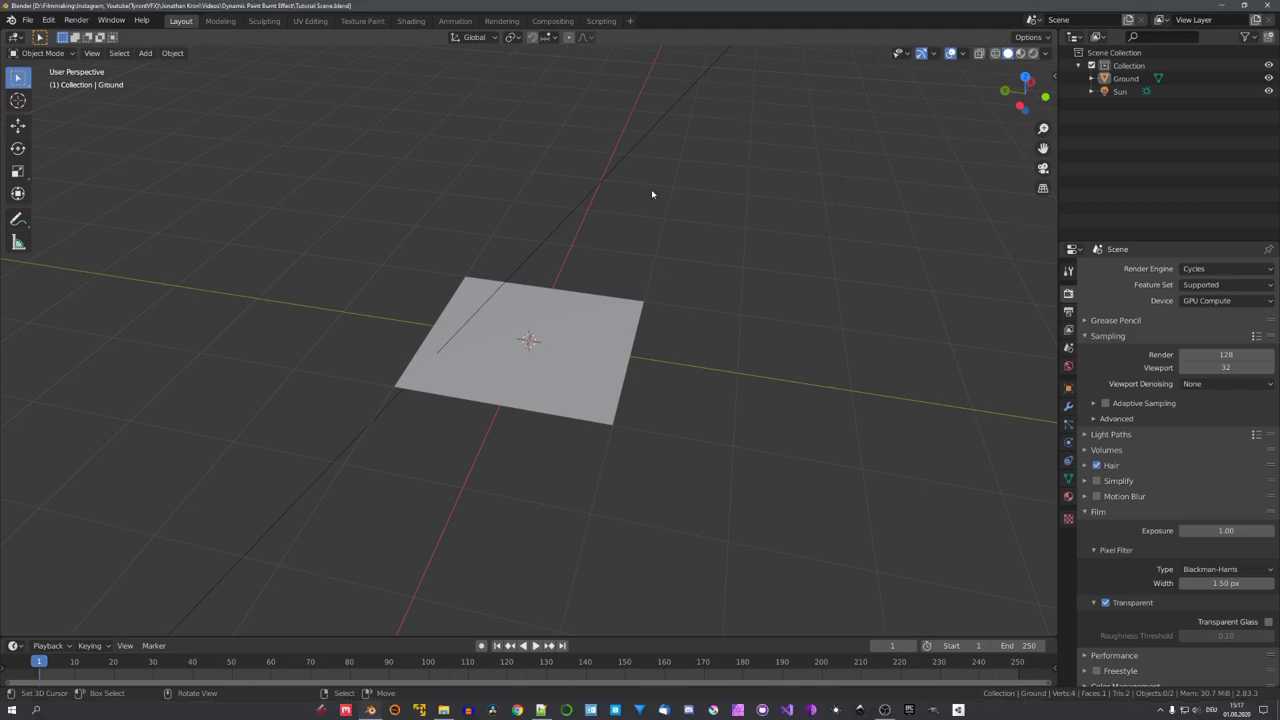
Step: Examine the grass texture on the ground plane in rendered shading
scroll(651, 189, "up", 2)
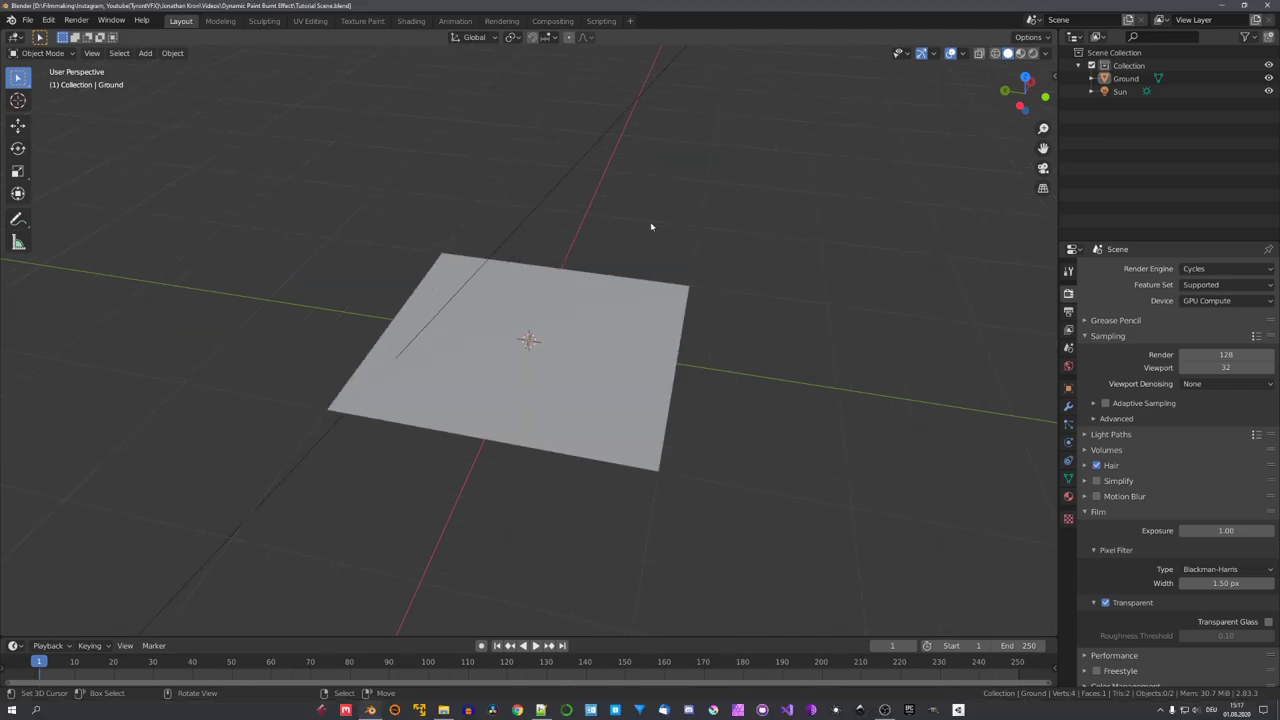
key("shift+z")
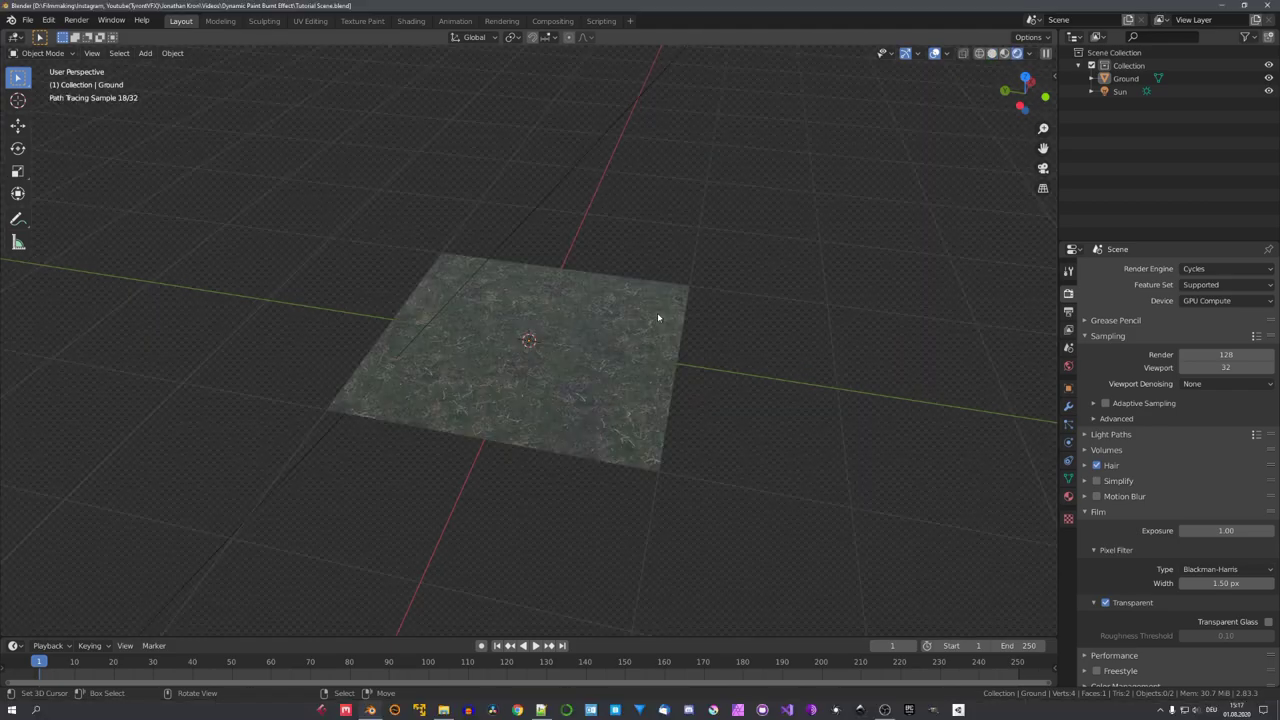
middle_click_drag(658, 316, 609, 350)
scroll(609, 350, "up", 4)
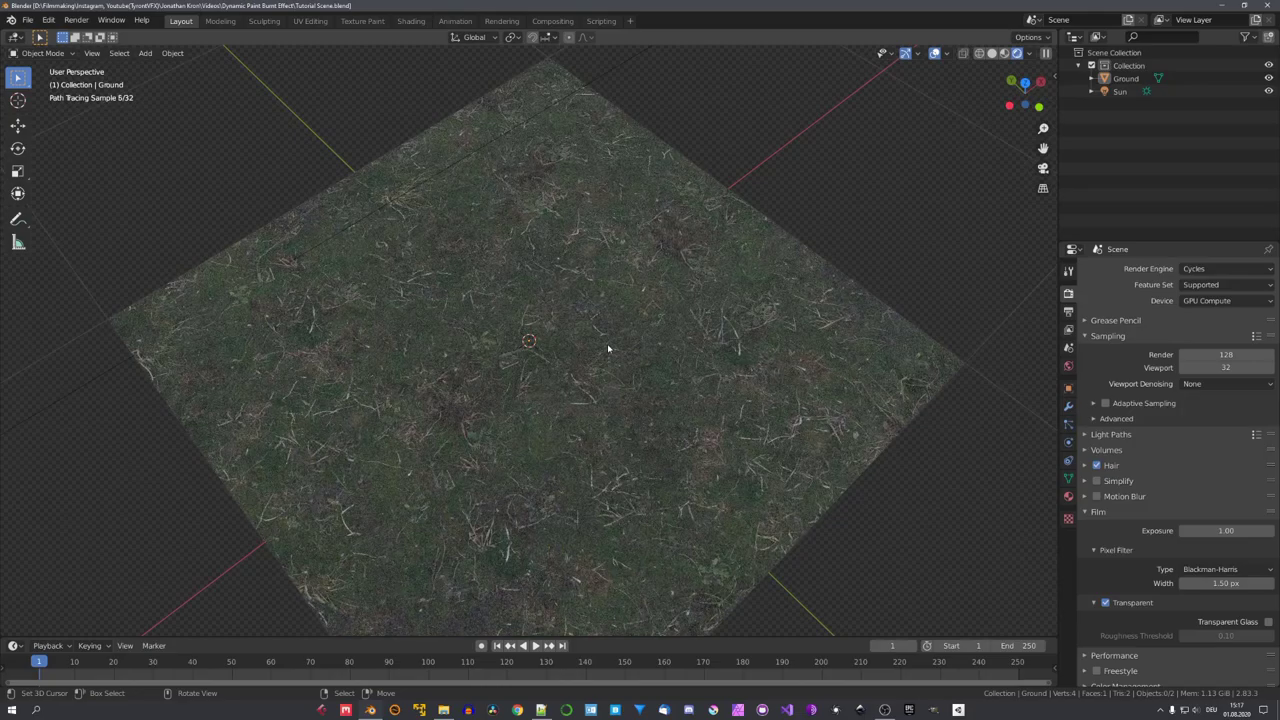
scroll(609, 350, "down", 1)
scroll(608, 350, "down", 3)
scroll(560, 340, "up", 5)
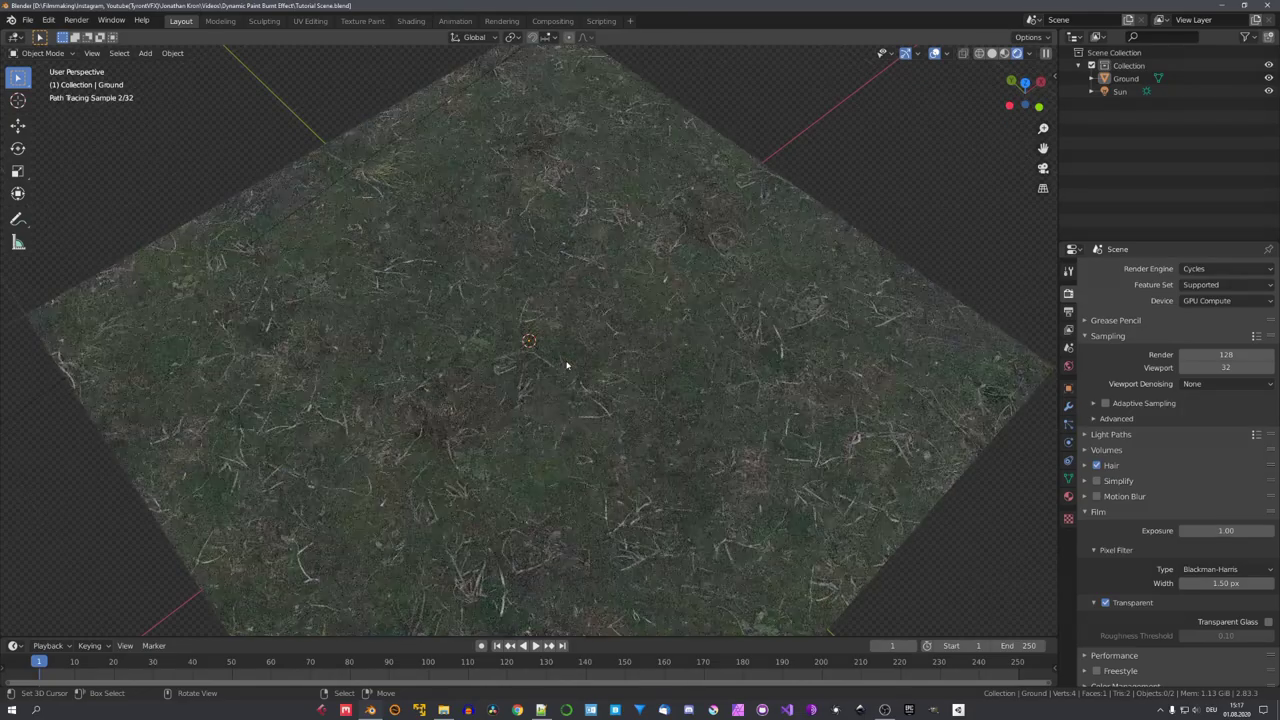
middle_click_drag(566, 366, 598, 329)
scroll(598, 329, "up", 2)
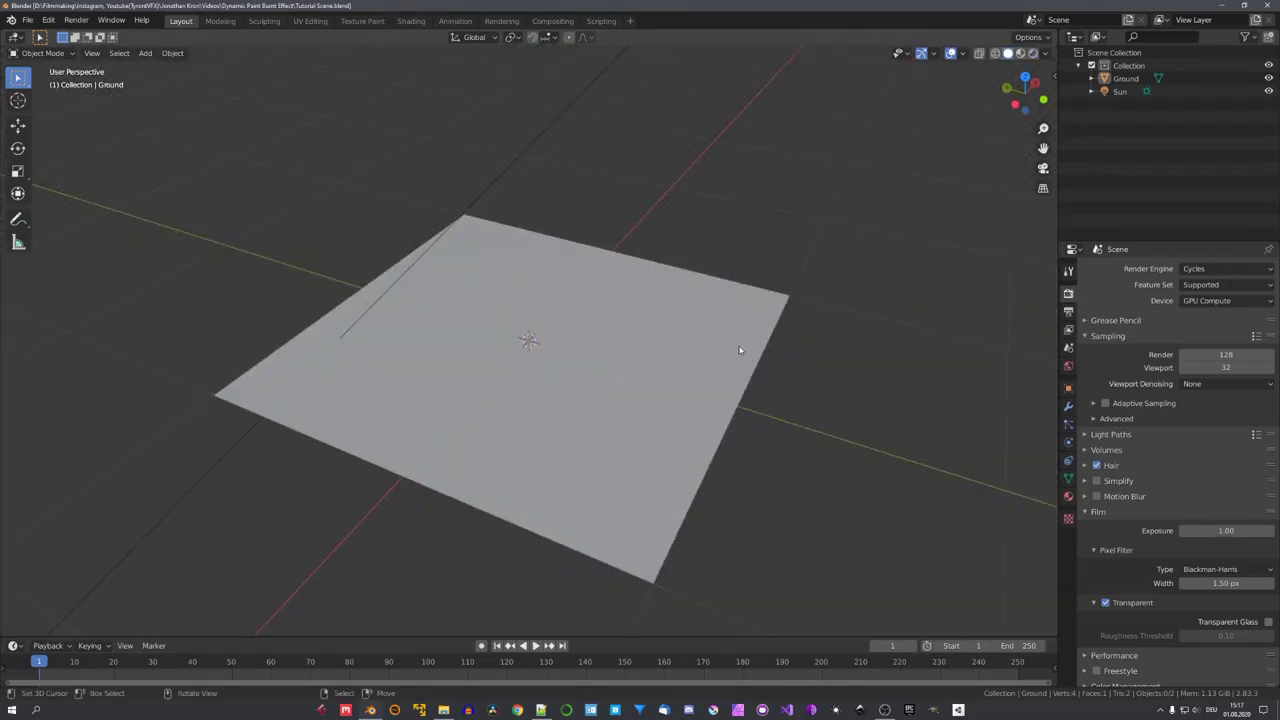
Step: Subdivide the whole Ground mesh seven times and return to Object Mode
left_click(737, 348)
middle_click_drag(635, 356, 629, 382)
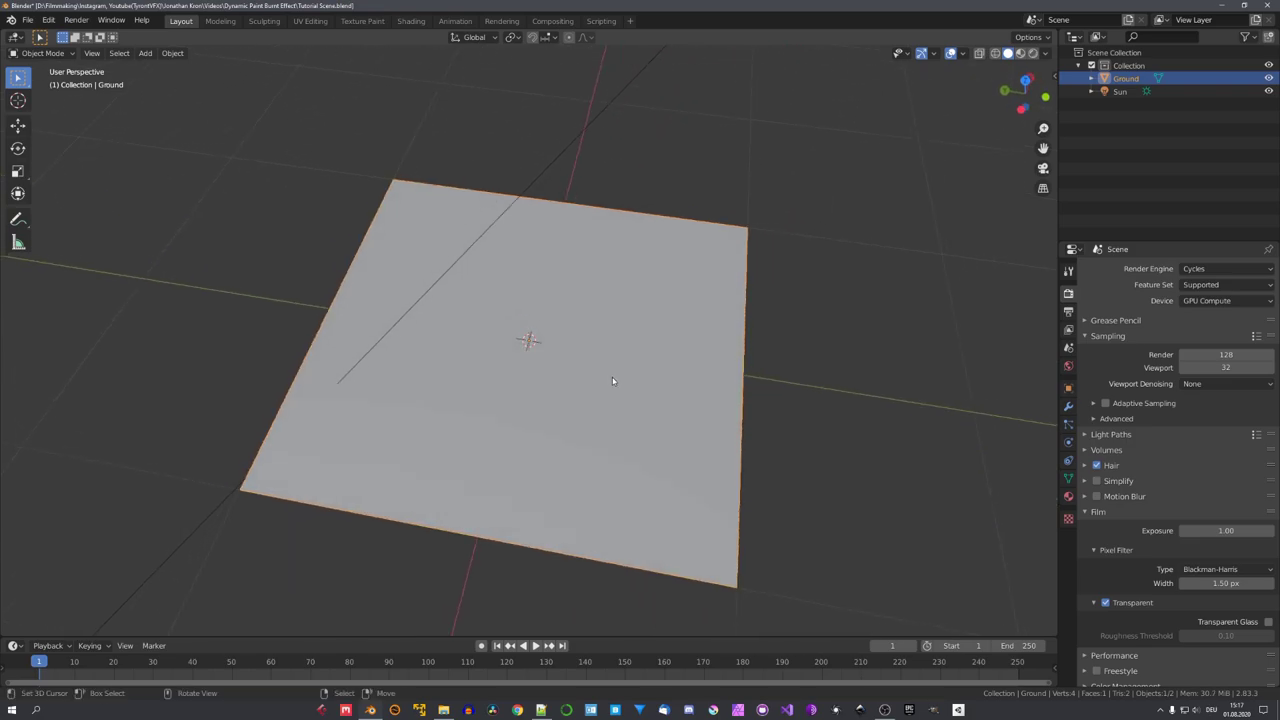
key("Tab")
scroll(612, 380, "down", 2)
right_click(575, 362)
left_click(575, 367)
right_click(547, 374)
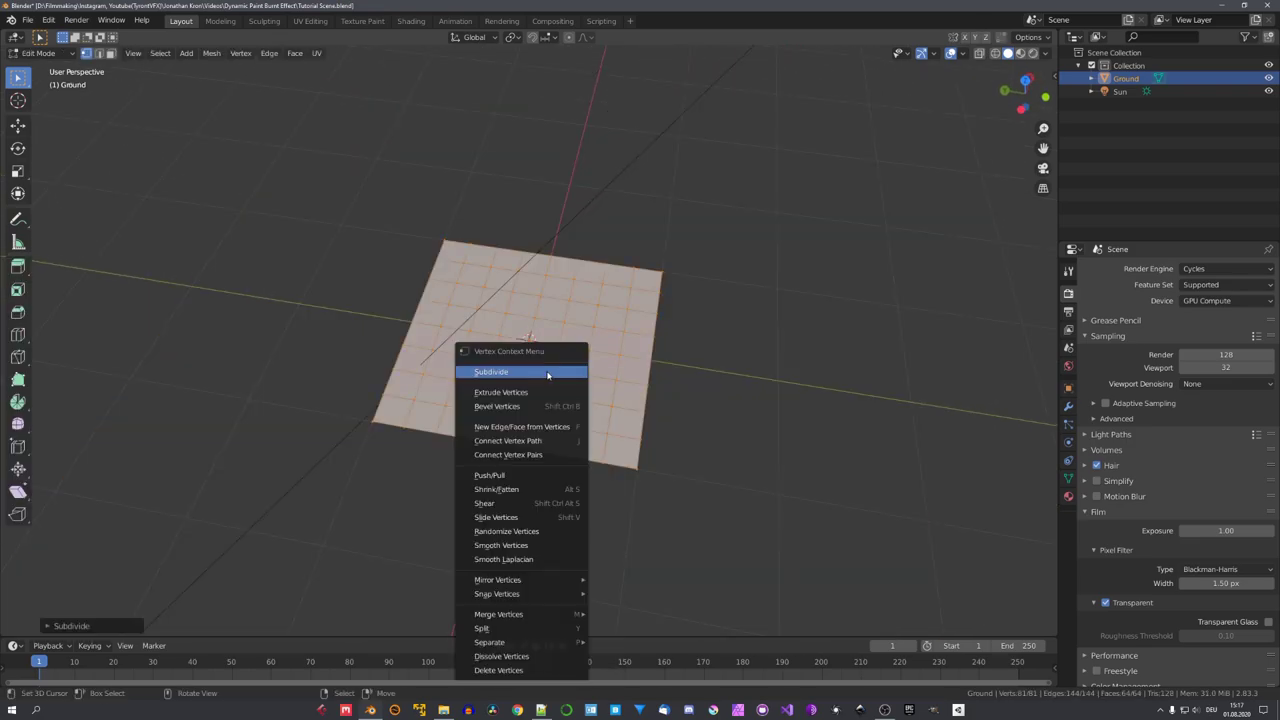
left_click(547, 375)
right_click(547, 375)
left_click(547, 375)
right_click(547, 375)
left_click(547, 375)
scroll(550, 378, "up", 5)
middle_click_drag(562, 390, 566, 370)
right_click(566, 370)
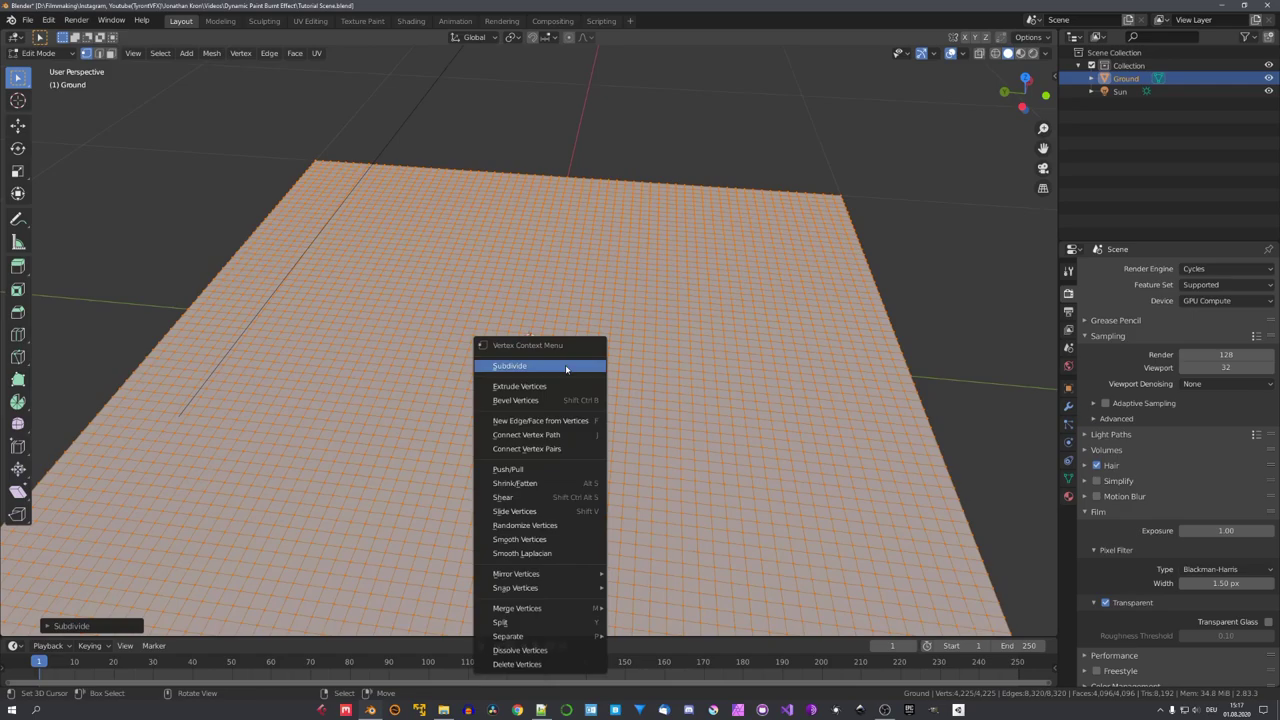
left_click(566, 367)
scroll(587, 387, "up", 2)
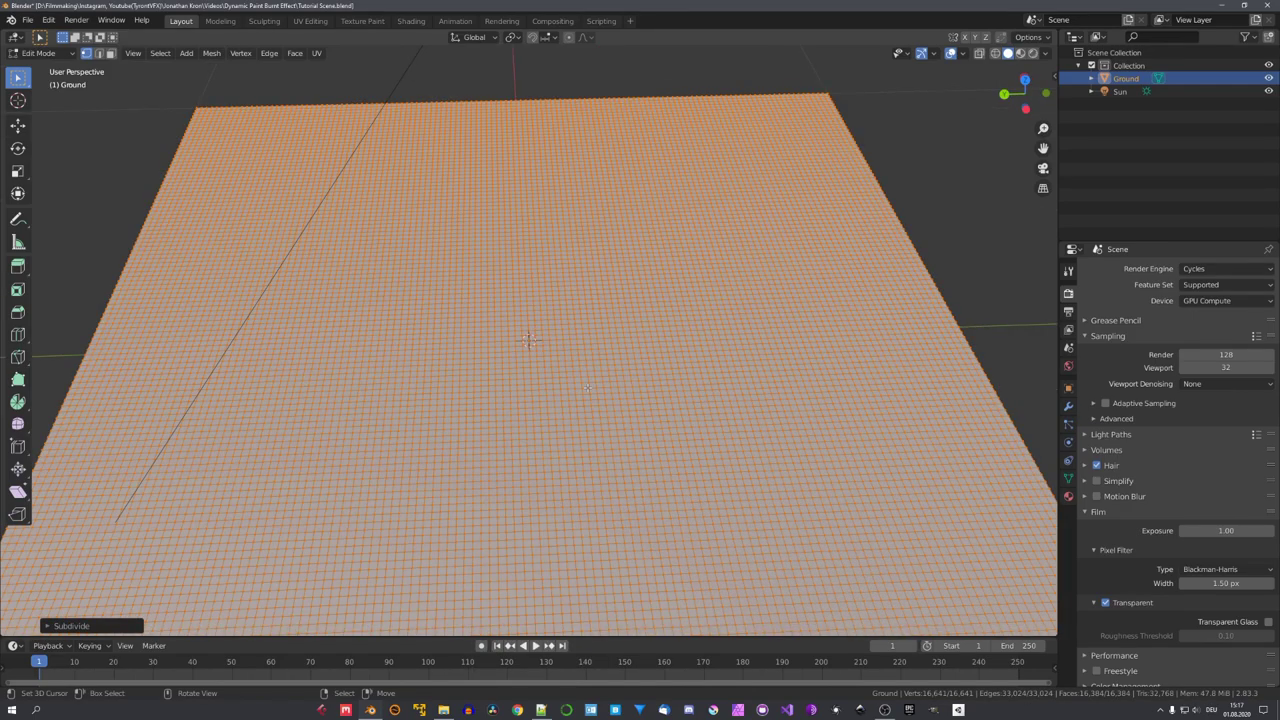
scroll(580, 383, "down", 4)
key("ctrl+Tab")
left_click(509, 391)
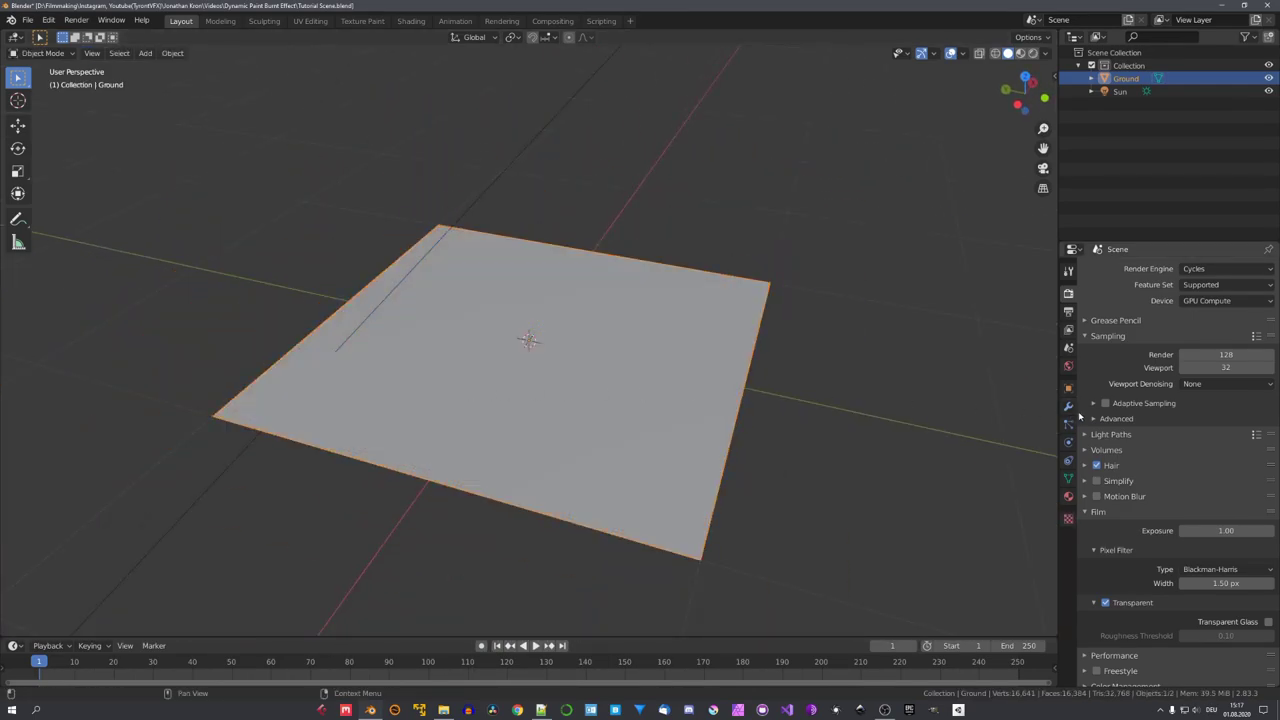
Step: Enable Dynamic Paint on the Ground plane, add a canvas and create its dp_wetmap output layer
left_click(1068, 442)
left_click(1131, 327)
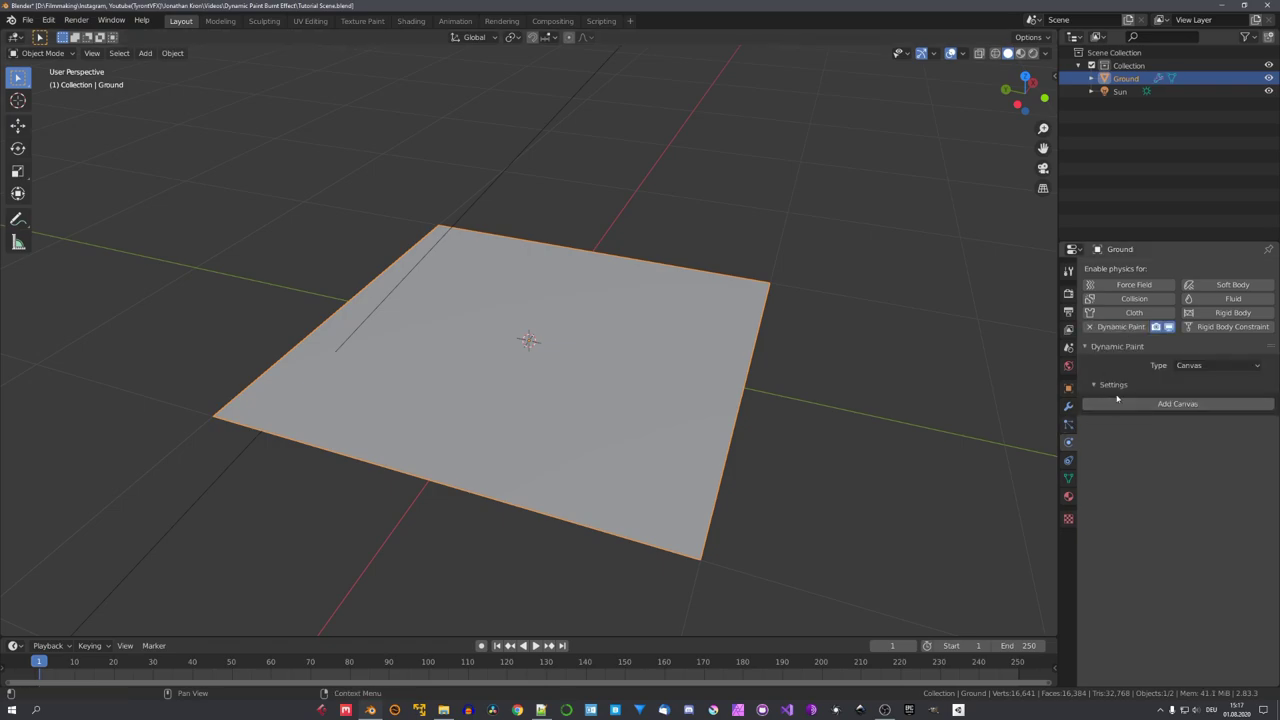
left_click(1190, 404)
scroll(1196, 373, "down", 1)
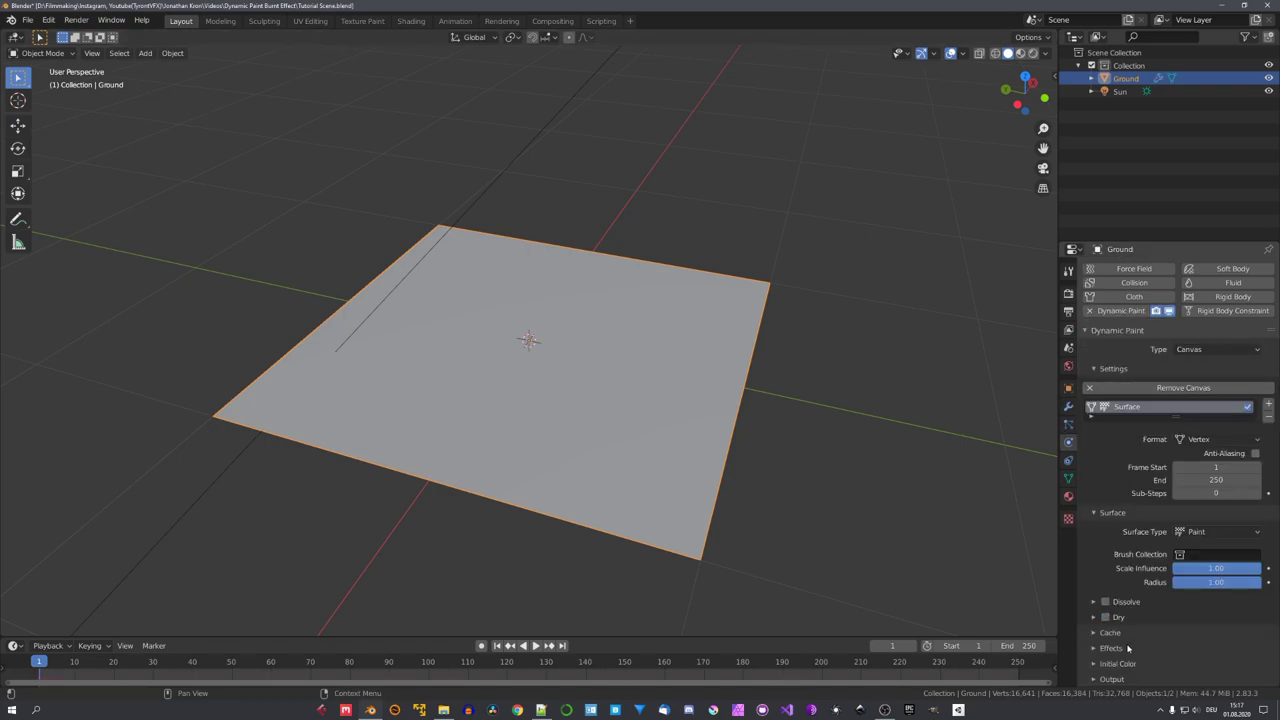
scroll(1121, 682, "down", 2)
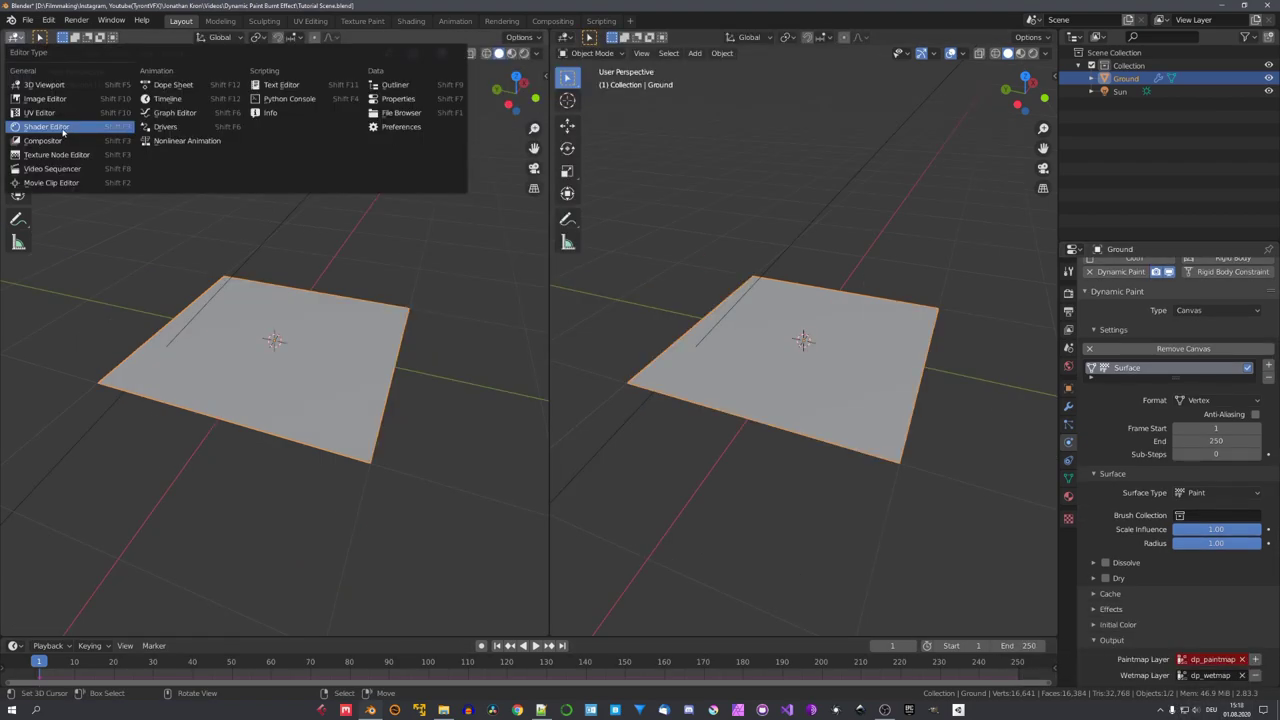
Step: Show the ground material's node tree in a Shader Editor beside the 3D view
left_click(60, 126)
scroll(229, 306, "down", 4)
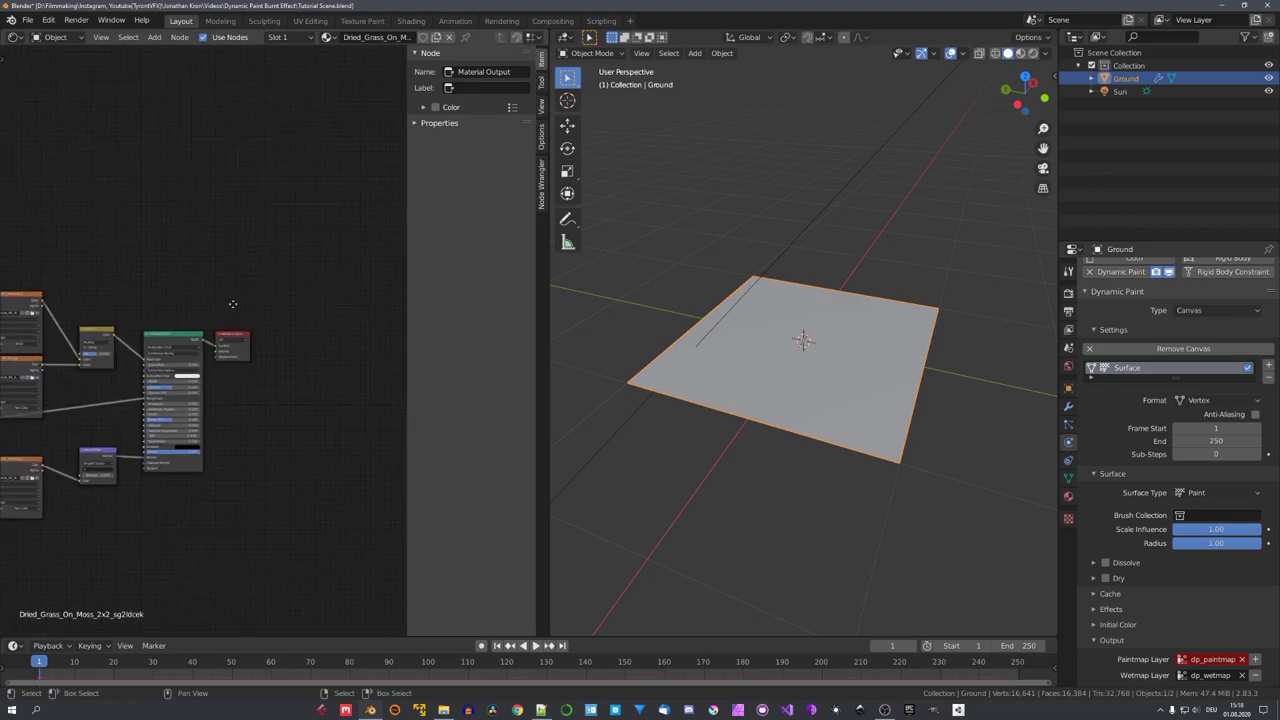
scroll(317, 308, "down", 2)
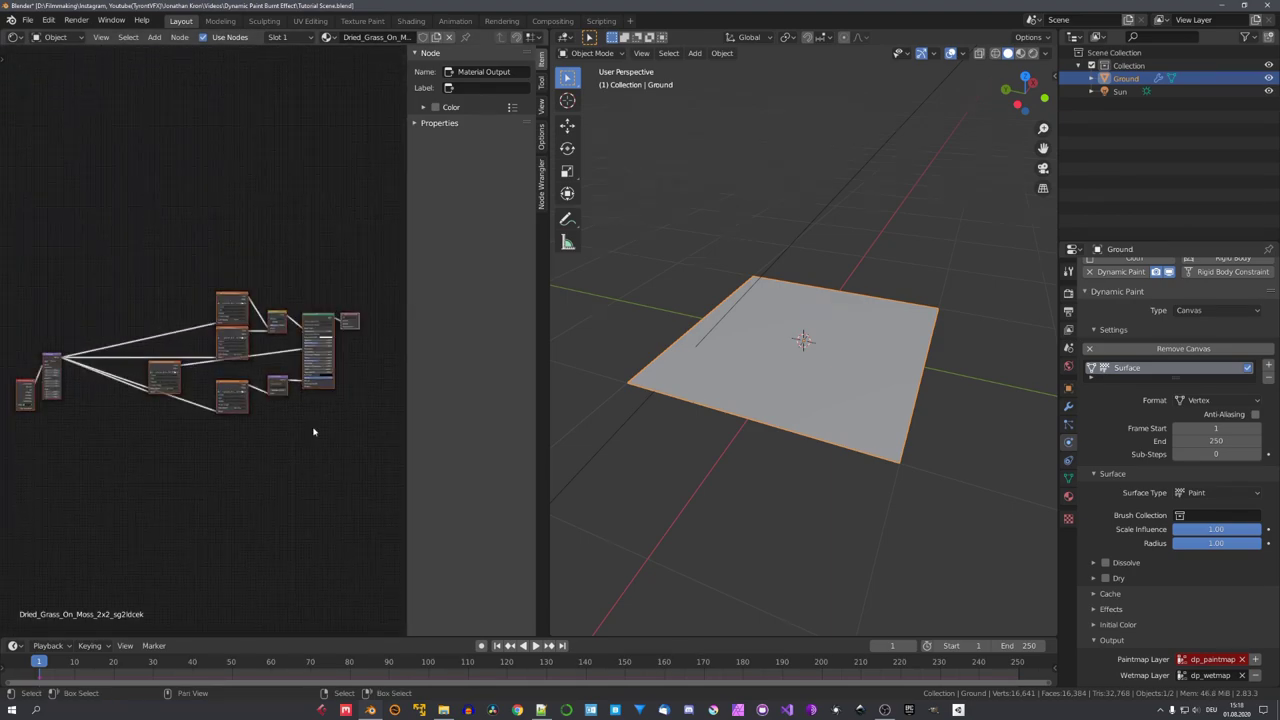
scroll(376, 243, "up", 4)
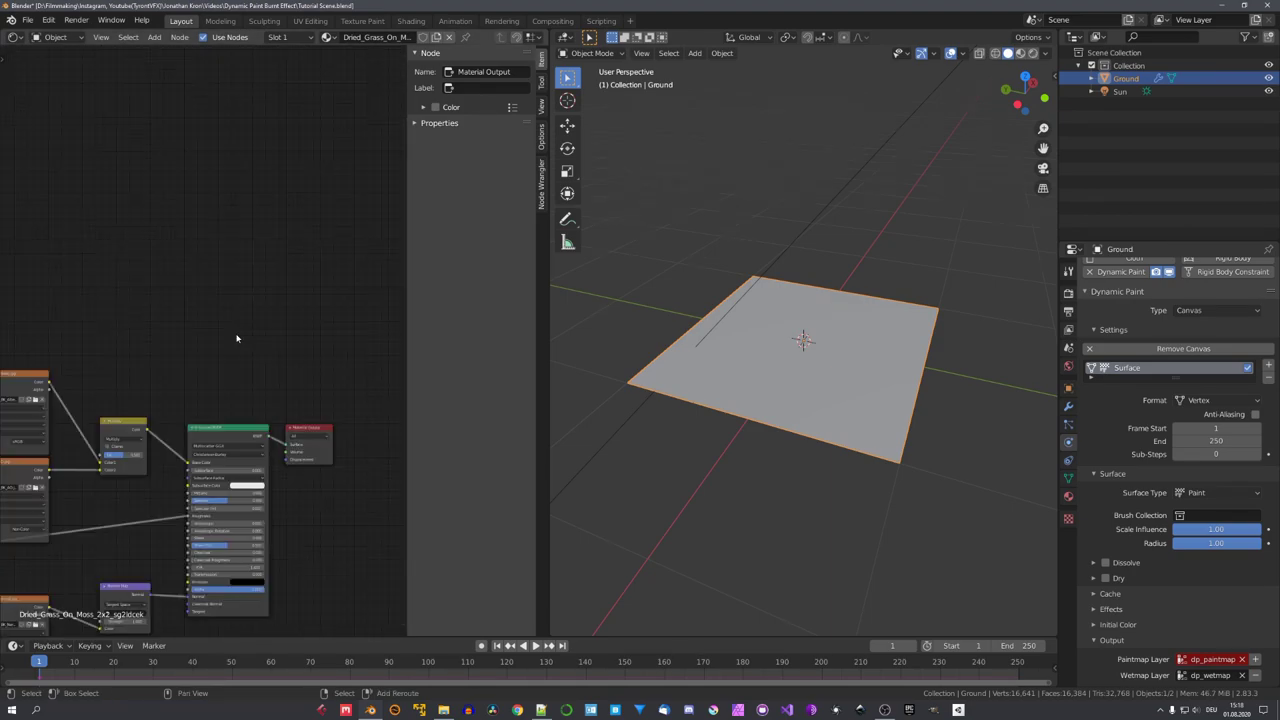
Step: Add an Attribute node for the dp_wetmap vertex colors above the ground material's Multiply and Principled BSDF nodes
key("shift+a")
mouse_move(140, 256)
mouse_move(245, 256)
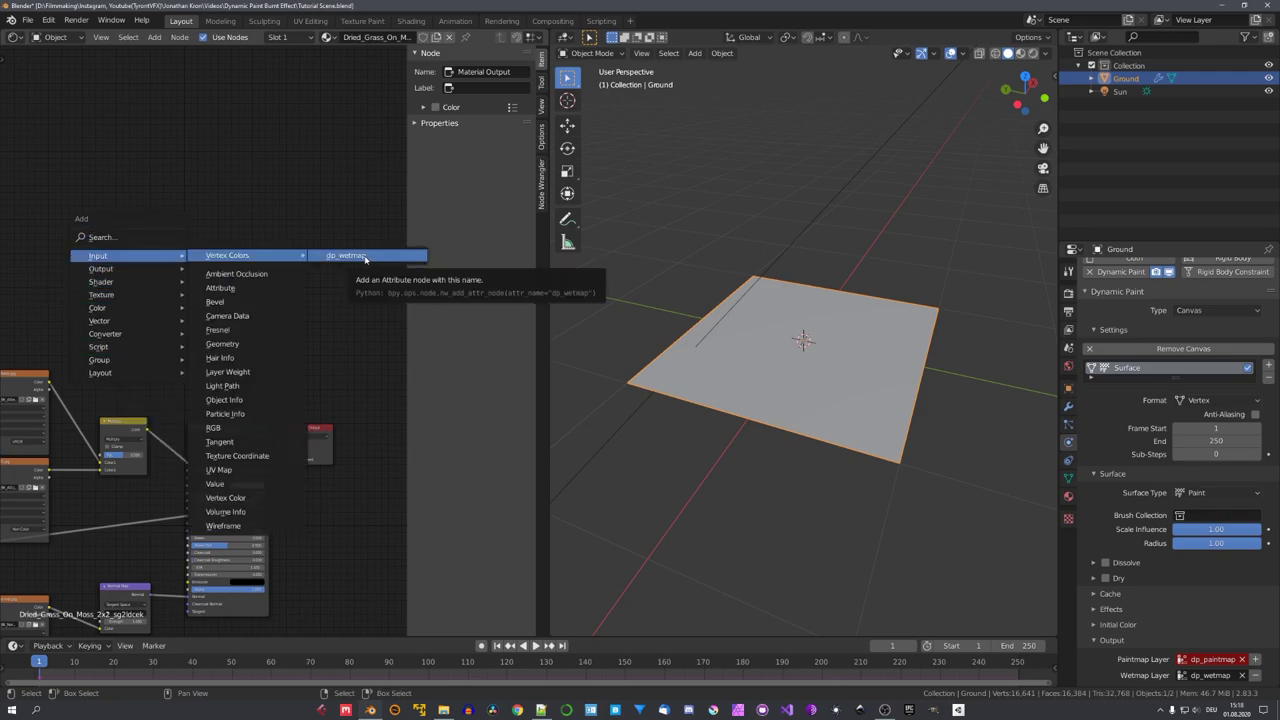
left_click(366, 256)
left_click(156, 287)
scroll(200, 297, "up", 5)
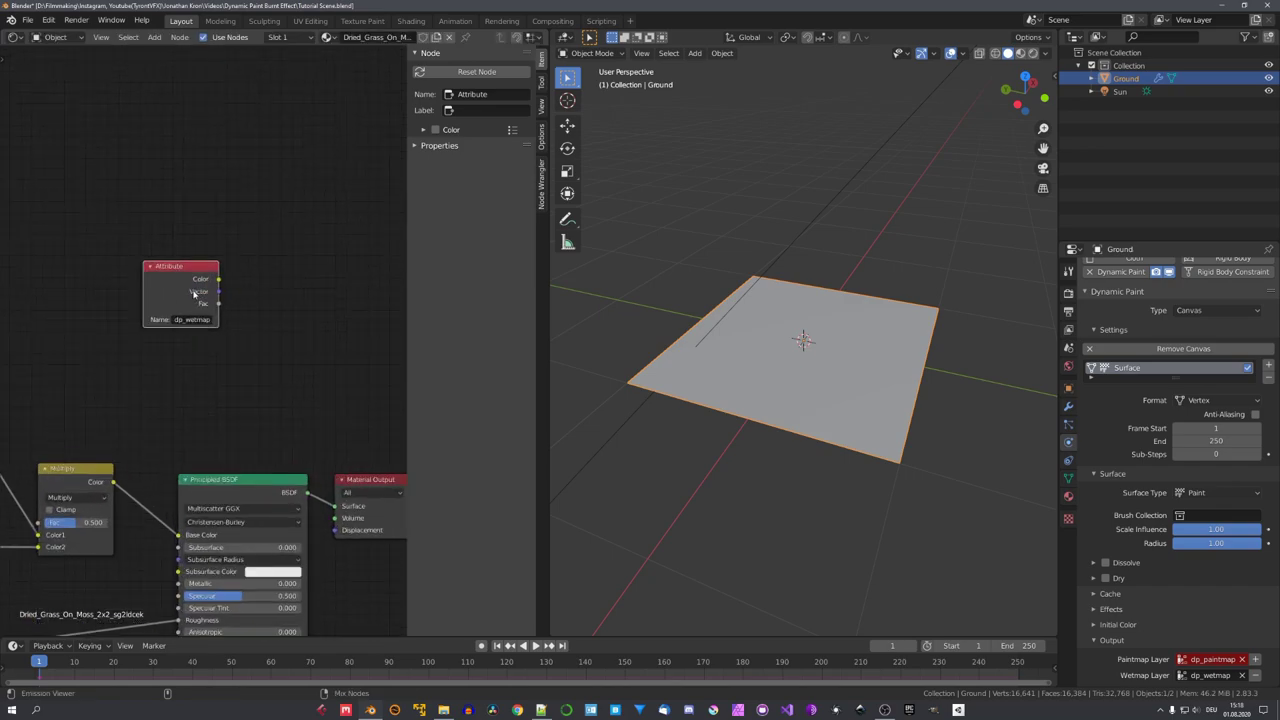
Step: Preview the Attribute node's Fac output on the ground in rendered shading, and return to solid shading
left_click(194, 292, "ctrl+shift")
key("alt+a")
key("z")
mouse_move(850, 338)
middle_mouse_down()
mouse_move(869, 346)
mouse_move(843, 365)
middle_mouse_up()
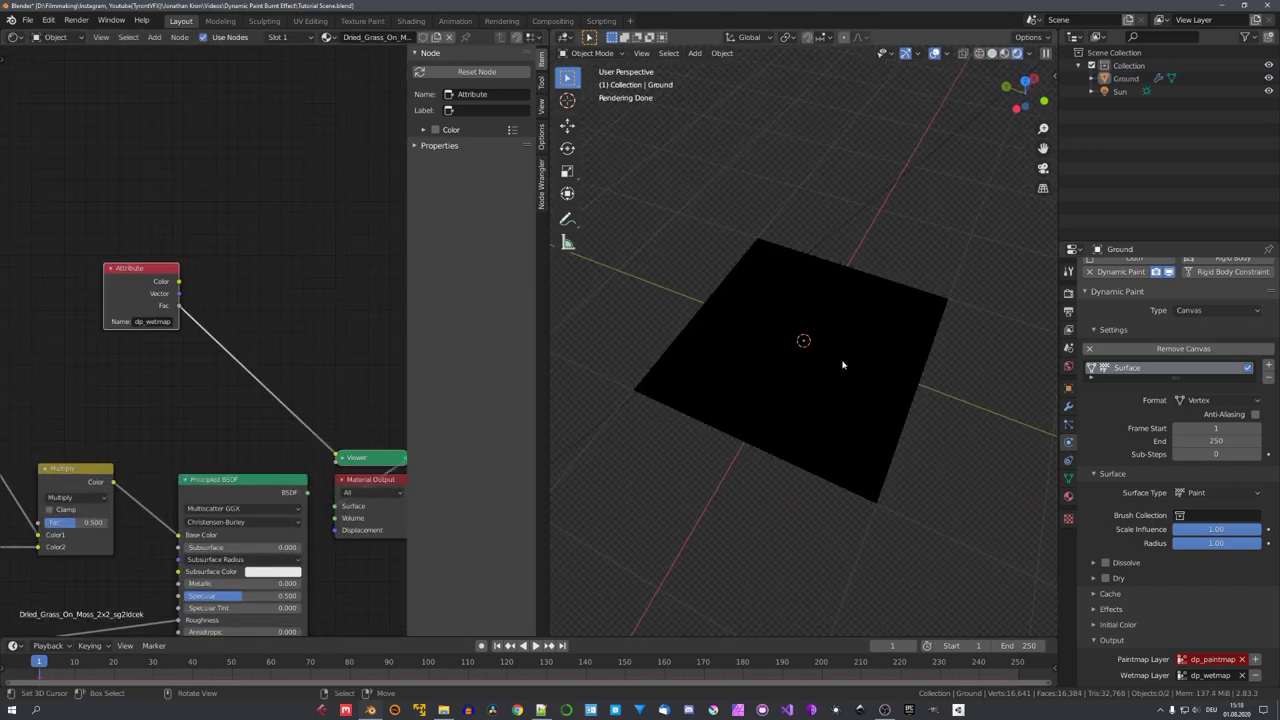
key("shift+z")
Step: Add a mesh circle at the centre of the ground plane and scale it down
key("shift+a")
mouse_move(845, 375)
left_click(908, 403)
middle_click_drag(908, 405, 880, 392)
scroll(880, 392, "up", 4)
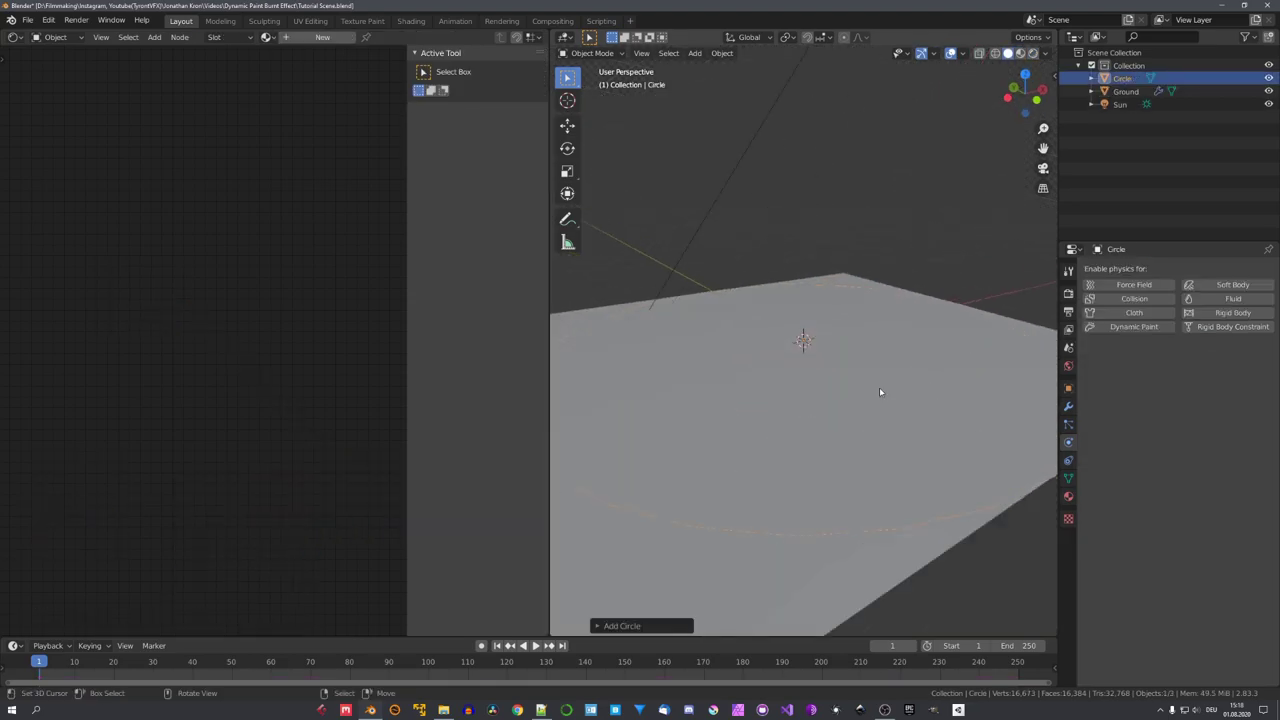
key("s")
left_click(846, 385)
Step: Extrude the circle's edge loop upward into an open cylinder and return to Object Mode
key("ctrl+Tab")
left_click(907, 396)
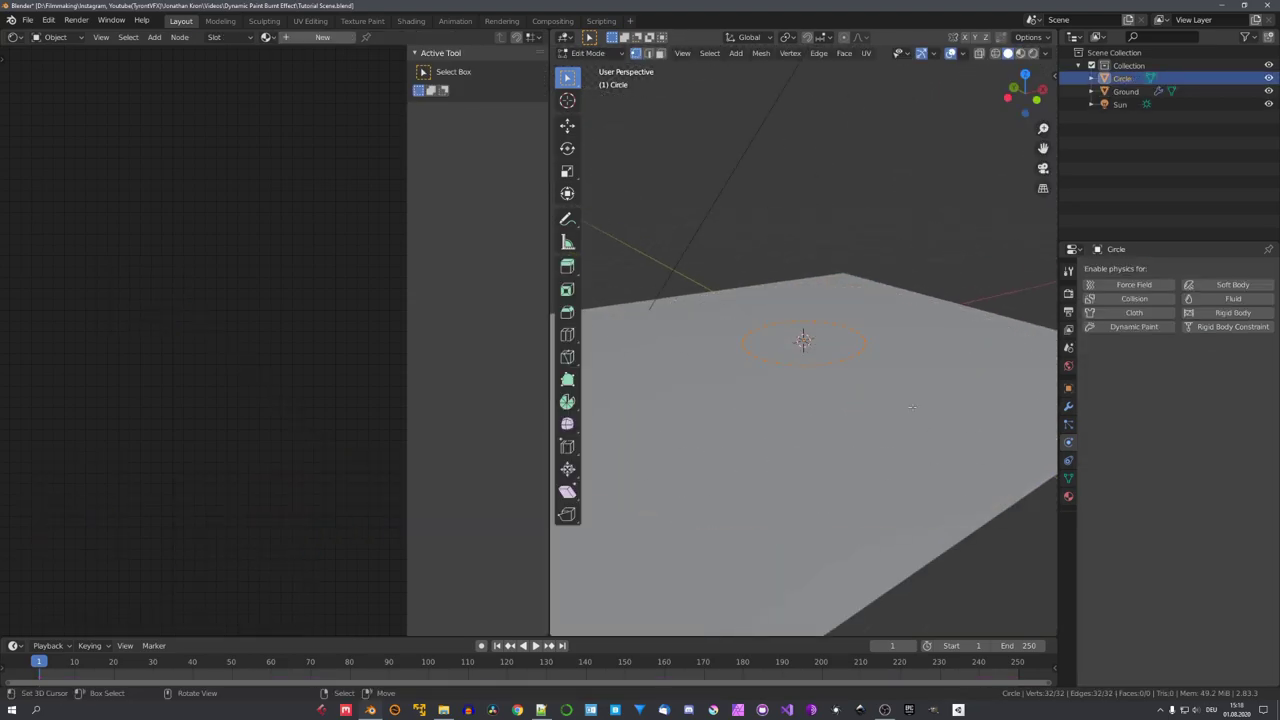
key("e")
left_click(908, 331)
key("Tab")
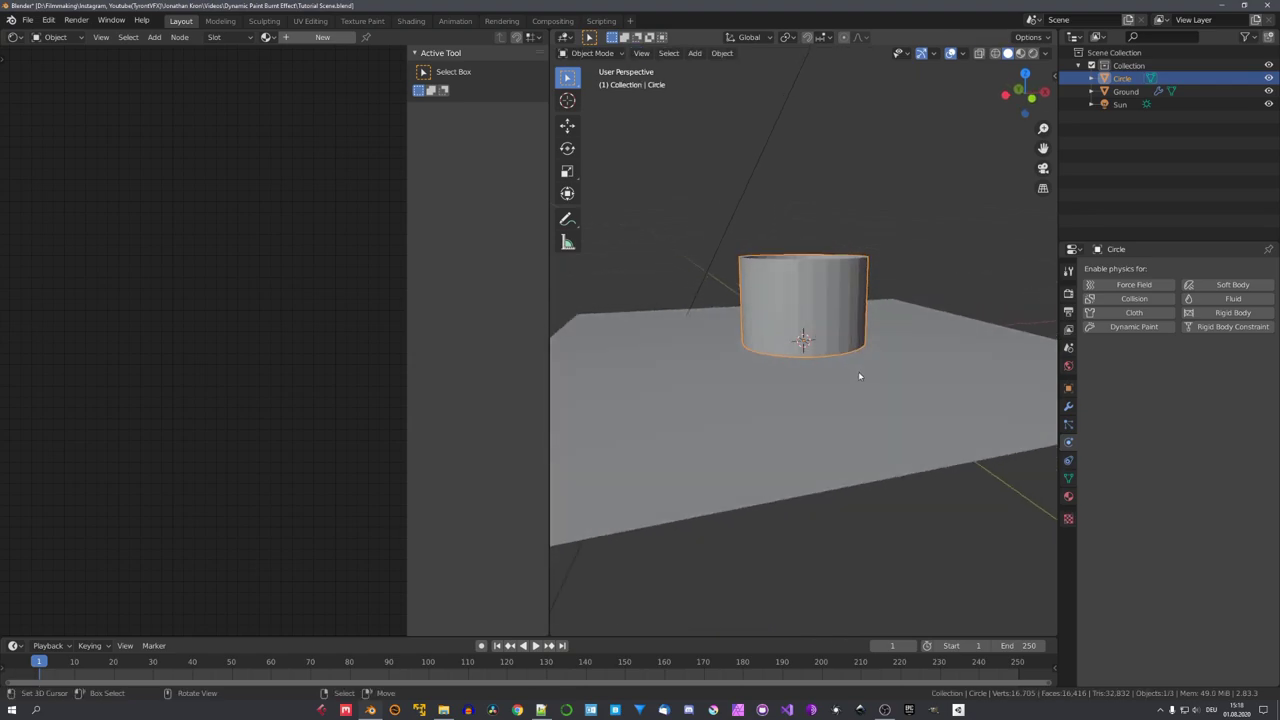
Step: Lower the open cylinder about 0.15 m along Z so it intersects the ground plane
scroll(858, 371, "down", 4)
key("KP_1")
key("g")
key("z")
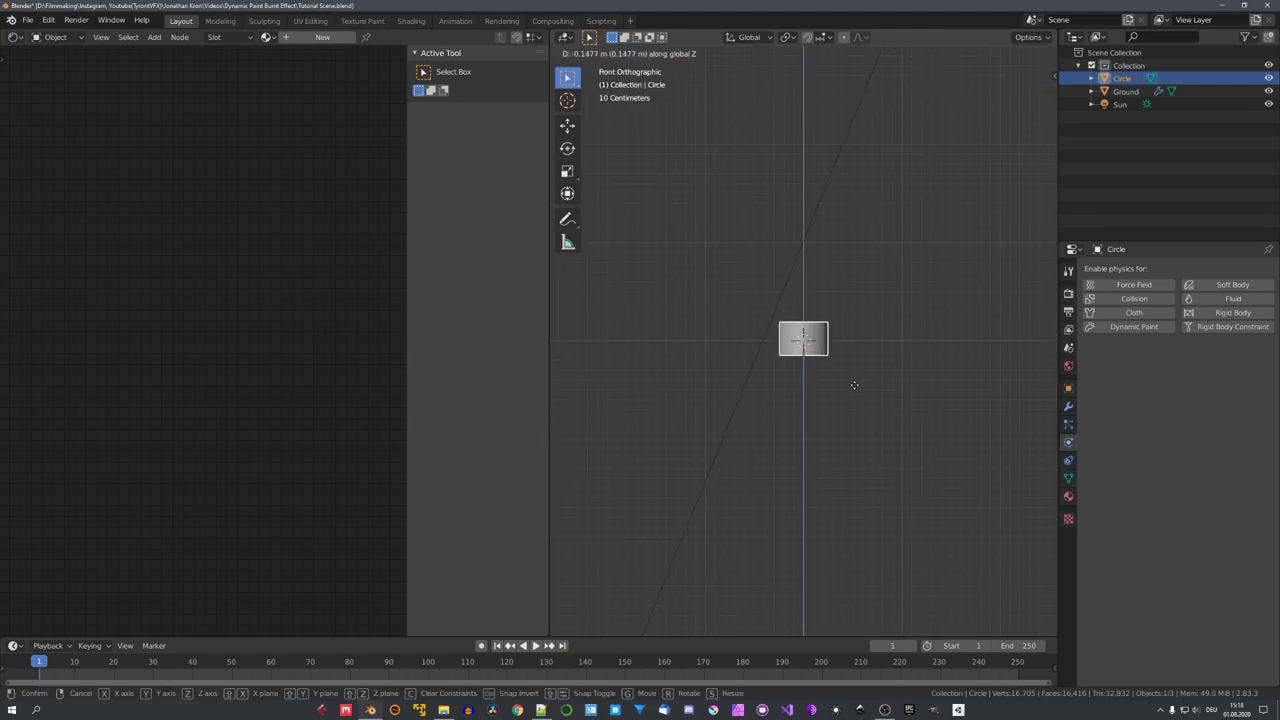
left_click(854, 385)
Step: Subdivide the cylinder's wall and randomize its vertices to give it a jagged surface
middle_click_drag(854, 385, 859, 354)
scroll(830, 352, "down", 5)
scroll(828, 350, "up", 5)
key("Tab")
scroll(858, 344, "up", 5)
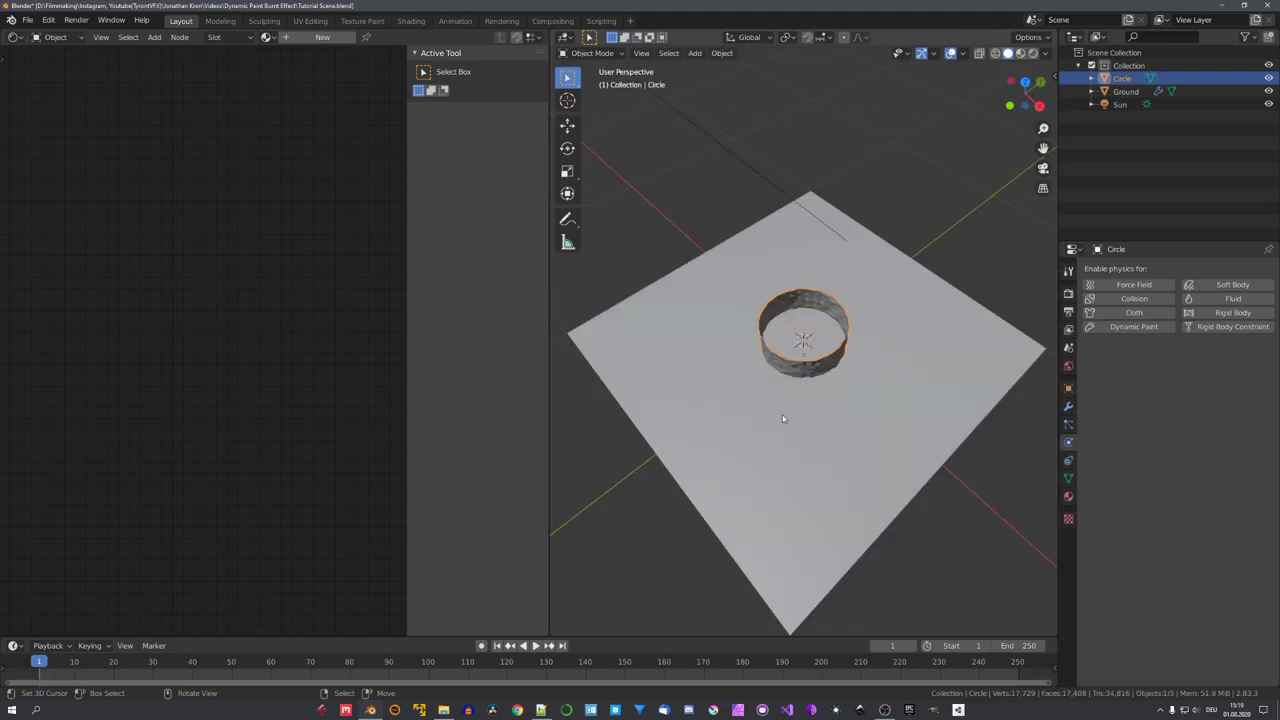
Step: Shrink the jagged ring in X and Y only to a narrow tube and insert a keyframe at frame 1
key("KP_7")
key("s")
key("shift+z")
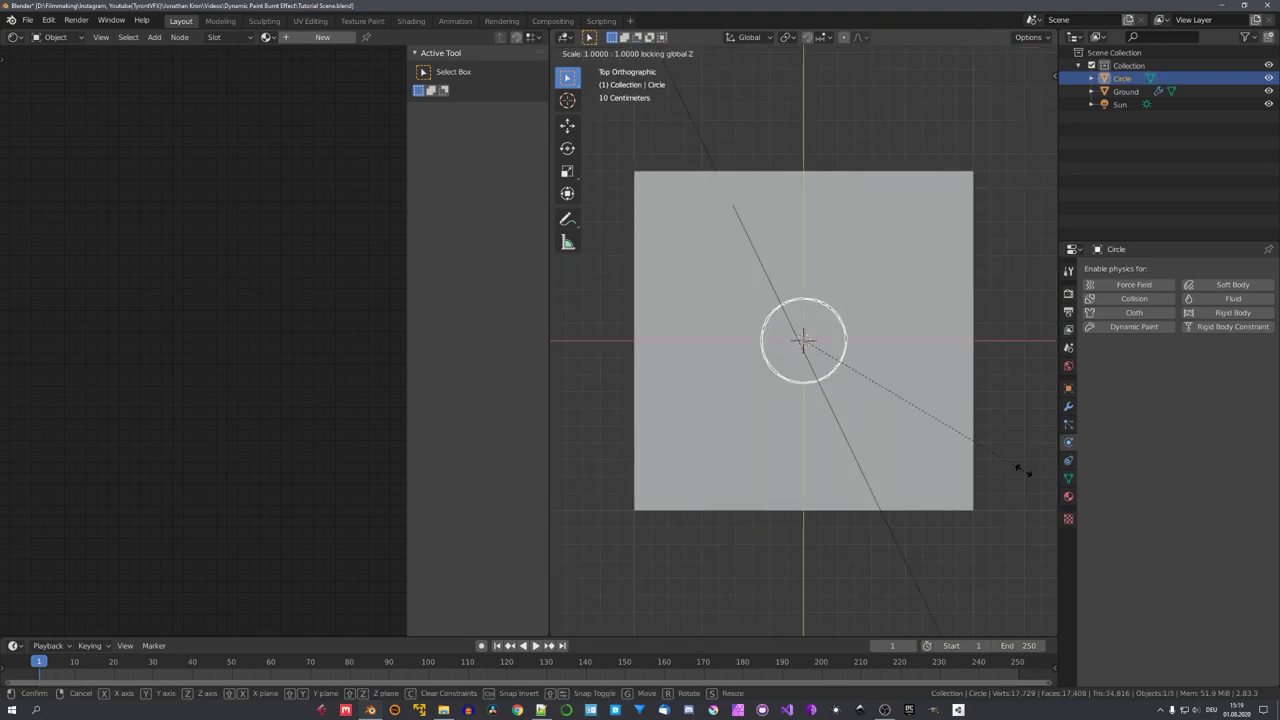
left_click(846, 360)
middle_click_drag(846, 360, 807, 411)
key("i")
left_click(808, 411)
Step: At frame 25, scale the ring about 55.5 times in X and Y, beyond the ground's edges, and insert a keyframe
scroll(813, 424, "down", 5)
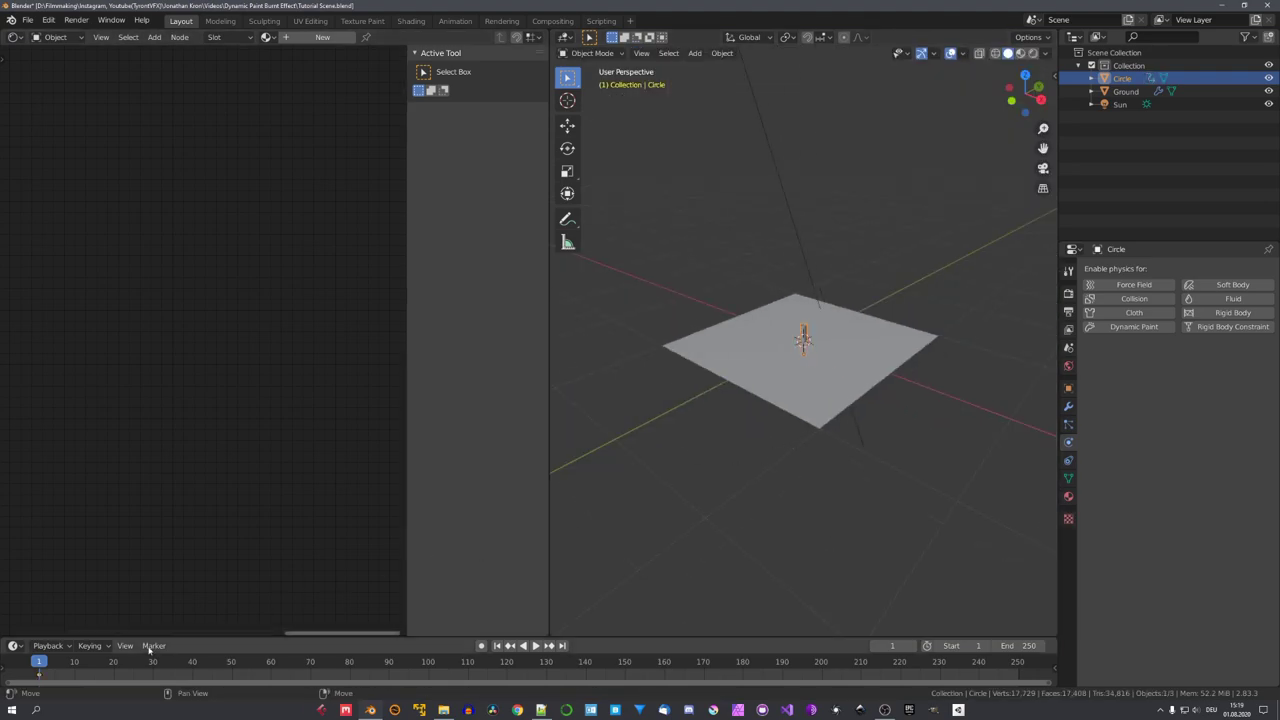
left_click(118, 669)
key("space")
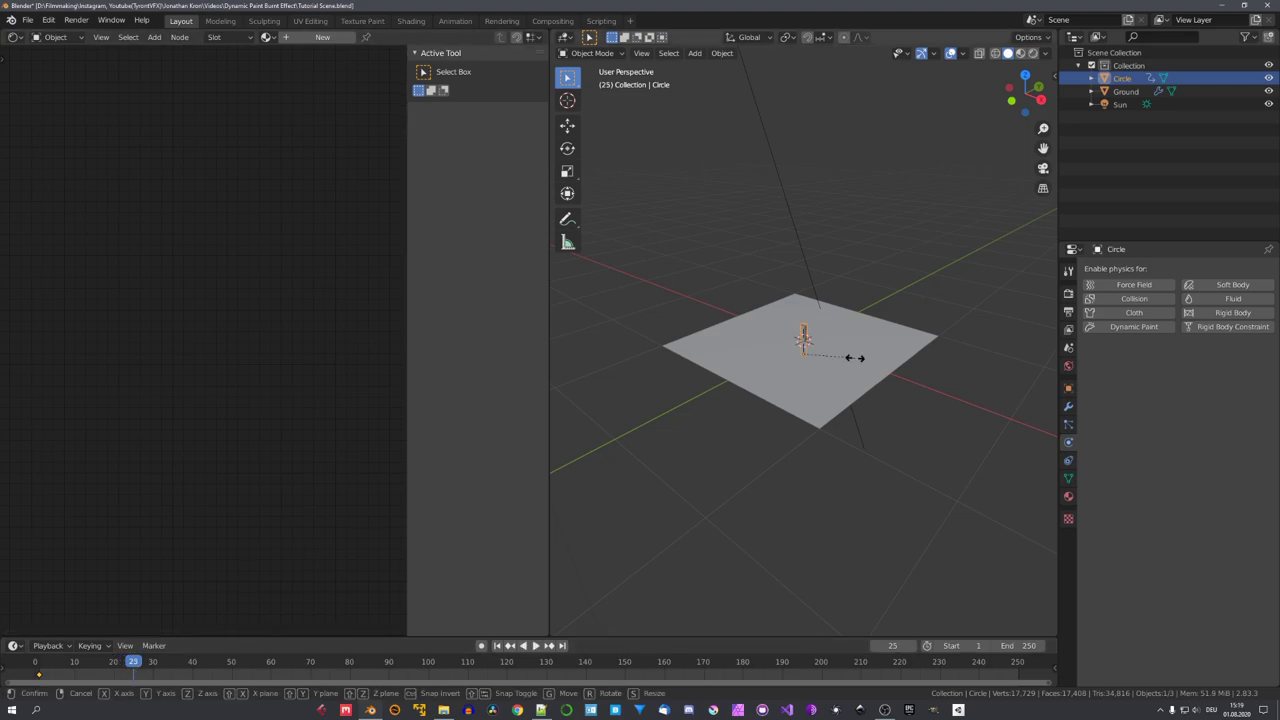
key("s")
key("shift+z")
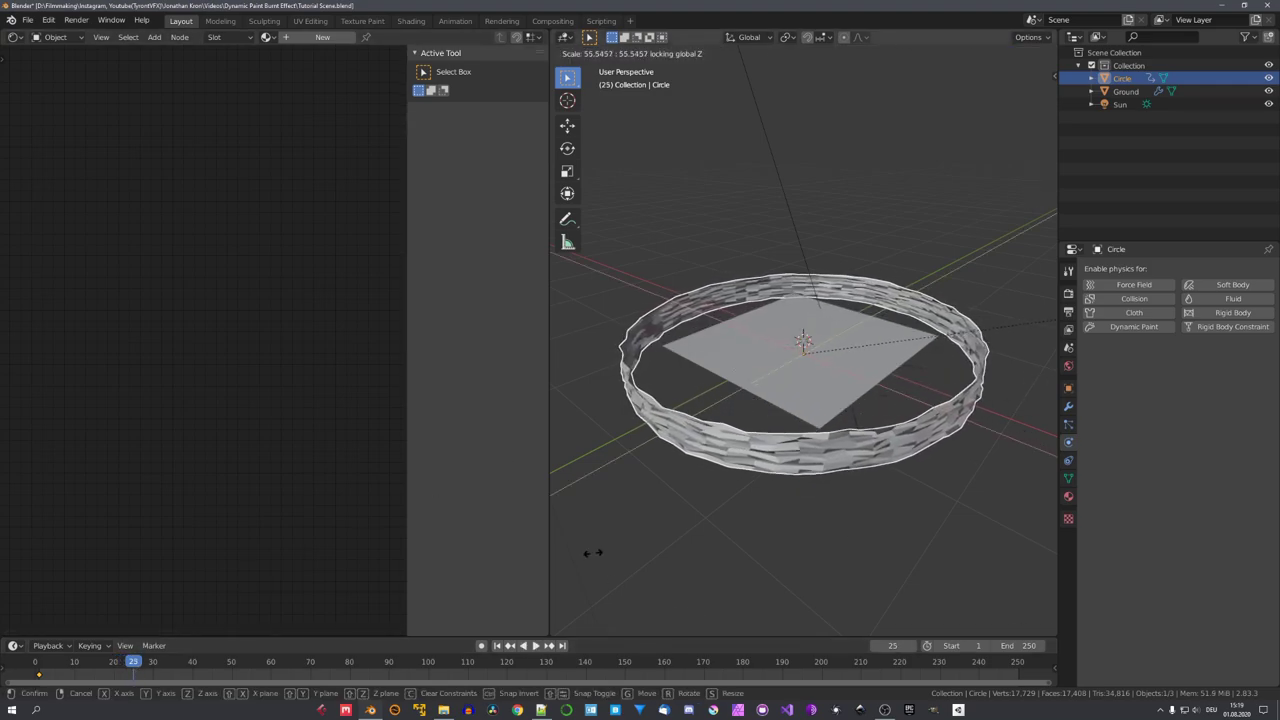
left_click(607, 514)
key("i")
left_click(745, 400)
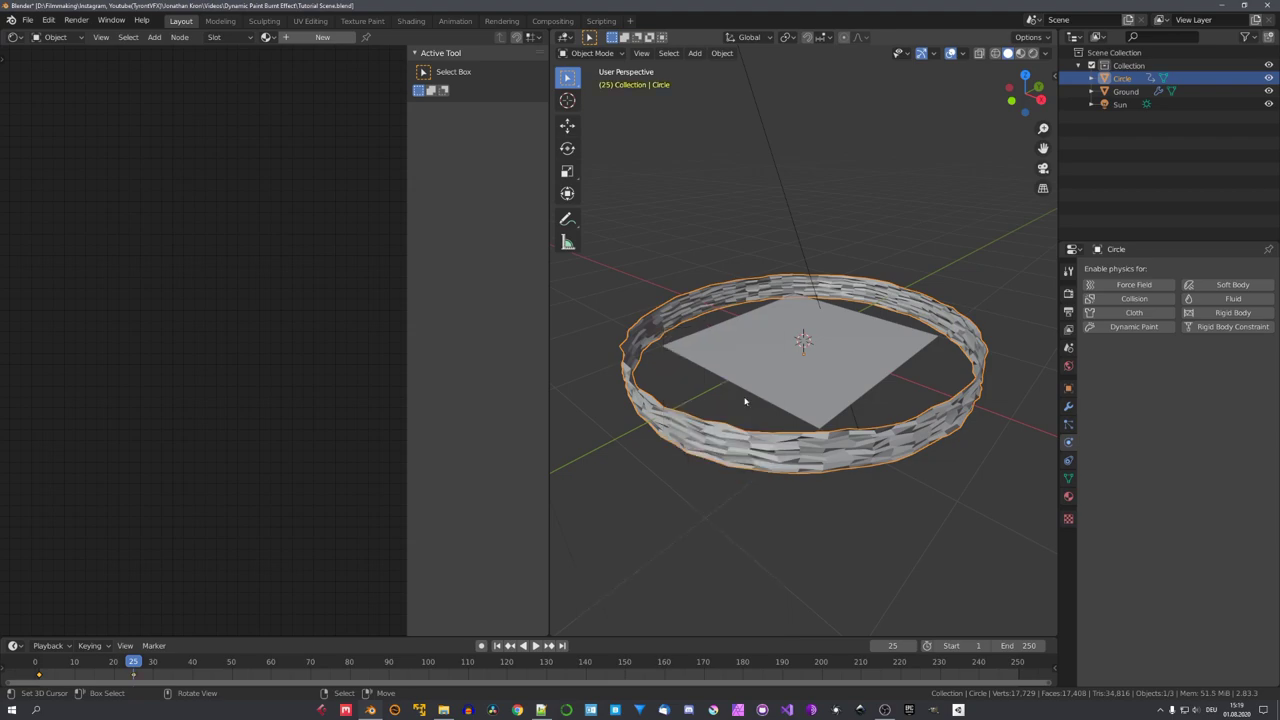
Step: Play the ring's expansion from frame 1 and inspect how its jagged wall crosses the ground plane
key("shift+Left")
key("space")
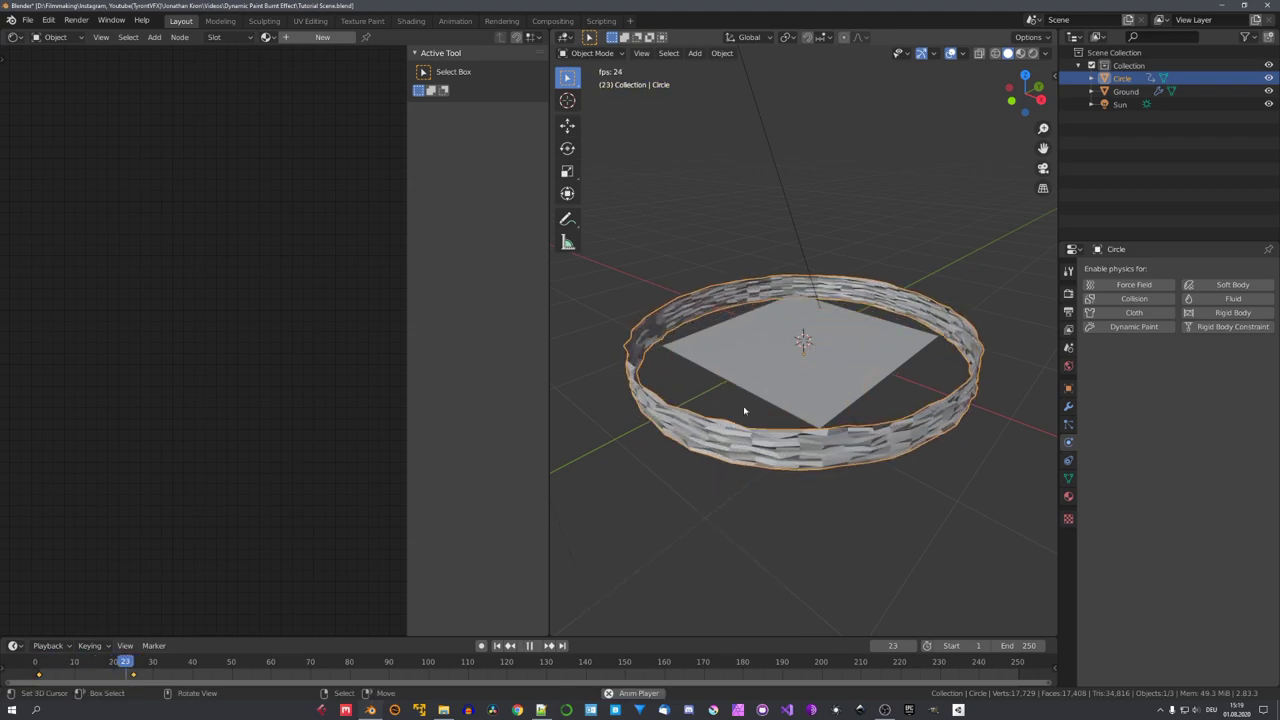
middle_click_drag(743, 405, 805, 427)
key("shift+Left")
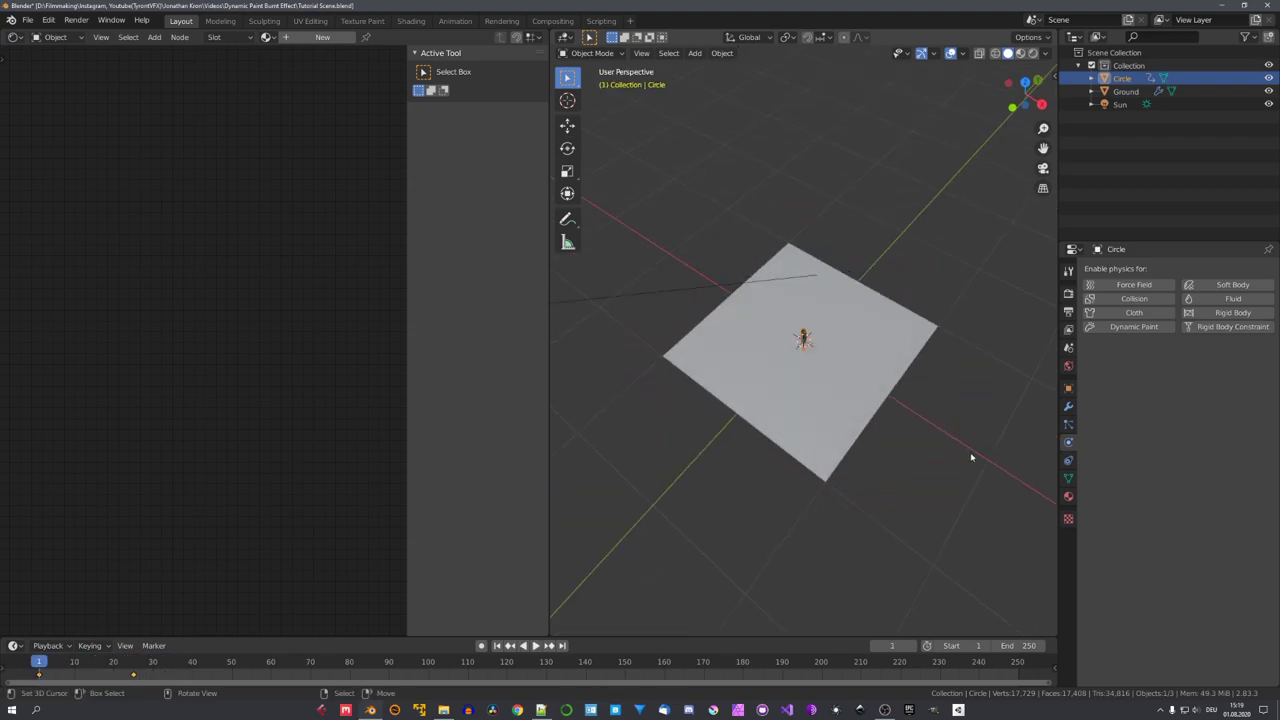
middle_click_drag(971, 457, 898, 380)
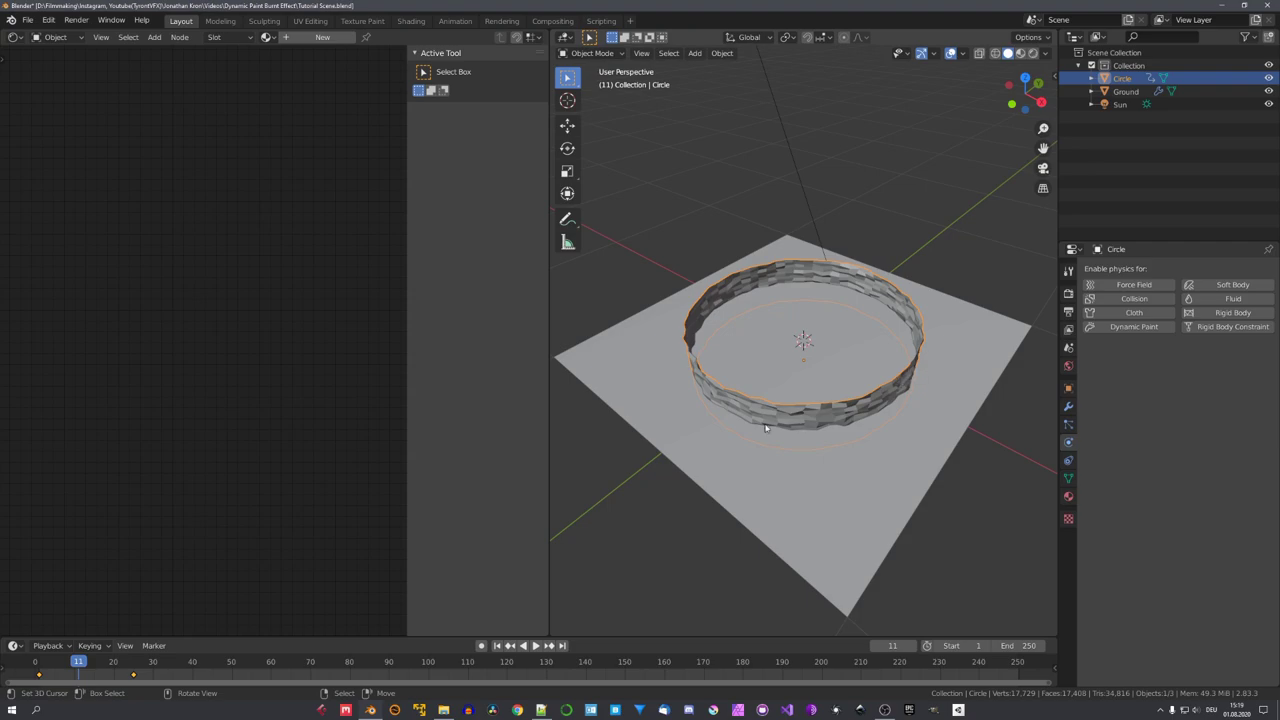
mouse_move(880, 332)
middle_mouse_down()
mouse_move(866, 357)
mouse_move(857, 326)
middle_mouse_up()
scroll(866, 357, "up", 4)
scroll(866, 357, "down", 5)
scroll(861, 328, "up", 4)
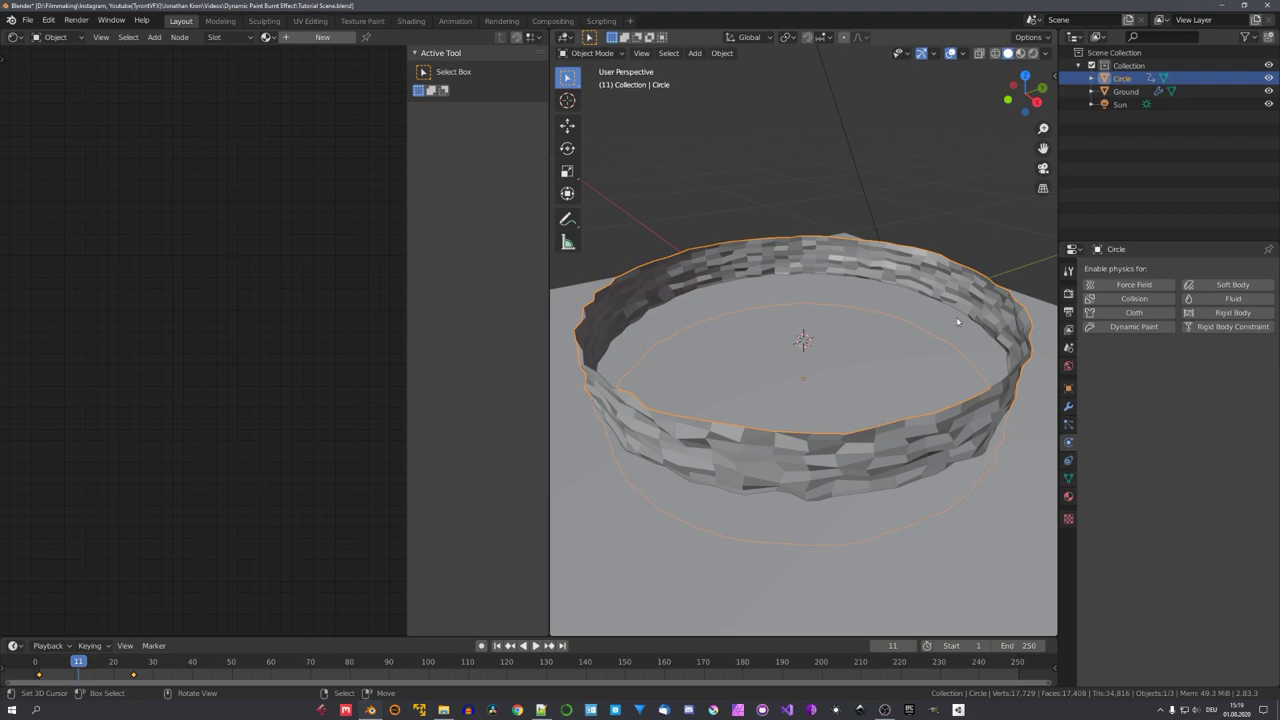
middle_click_drag(957, 321, 950, 342)
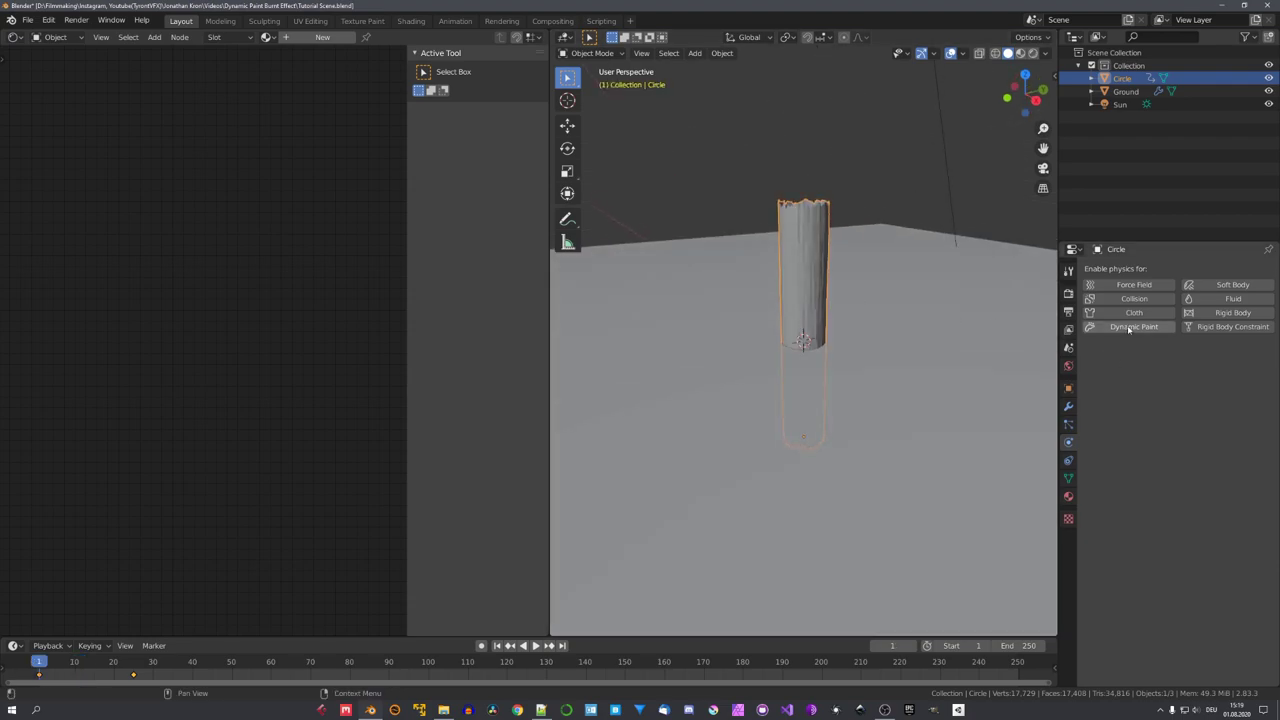
Step: Enable Dynamic Paint on the jagged ring as a brush and set its paint source to Mesh Volume + Proximity
left_click(1130, 326)
left_click(1192, 366)
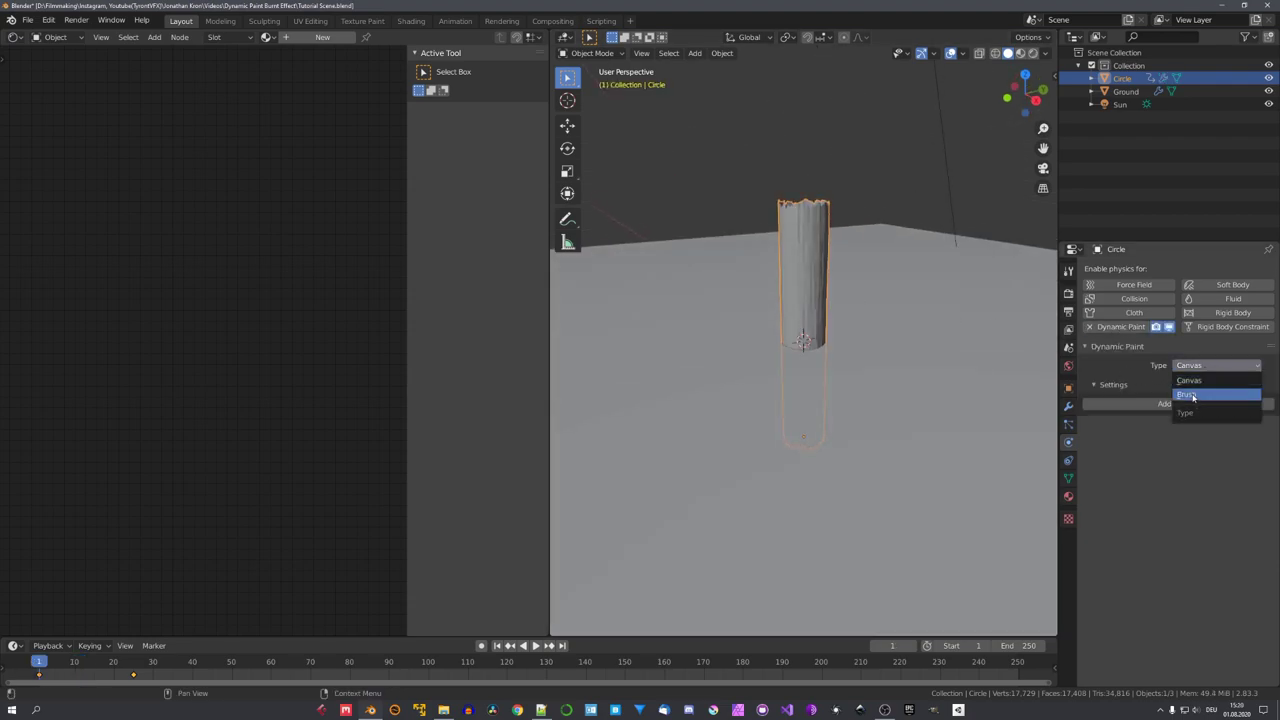
left_click(1194, 398)
left_click(1175, 404)
scroll(842, 420, "up", 2)
middle_click_drag(842, 415, 848, 458)
left_click(1220, 515)
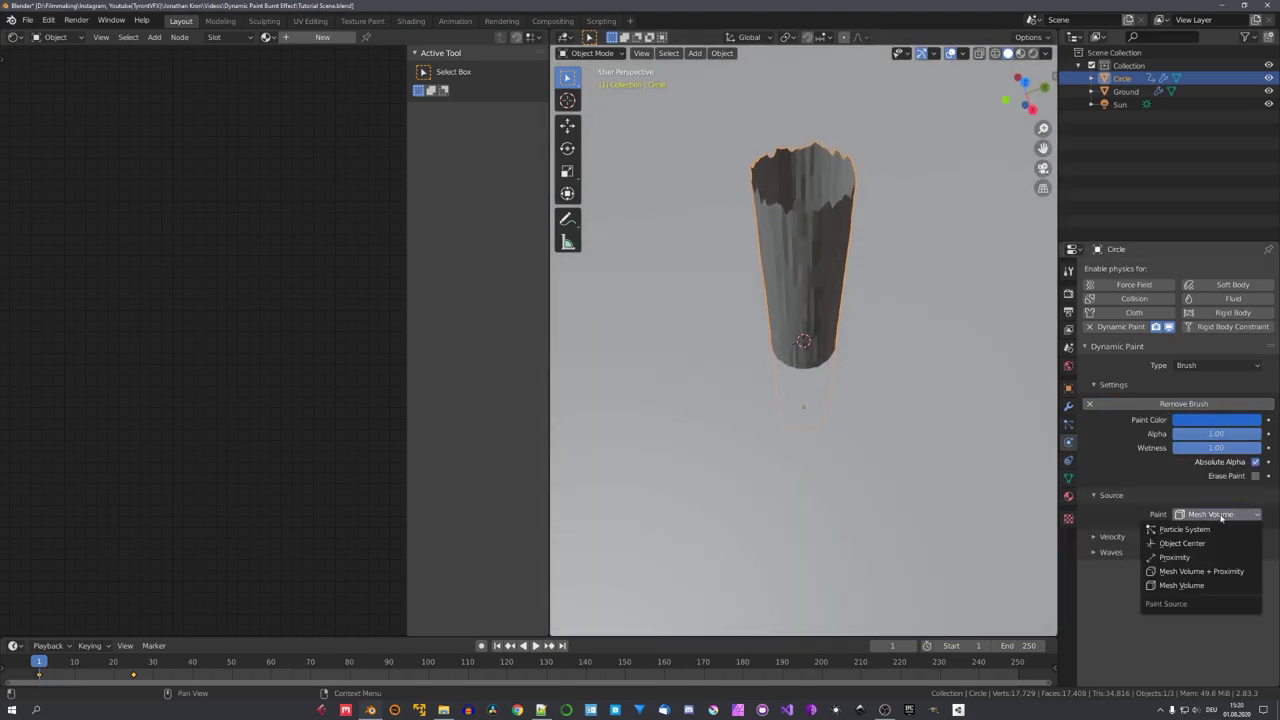
left_click(1205, 572)
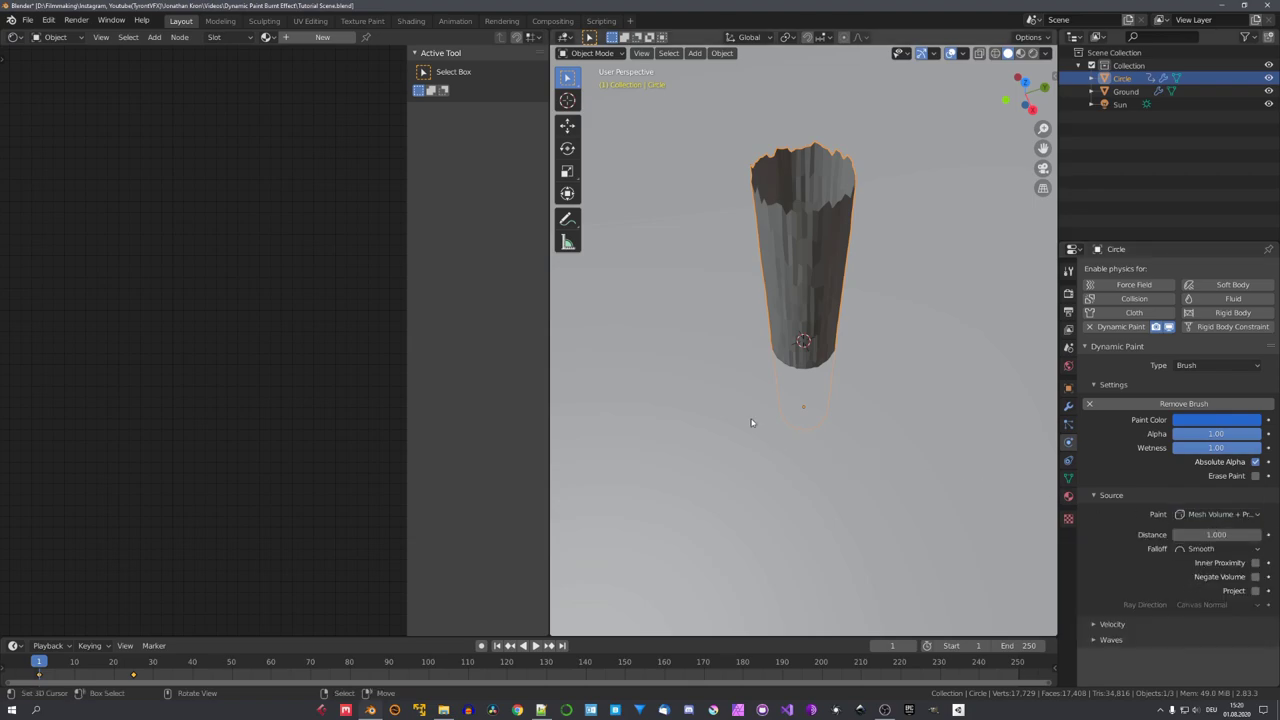
Step: Switch the viewport to rendered shading and set the brush's proximity distance to 0.1
key("z")
left_click(843, 409)
scroll(827, 362, "down", 5)
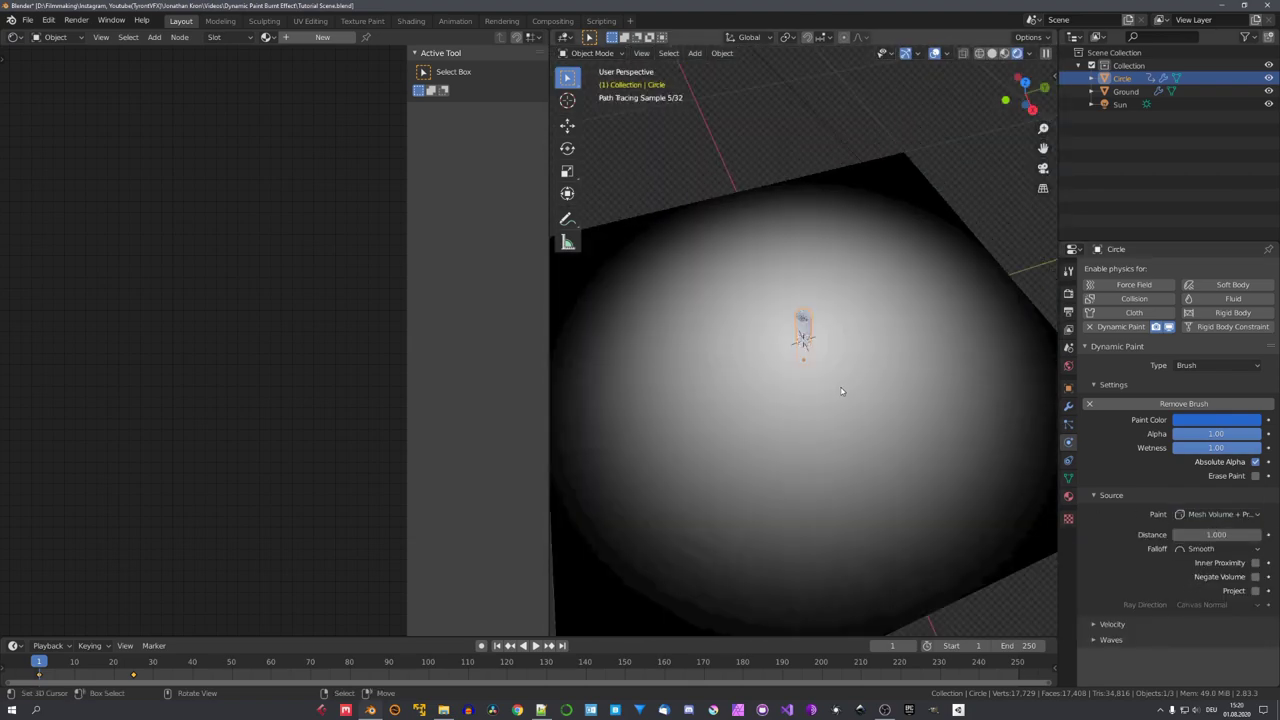
middle_click_drag(826, 407, 891, 421)
scroll(920, 442, "down", 2)
middle_click_drag(940, 460, 863, 489)
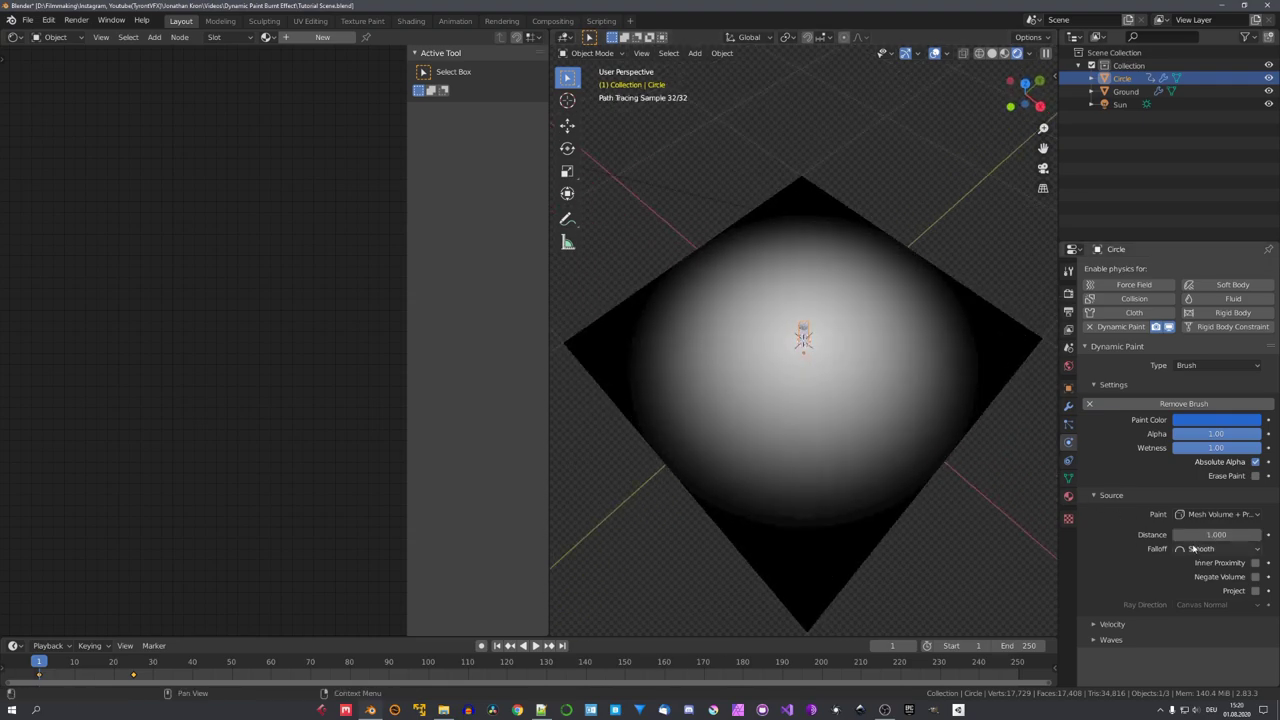
double_click(1213, 534)
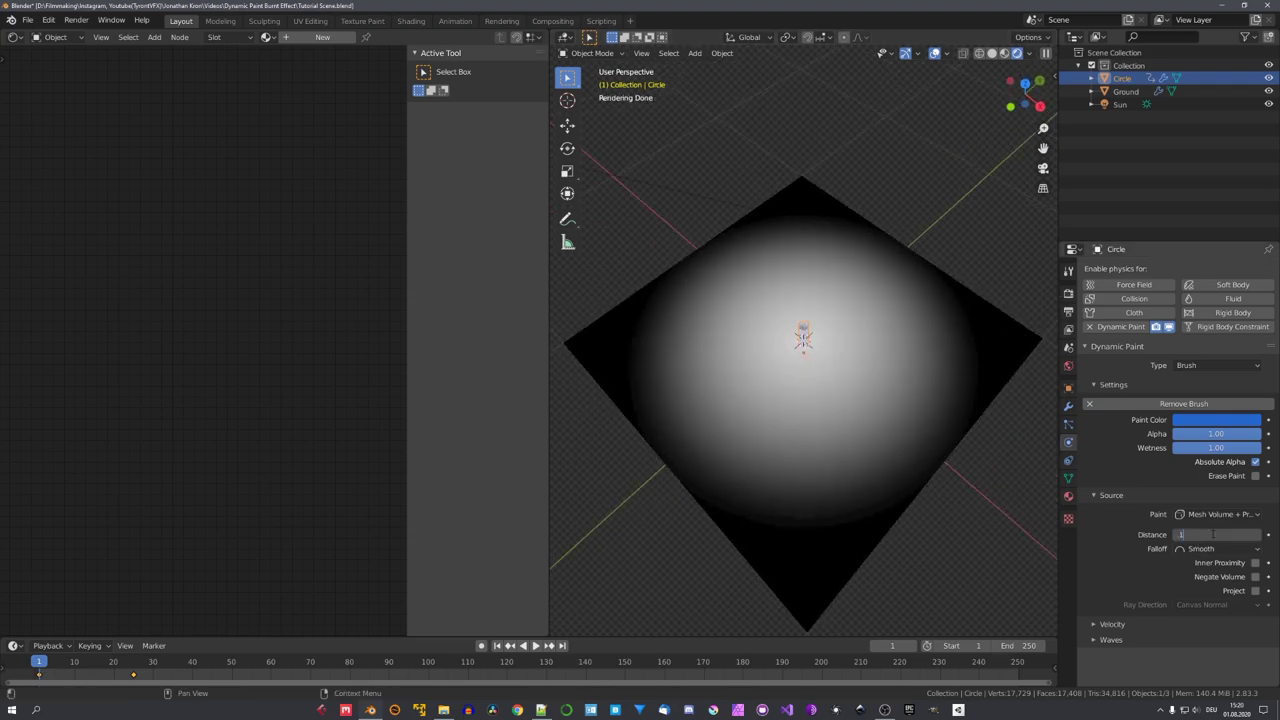
key("Return")
Step: Play the ring's expansion from frame 1 to about frame 14 to check the painted wetmap on the ground
scroll(829, 417, "up", 3)
middle_click_drag(829, 417, 870, 415)
scroll(869, 417, "down", 3)
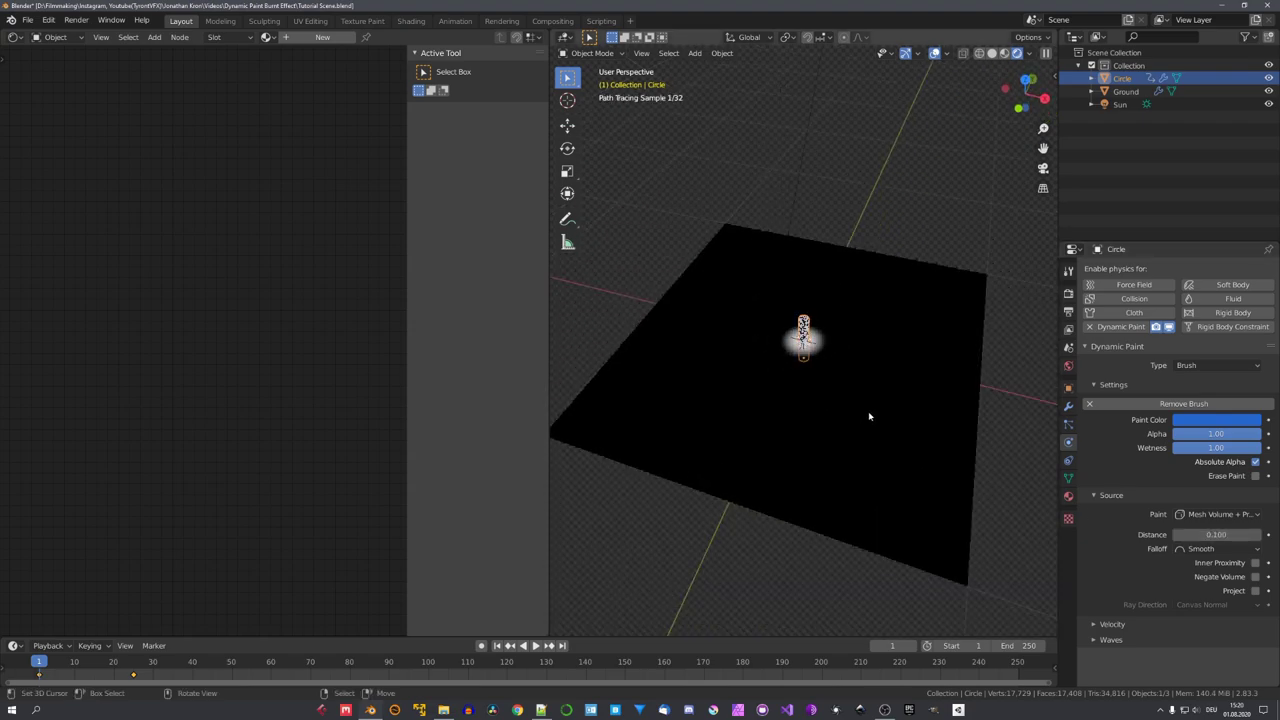
key("space")
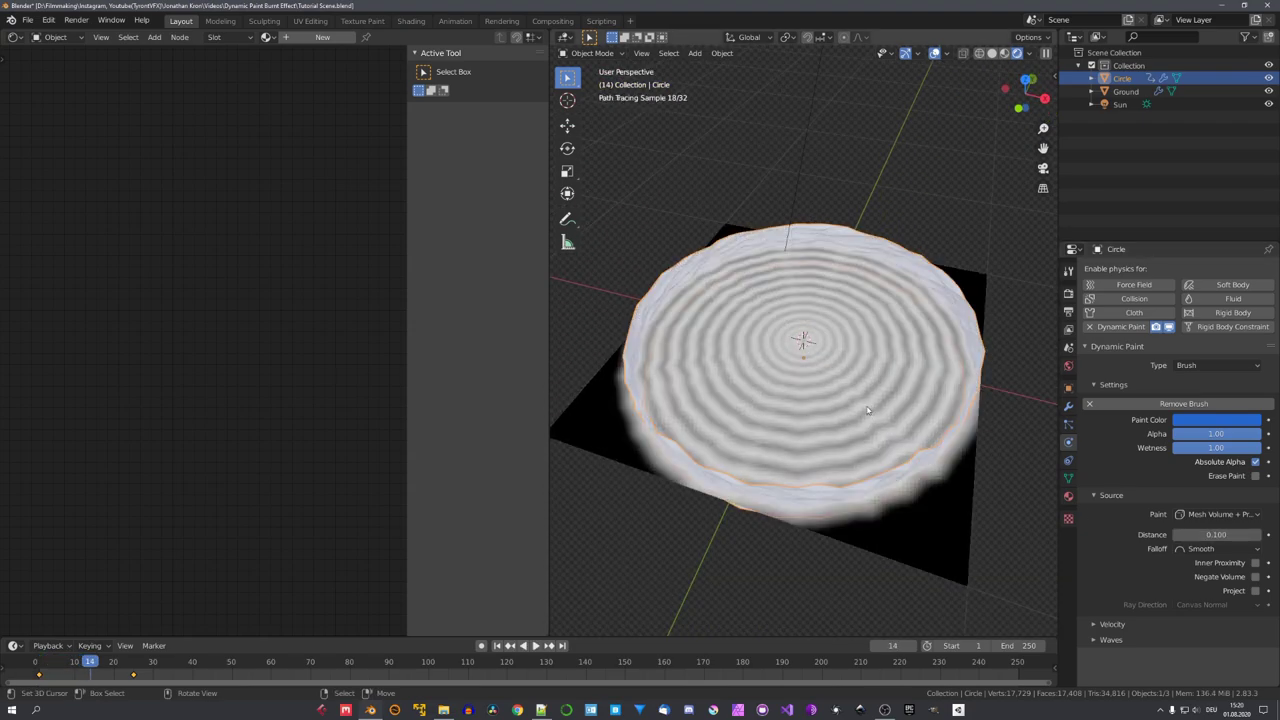
Step: Select the ground plane and set its Dynamic Paint canvas sub-steps to 20
left_click(868, 377)
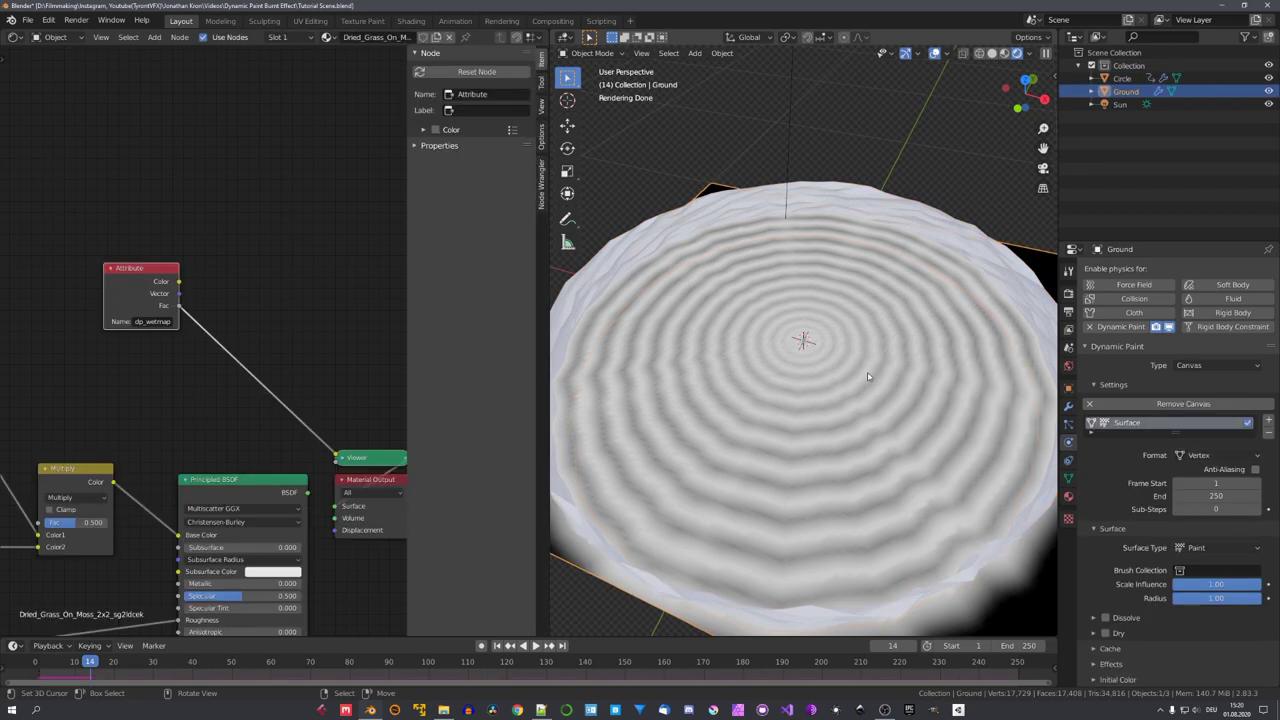
double_click(1208, 509)
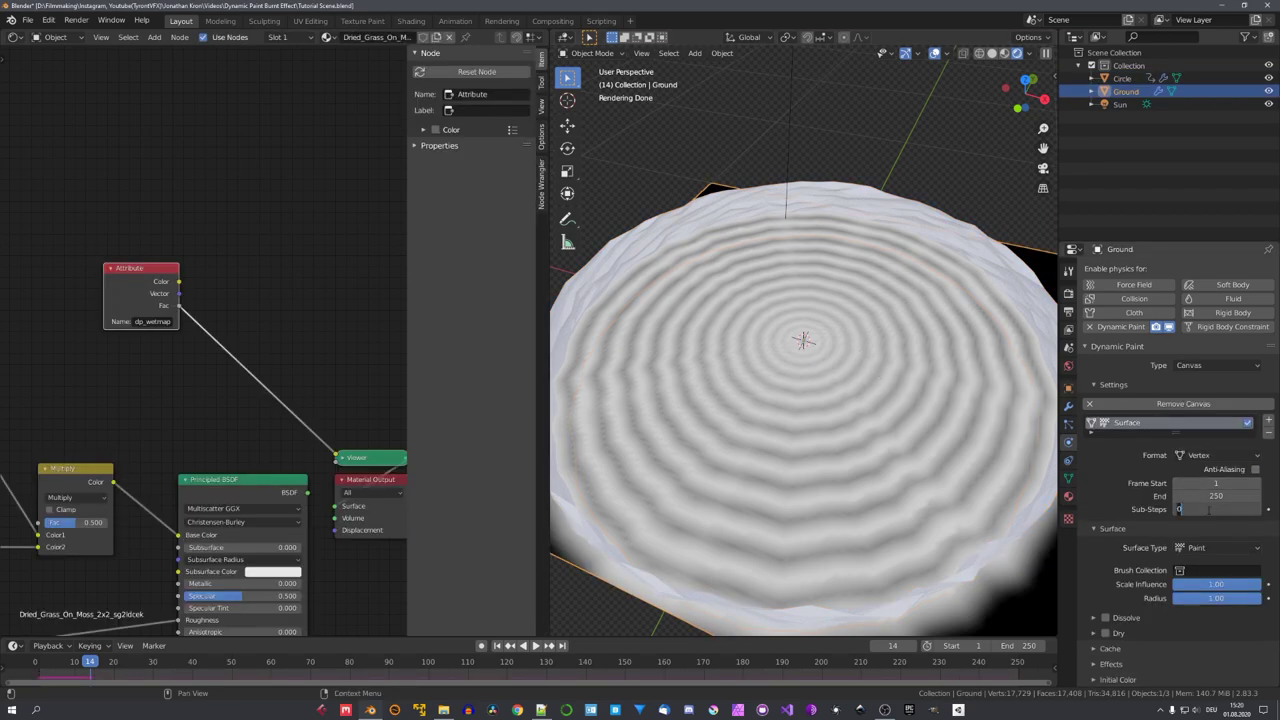
type("20")
key("Return")
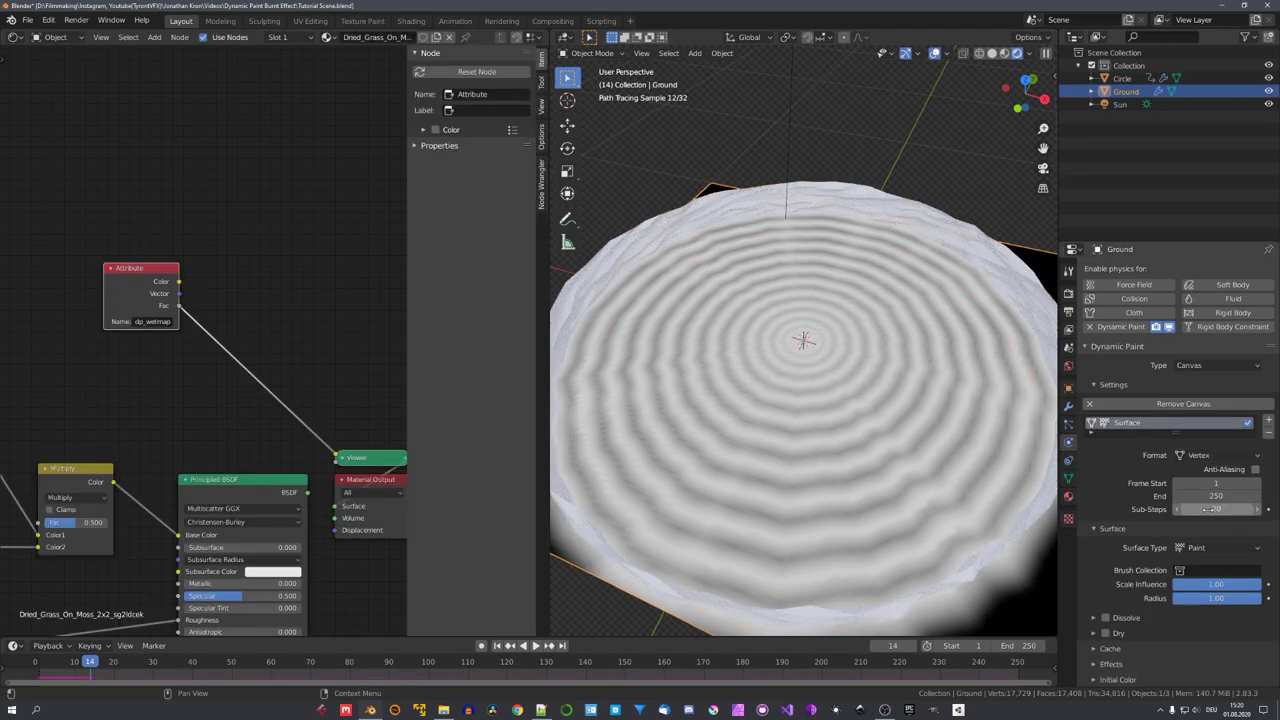
Step: Replay the simulation from frame 1 to frame 15 and inspect how evenly the wetmap is painted
key("shift+Left")
key("space")
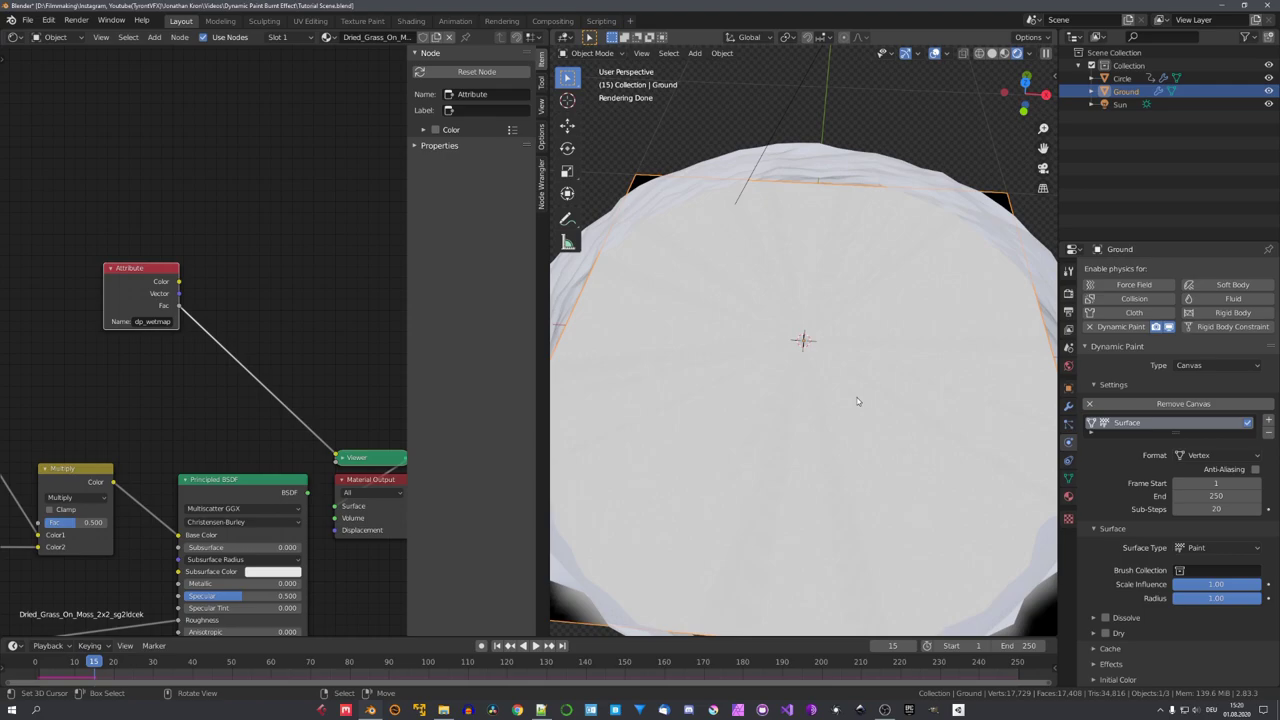
scroll(837, 390, "down", 5)
middle_click_drag(837, 408, 809, 384)
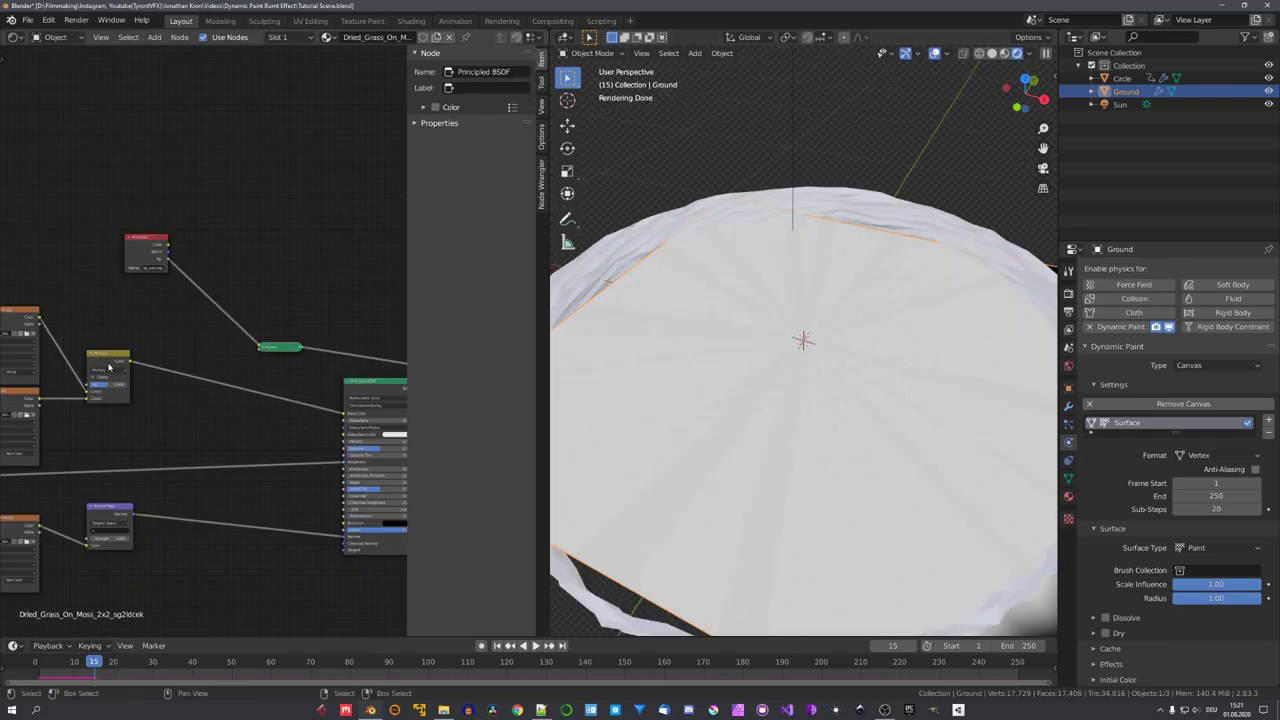
Step: Preview the grass Multiply node and chain Hue Saturation Value and Bright/Contrast nodes after it
left_click(108, 365, "ctrl+shift")
scroll(200, 277, "up", 2)
key("shift+a")
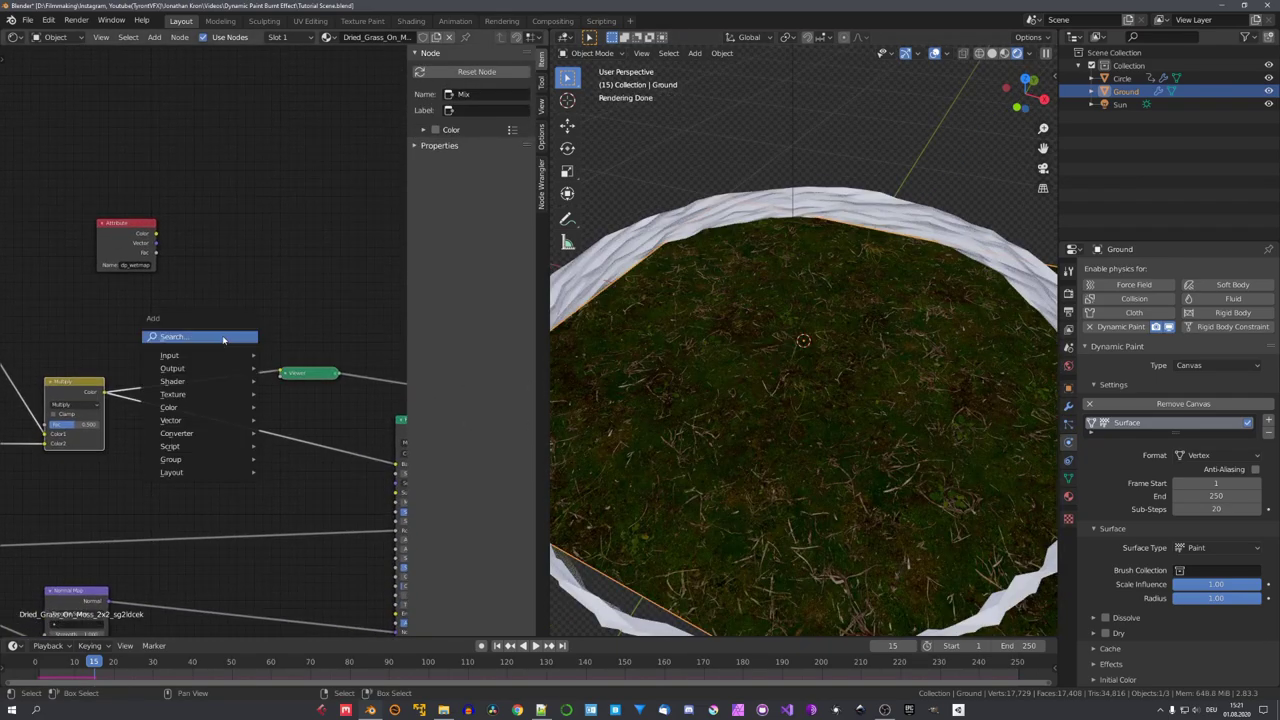
scroll(212, 338, "up", 2)
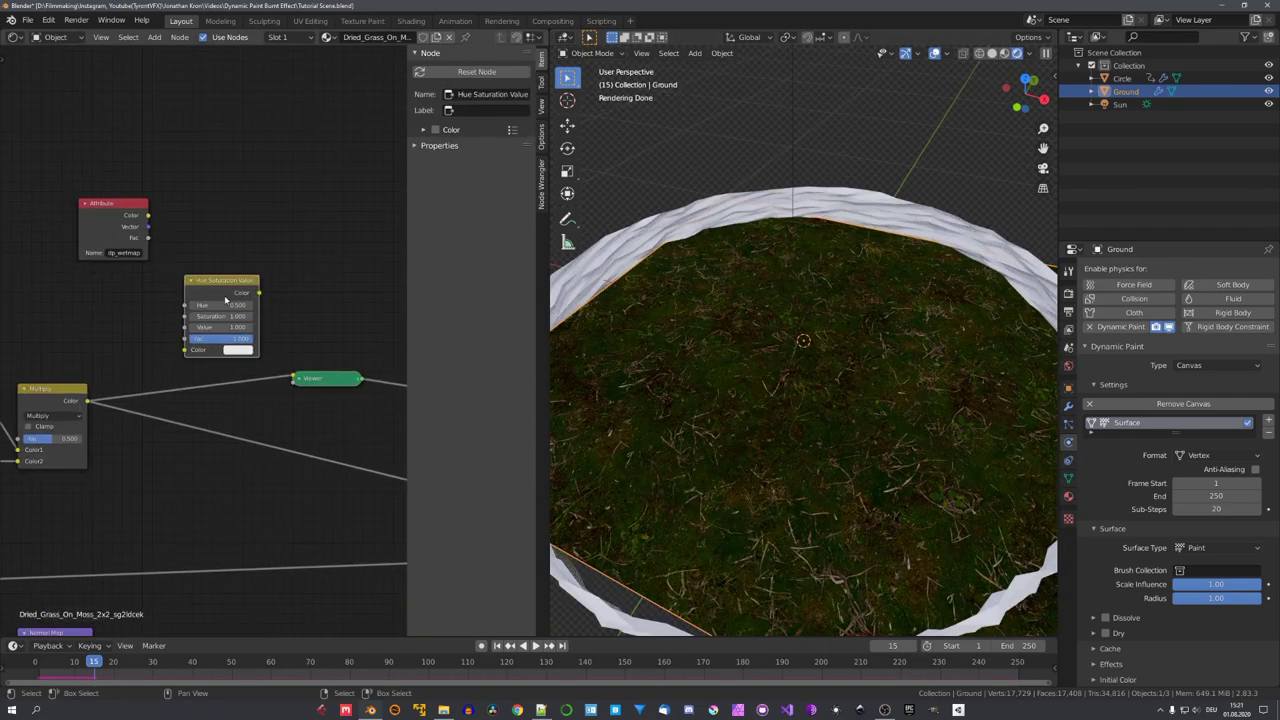
left_click_drag(223, 293, 194, 317)
key("shift+a")
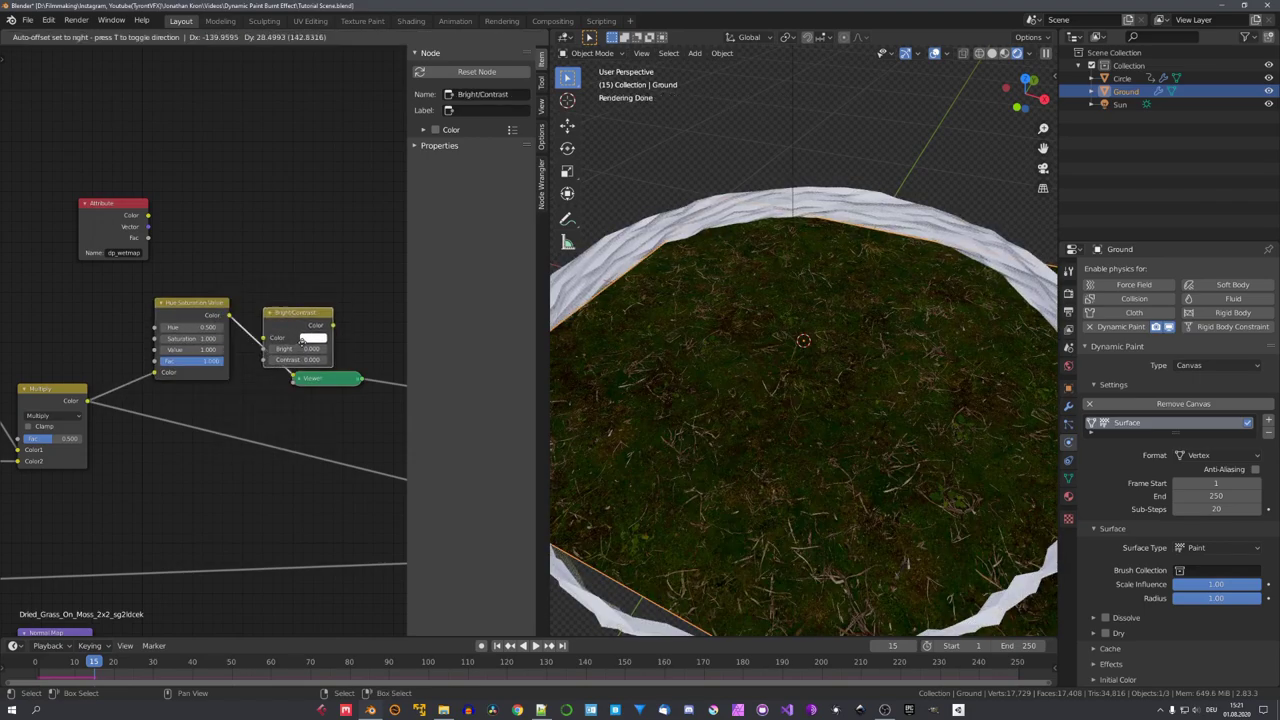
left_click(293, 351)
scroll(203, 340, "up", 2)
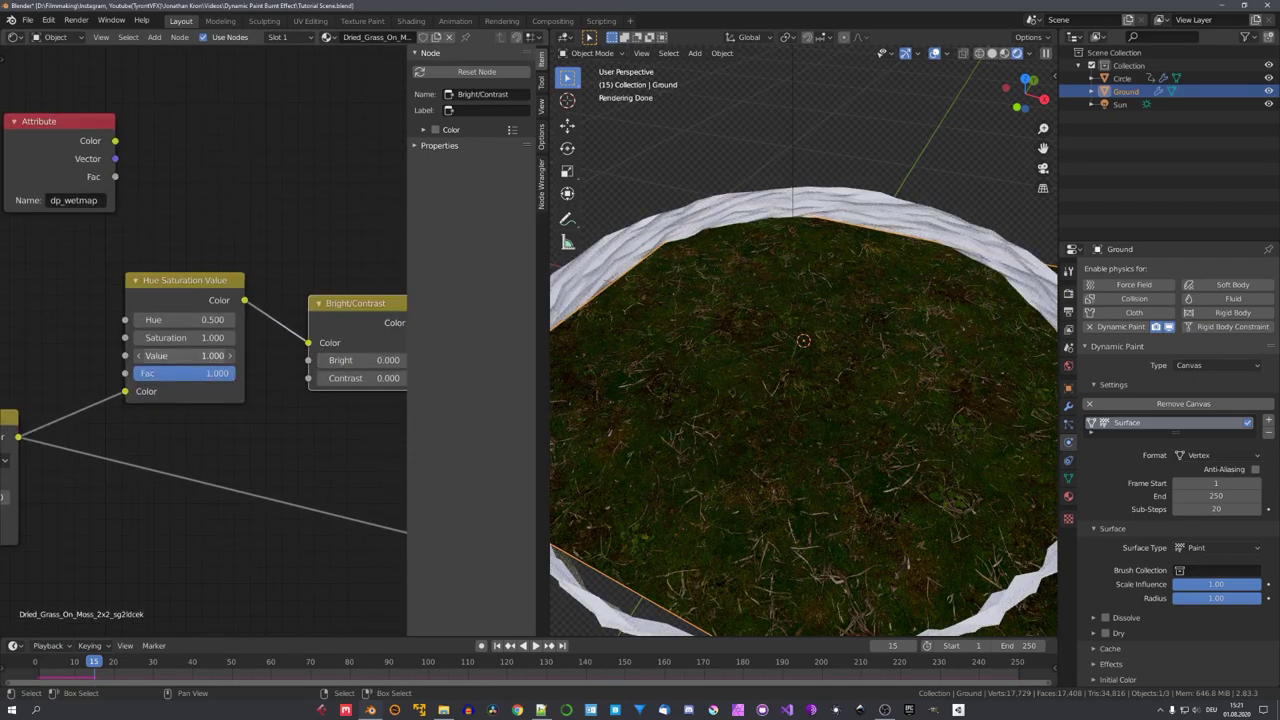
Step: Darken the grass color with Value 0.3 and Saturation 0.5, and set the Bright/Contrast node's Contrast to 0.04
left_click(198, 356)
type("0.40.3")
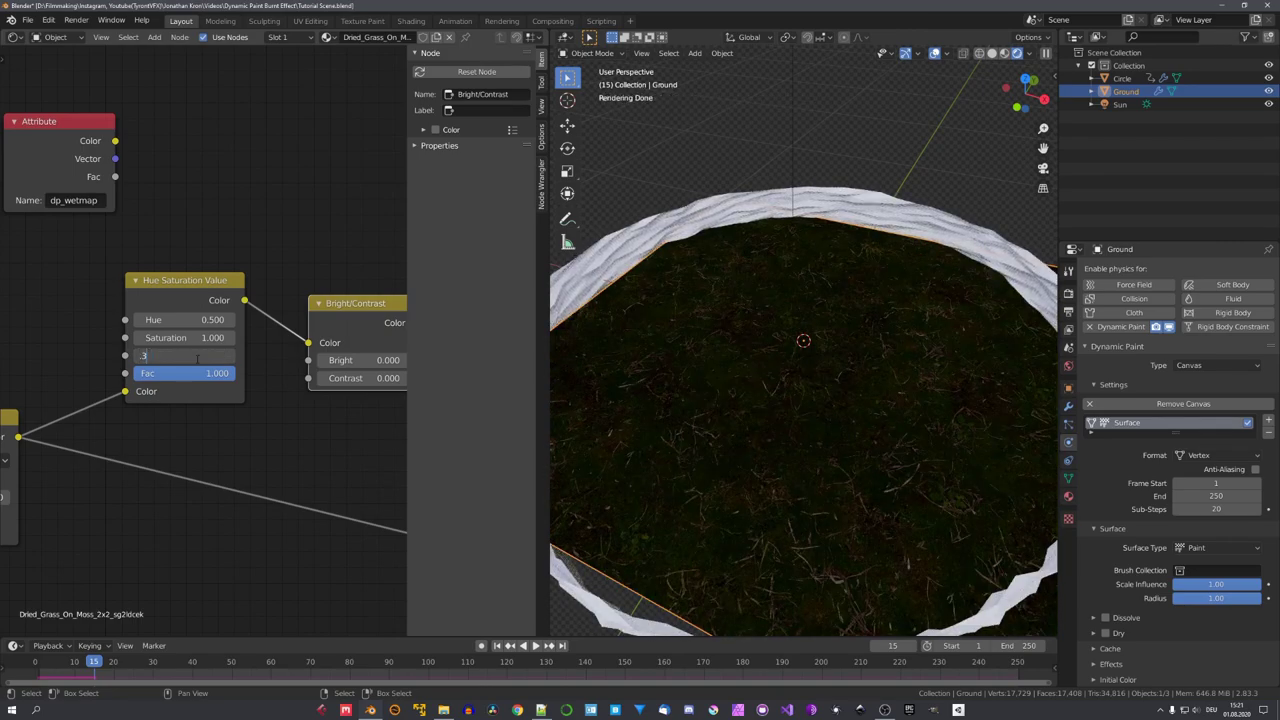
key("Return")
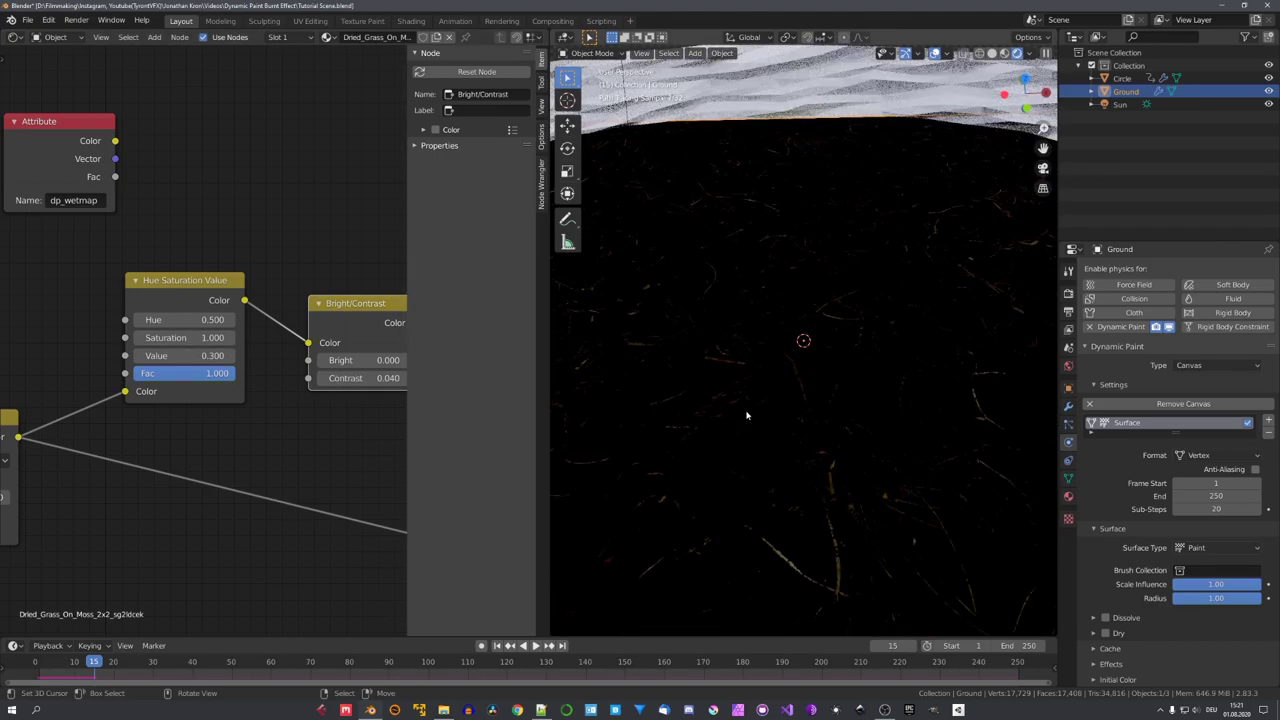
left_click(193, 340)
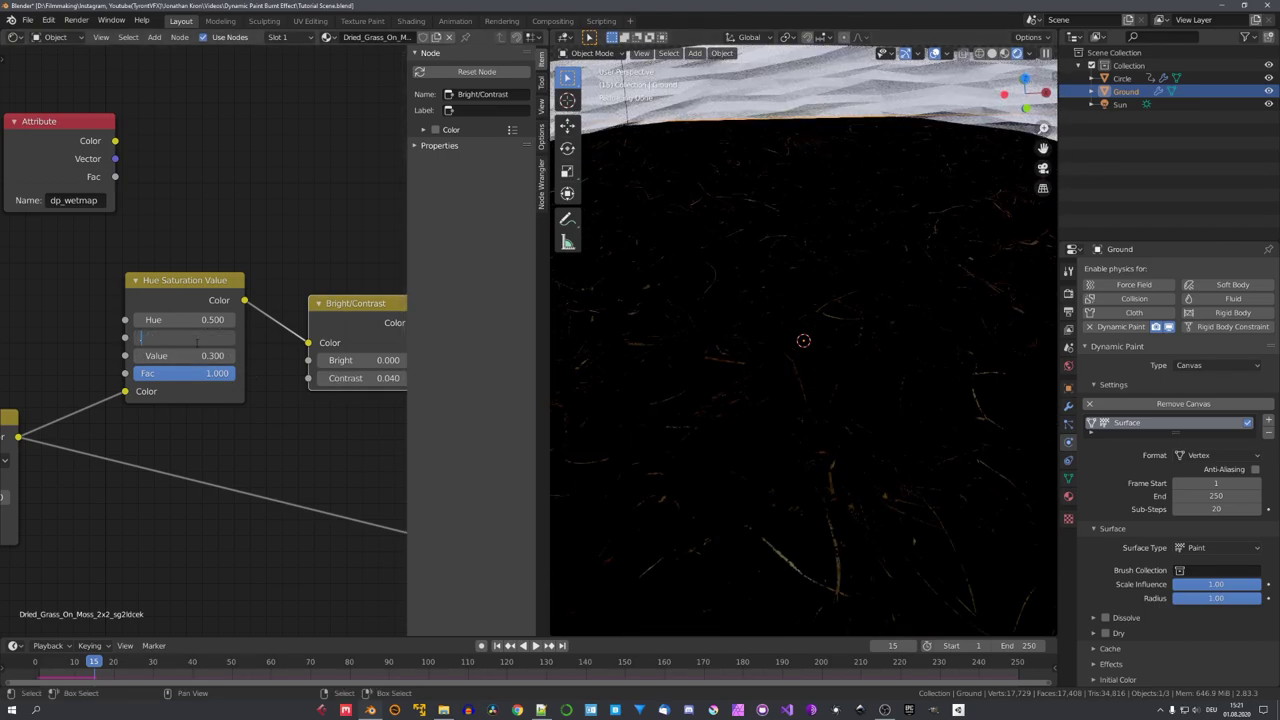
type("0.5")
key("Return")
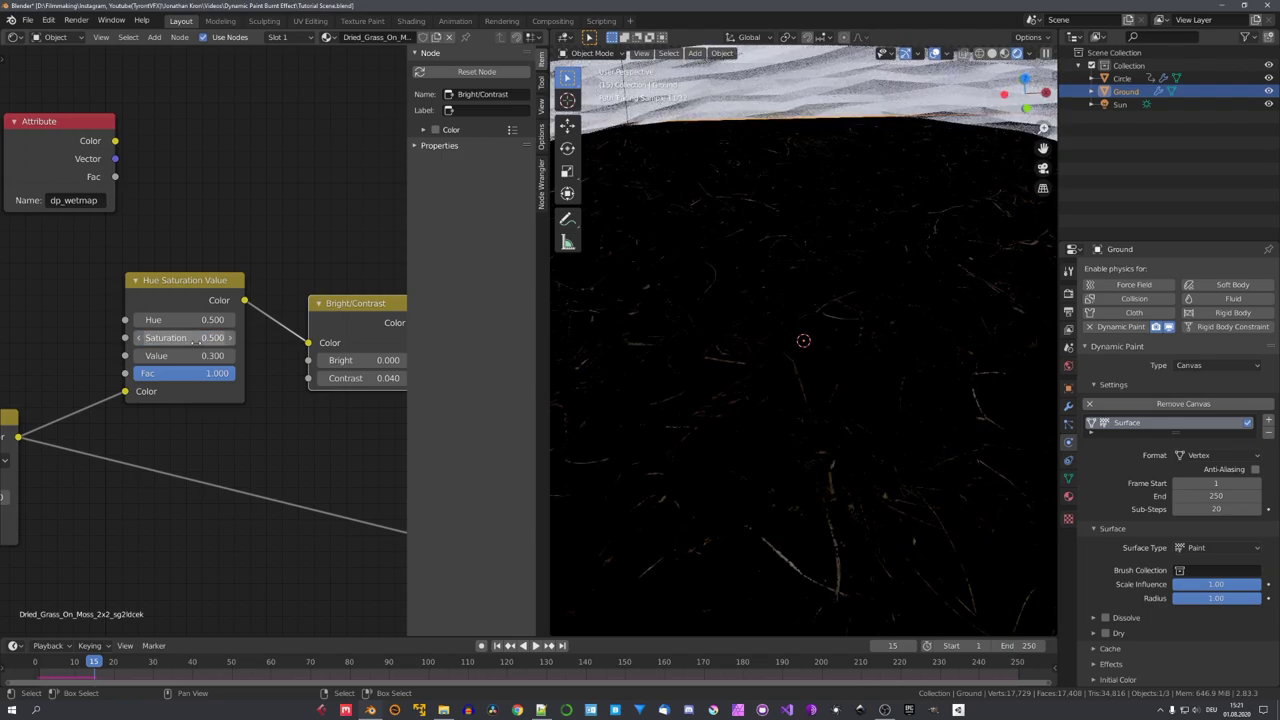
Step: Link the Bright/Contrast color to the Principled BSDF's Base Color and preview the full shader
scroll(181, 385, "down", 4)
scroll(181, 385, "down", 1)
left_click(316, 393, "ctrl+shift")
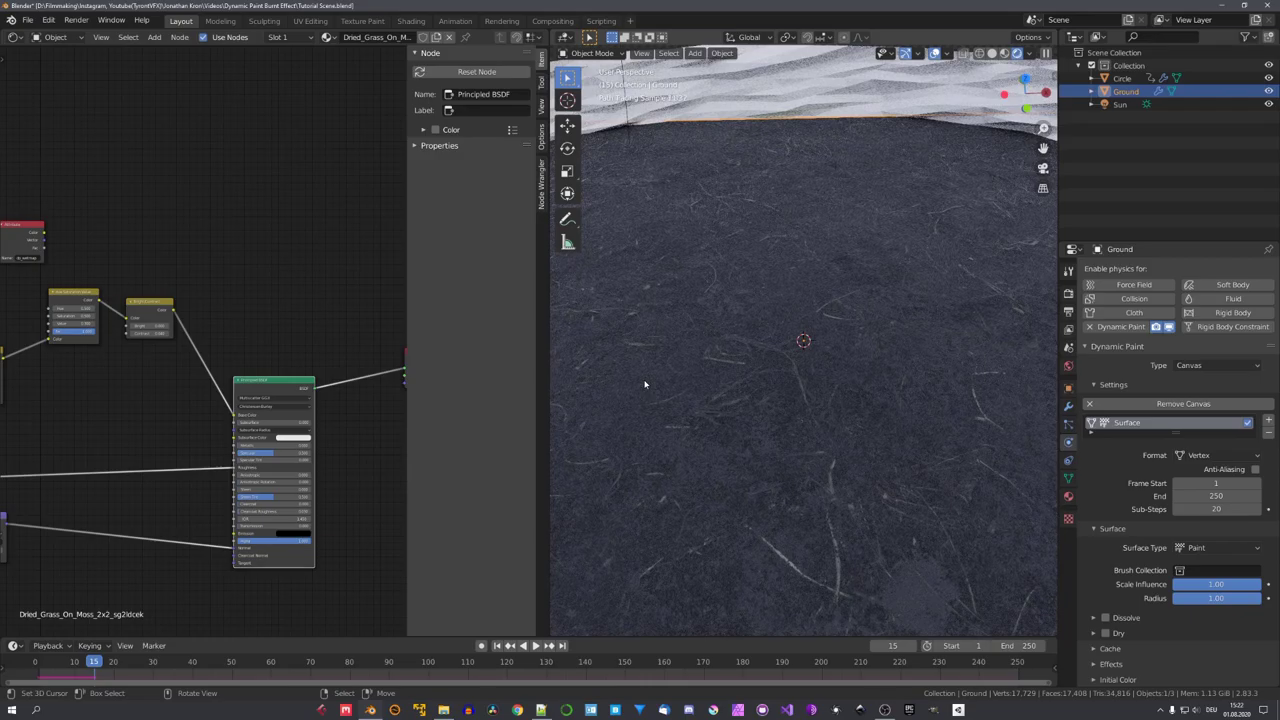
Step: Examine the darkened ground material in the rendered view and its node chain from several distances
scroll(754, 394, "down", 6)
key("alt+a")
middle_click_drag(820, 424, 754, 434)
scroll(754, 434, "up", 4)
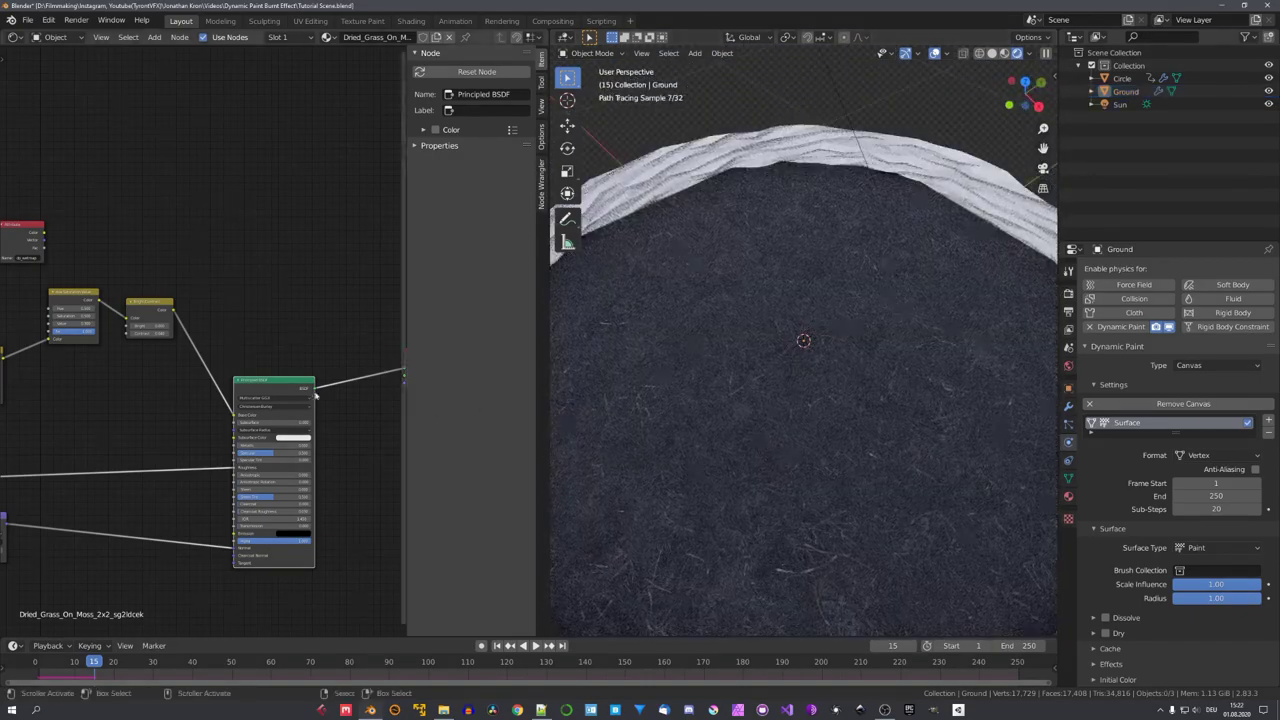
middle_click_drag(301, 396, 381, 396)
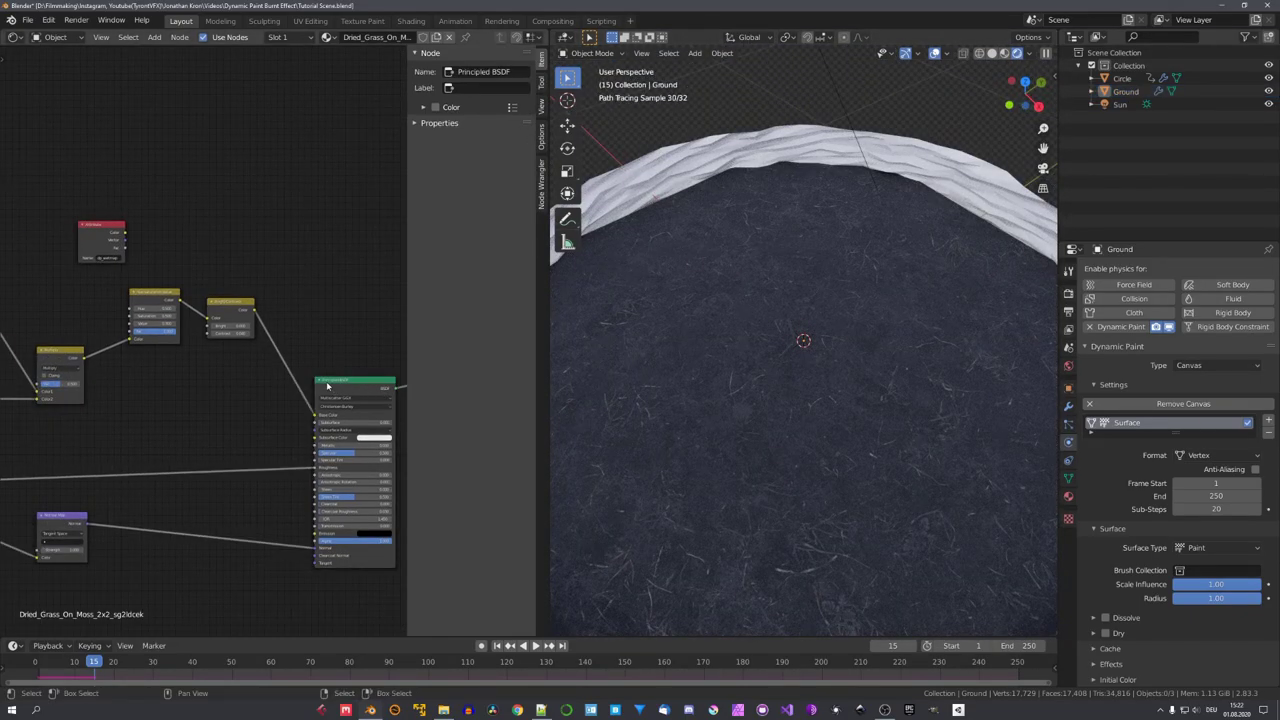
scroll(205, 340, "up", 3)
middle_click_drag(189, 343, 217, 348)
middle_click_drag(217, 348, 245, 349)
scroll(690, 357, "down", 1)
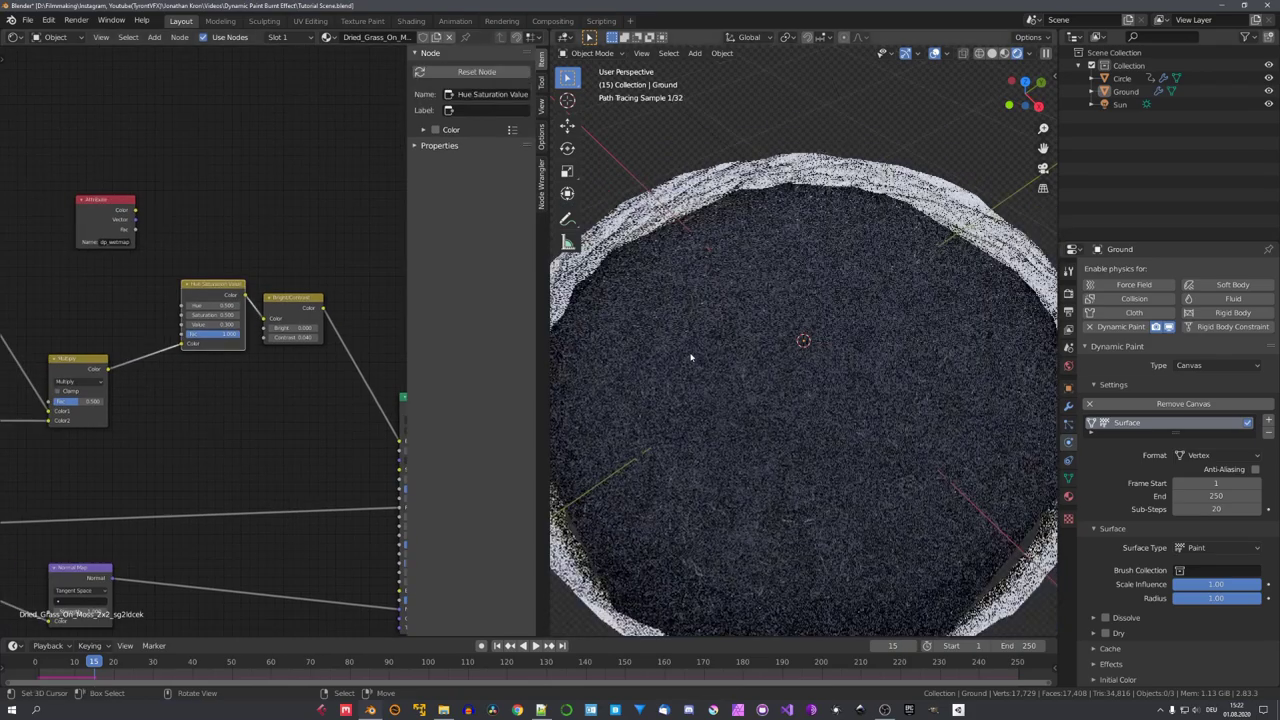
scroll(690, 357, "down", 2)
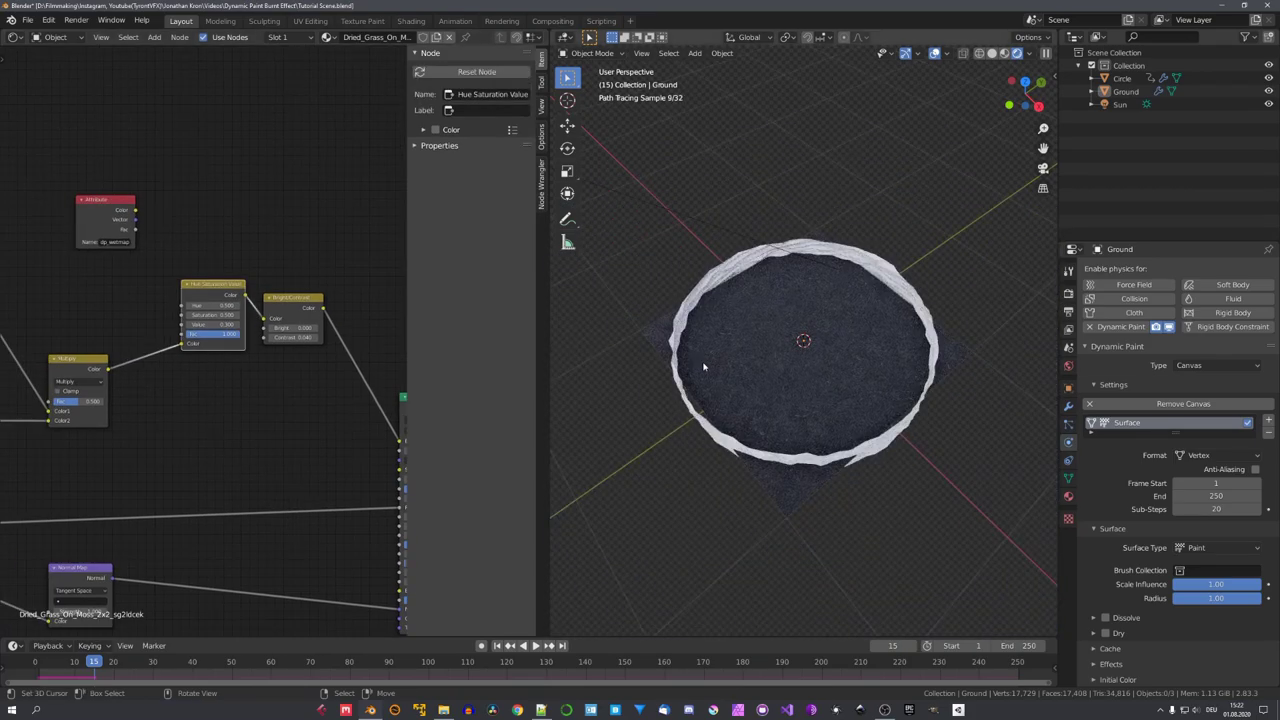
scroll(232, 328, "up", 2)
Step: Add a Reroute node below the Hue Saturation Value node and link the Multiply node's Color output to it
left_click(70, 185)
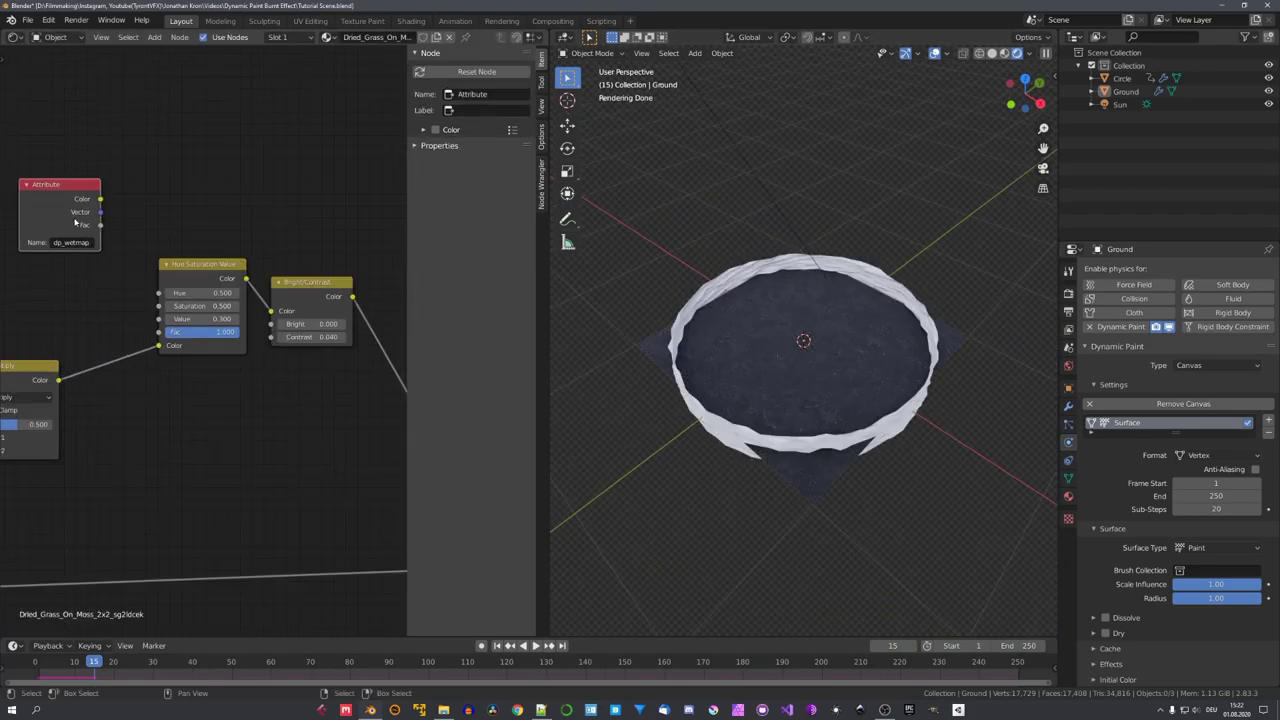
scroll(203, 277, "down", 2)
key("shift+a")
mouse_move(150, 495)
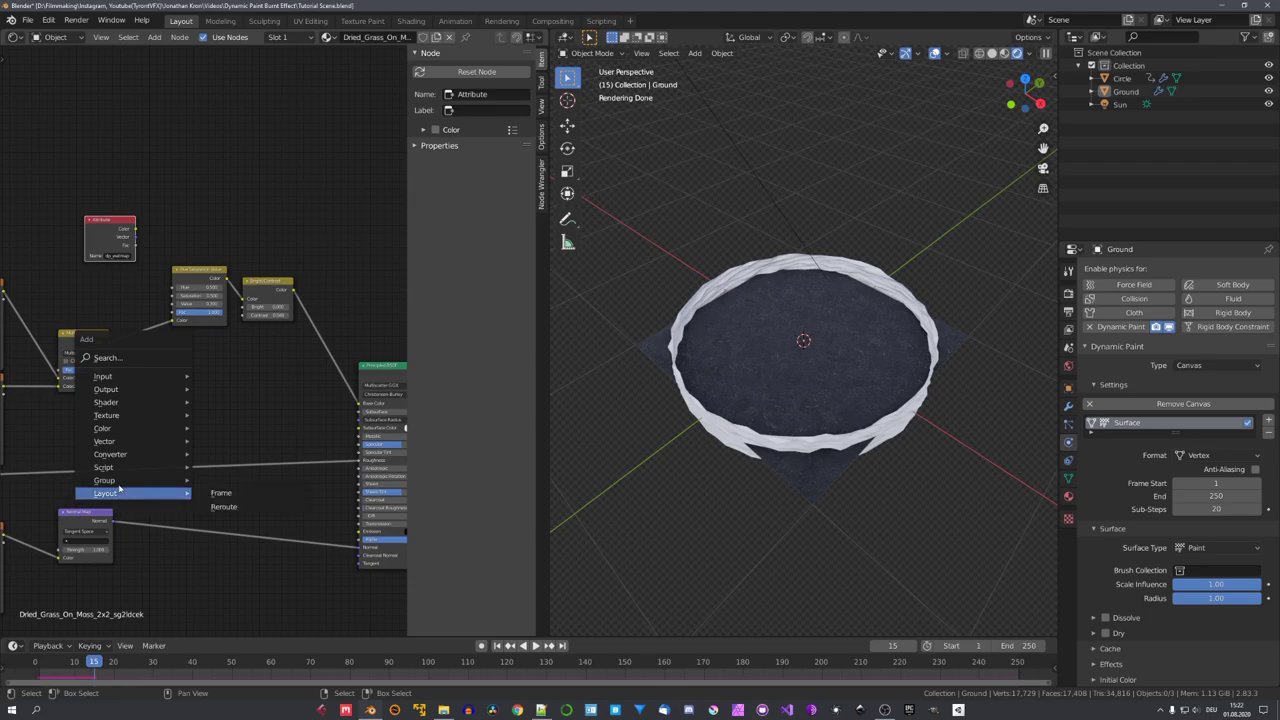
left_click(245, 506)
left_click(190, 363)
scroll(193, 378, "up", 2)
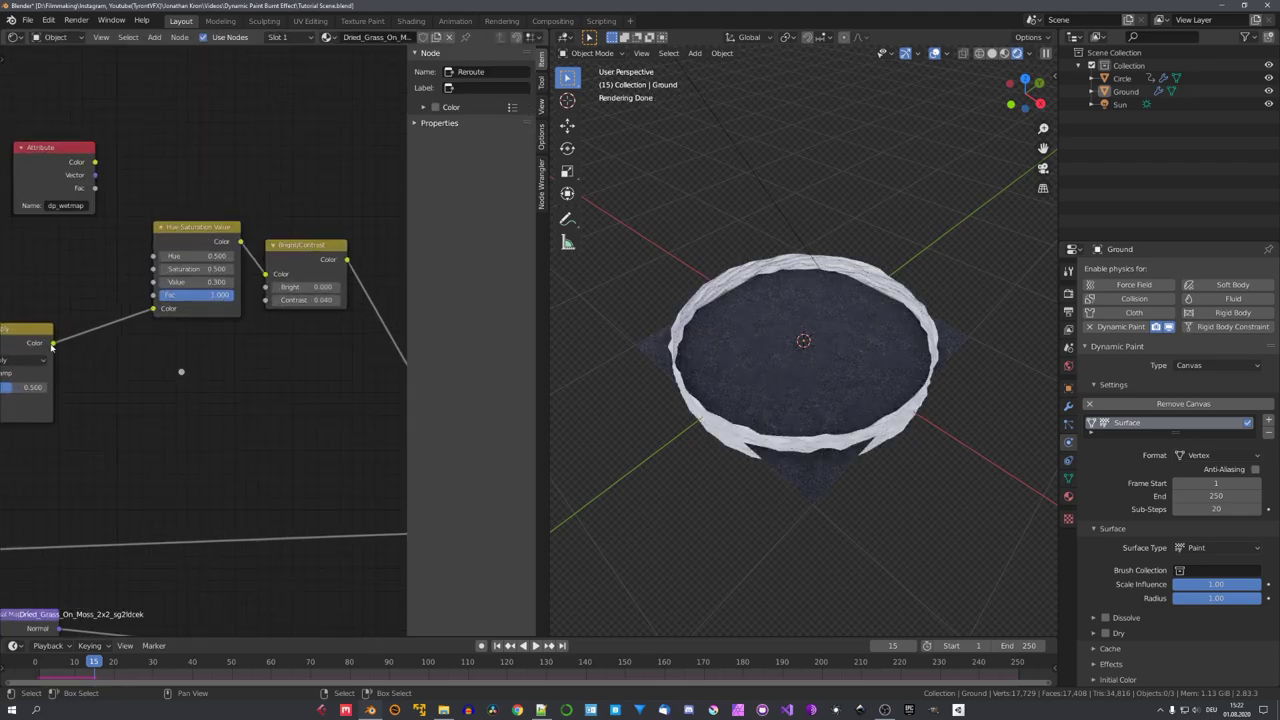
left_click_drag(52, 344, 182, 373)
key("g")
left_click(226, 399)
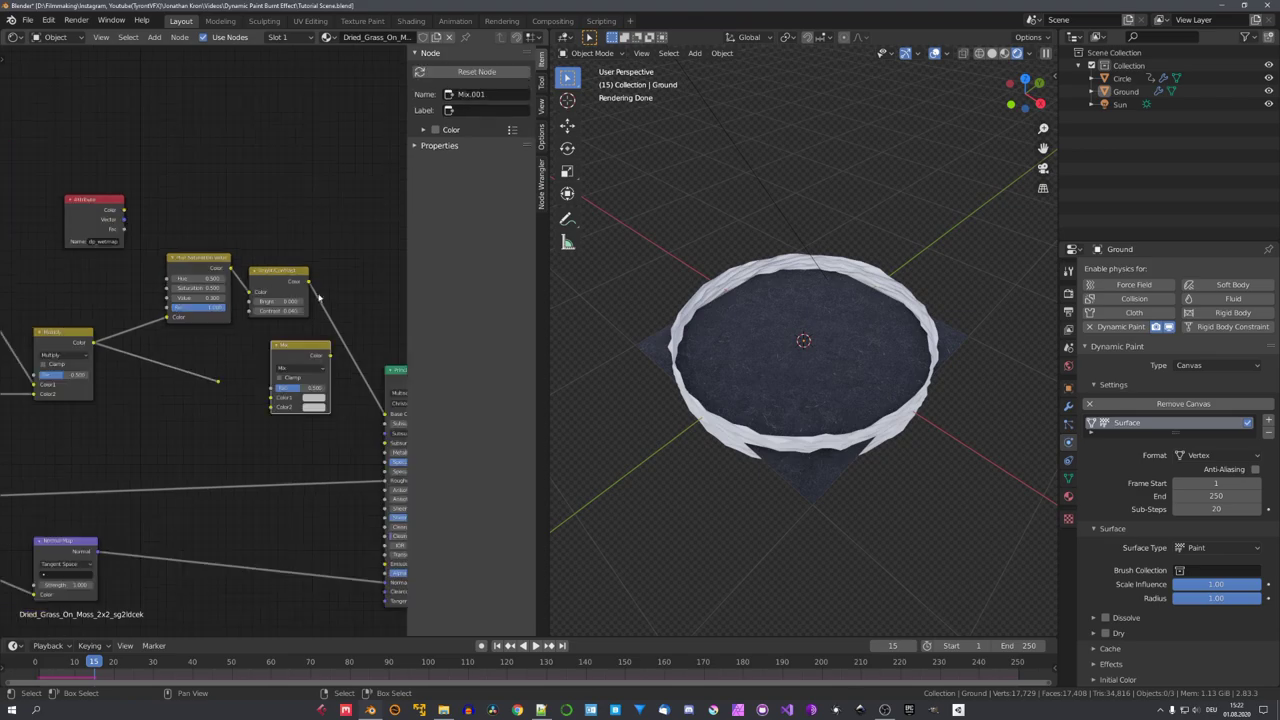
Step: Add a Mix node with the rerouted grass as Color1, the Bright/Contrast result as Color2 and the wetmap attribute's Fac as factor
left_click(310, 283)
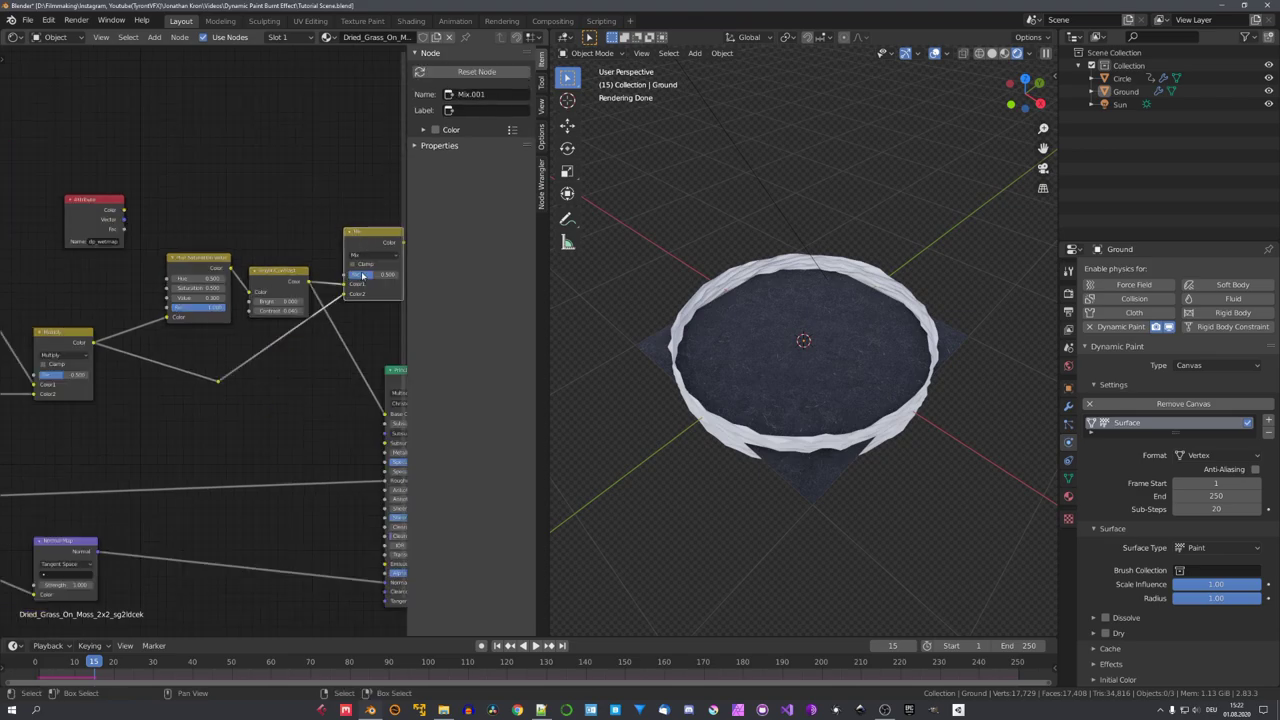
middle_click_drag(362, 276, 283, 280)
scroll(283, 280, "up", 2)
middle_click_drag(53, 255, 114, 249)
left_click_drag(65, 222, 332, 274)
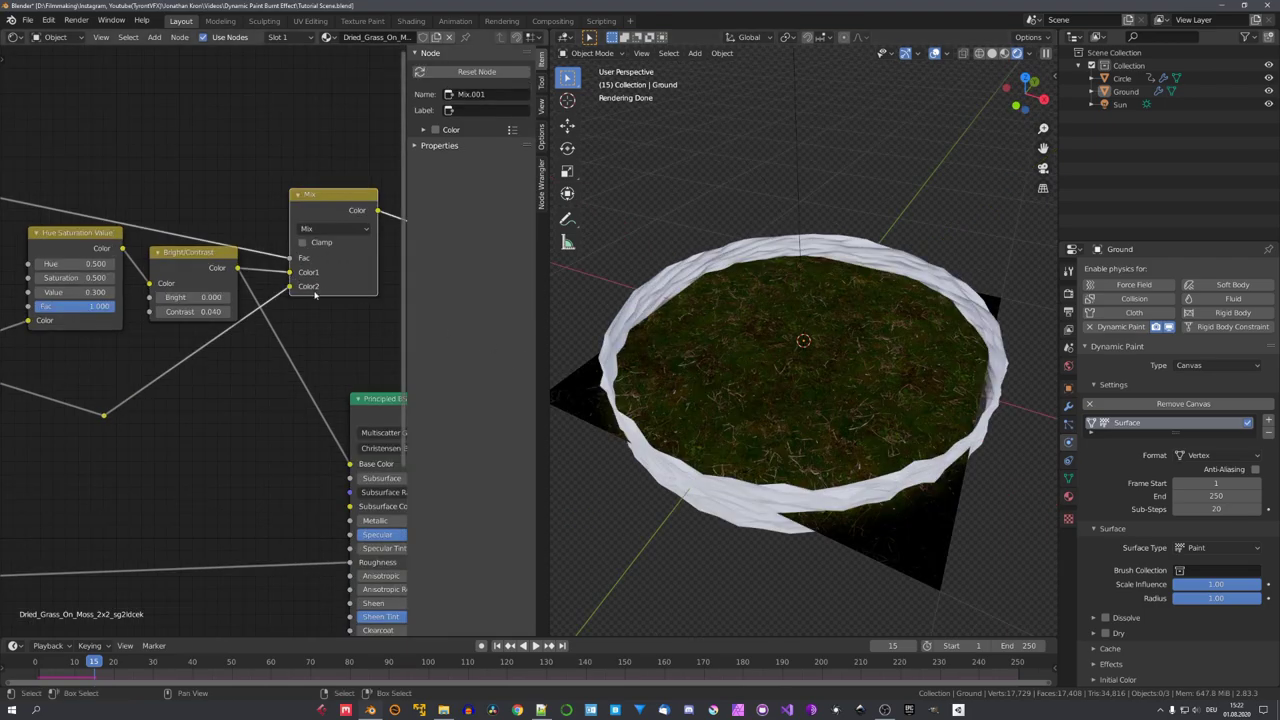
left_click_drag(289, 273, 289, 287)
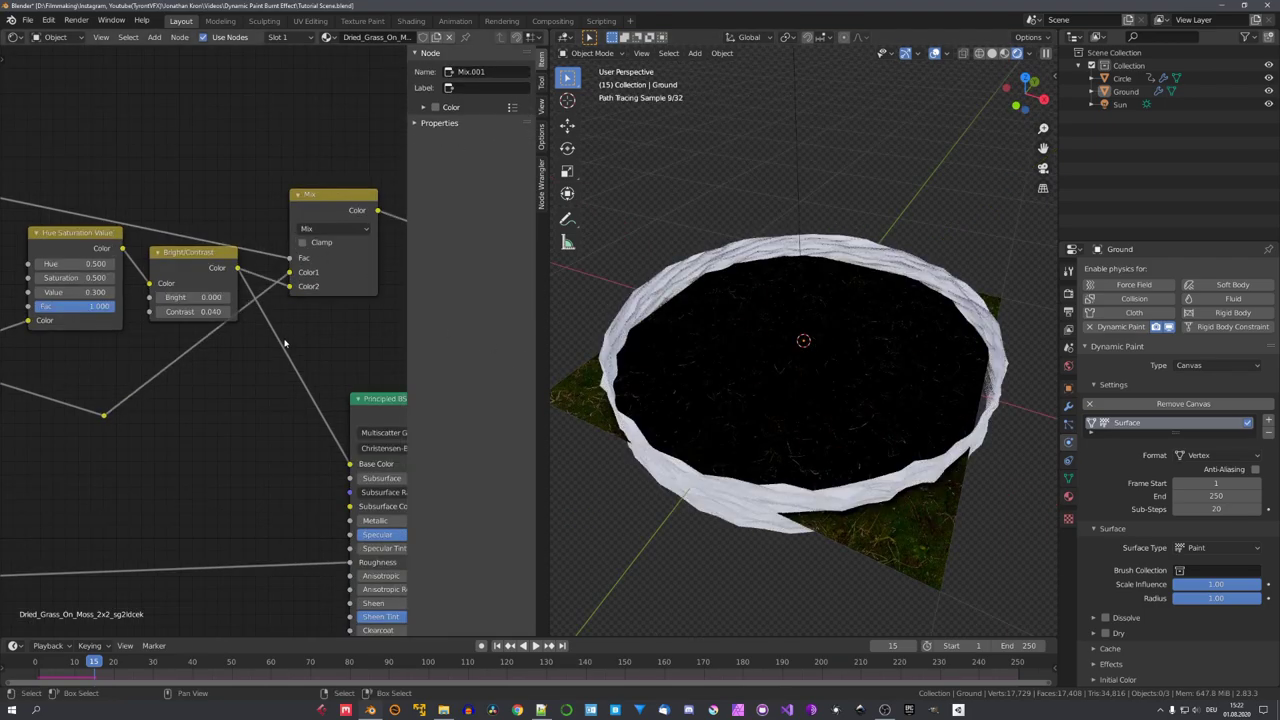
middle_click_drag(737, 377, 757, 413)
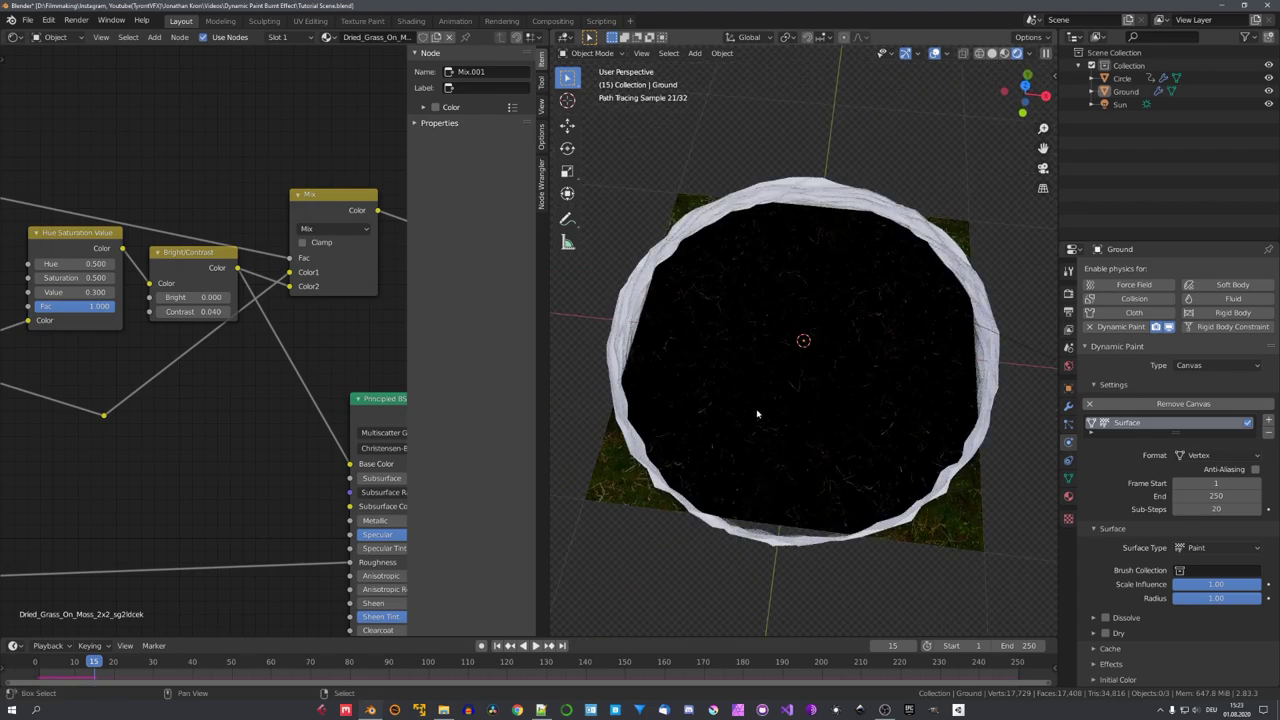
Step: Link the Mix node's color to the Principled BSDF's Base Color and preview the full shader
scroll(353, 297, "down", 3)
left_click_drag(353, 297, 364, 367)
middle_click_drag(399, 366, 309, 365)
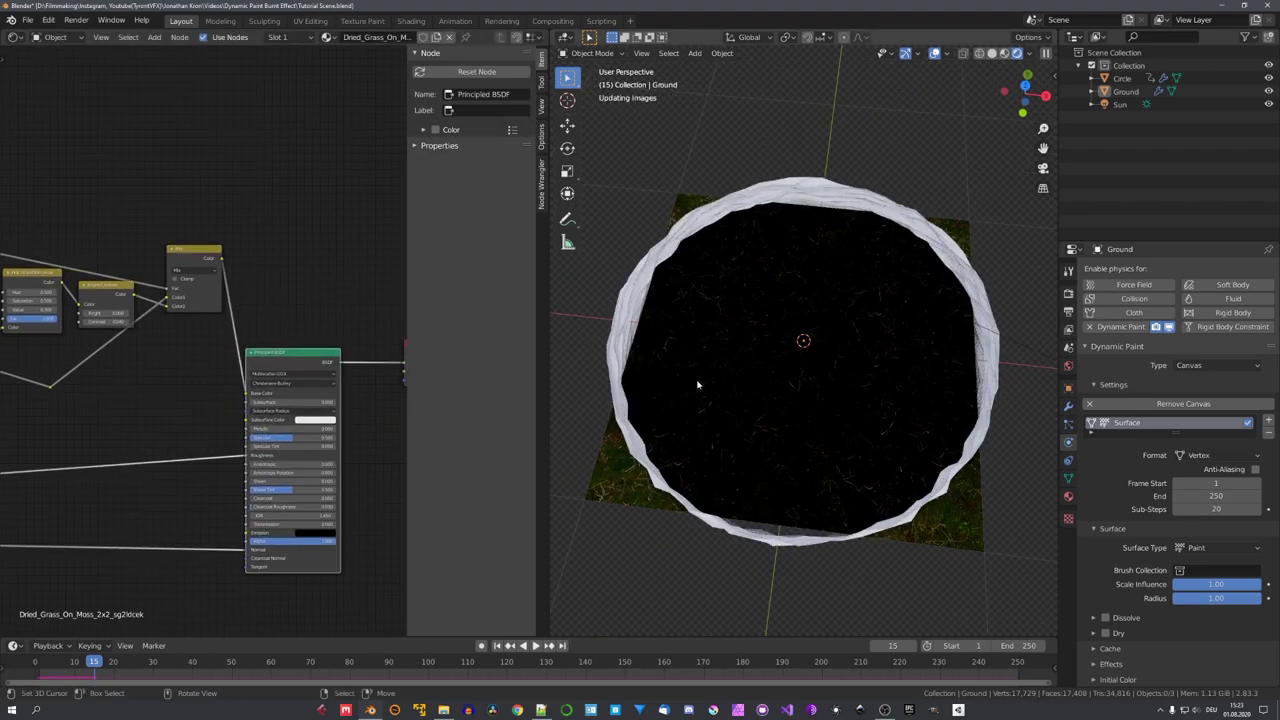
Step: Replay the animation from frame 1 and examine how the expanding ring burns the ground in the rendered view
key("shift+Left")
key("space")
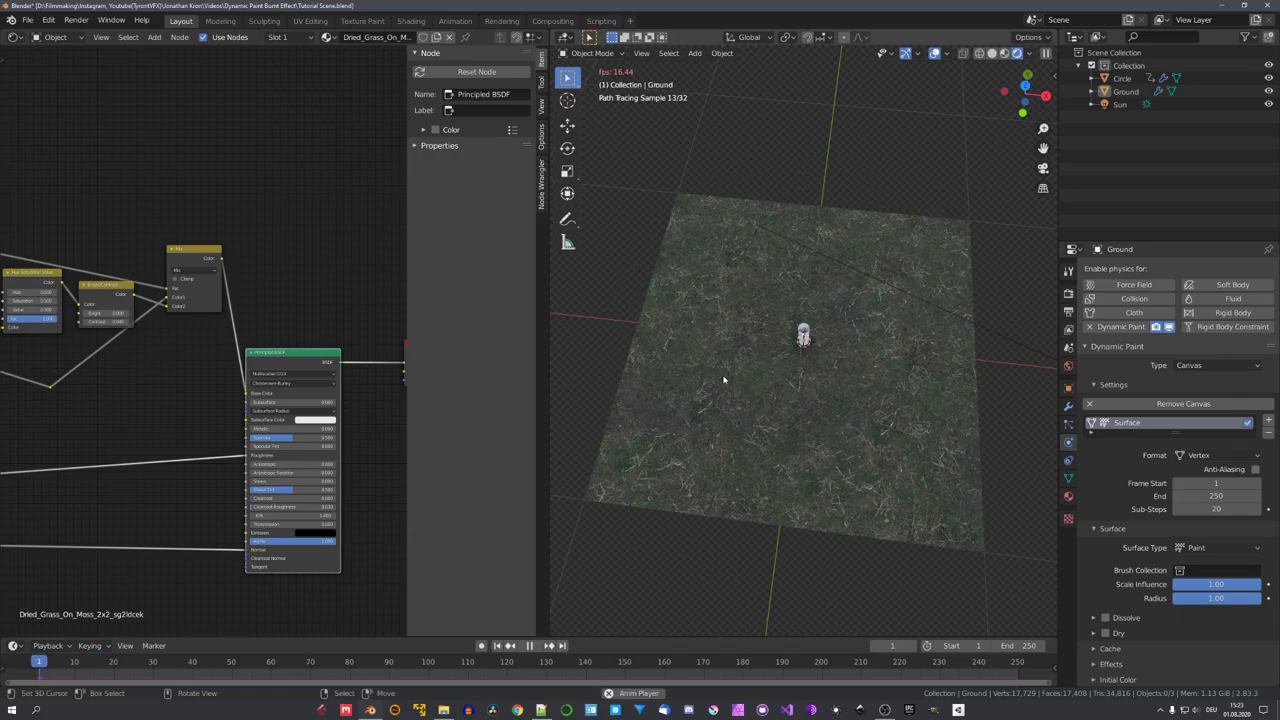
key("space")
middle_click_drag(876, 418, 931, 413)
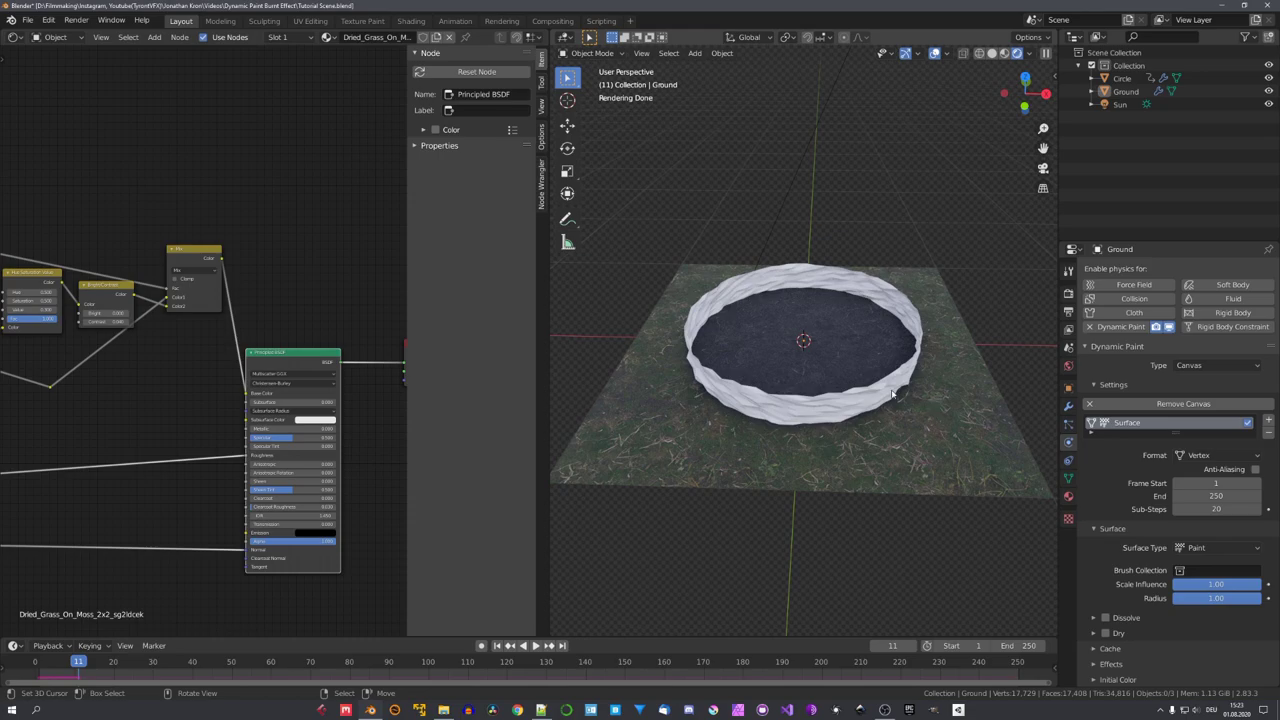
key("Right")
key("Right")
key("Right")
key("Right")
key("Right")
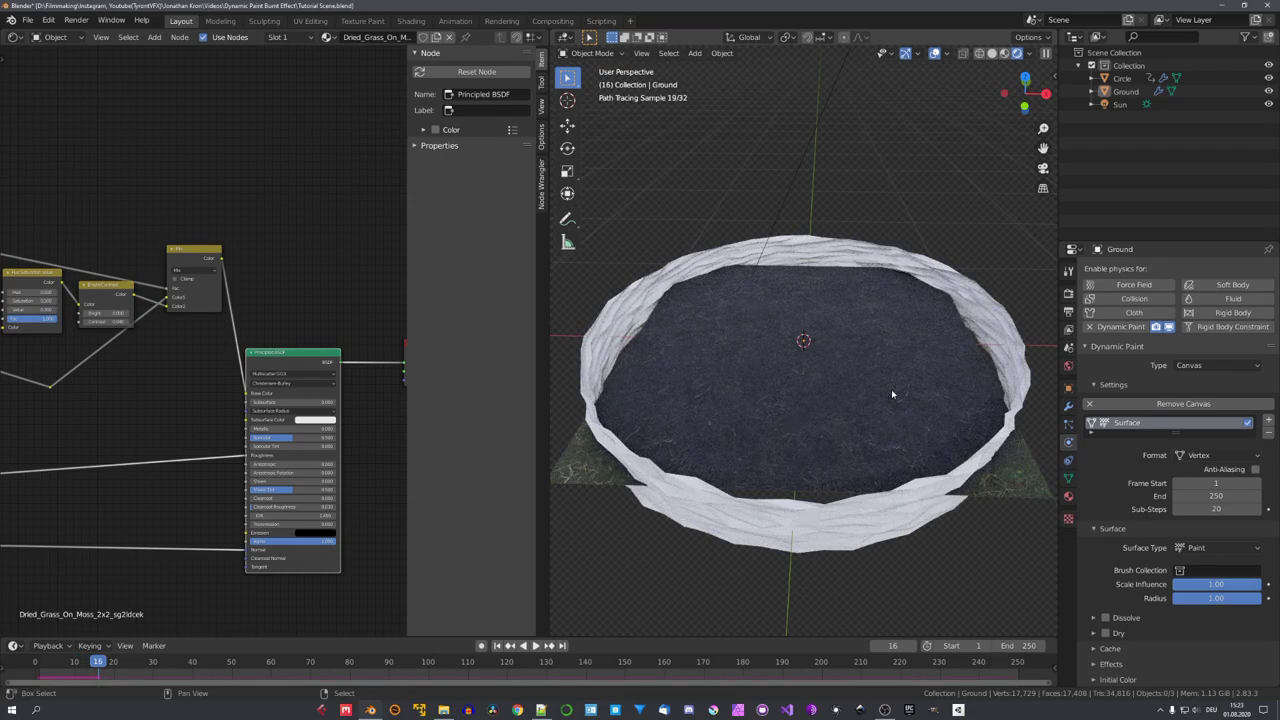
key("shift+Left")
Step: Group the wetmap Attribute, Hue Saturation Value, Bright/Contrast, Reroute and Mix nodes, and place the group node beside the Multiply node
left_click_drag(174, 213, 353, 388)
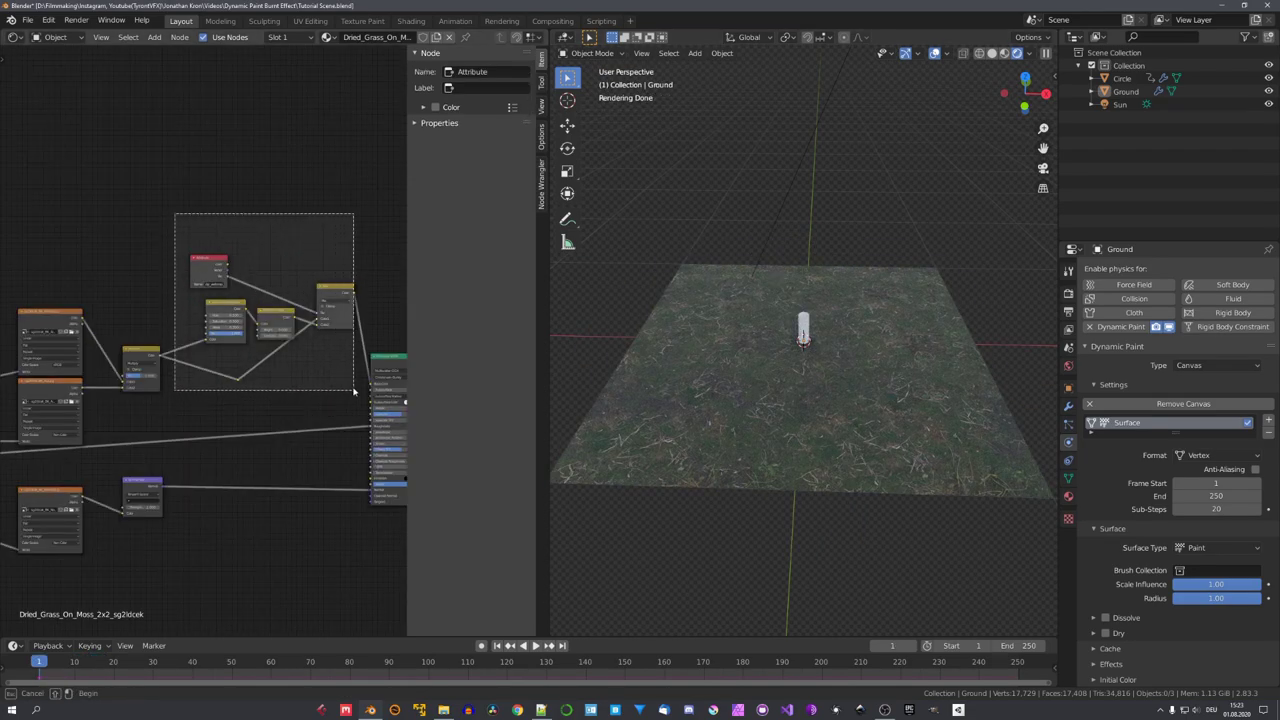
key("ctrl+g")
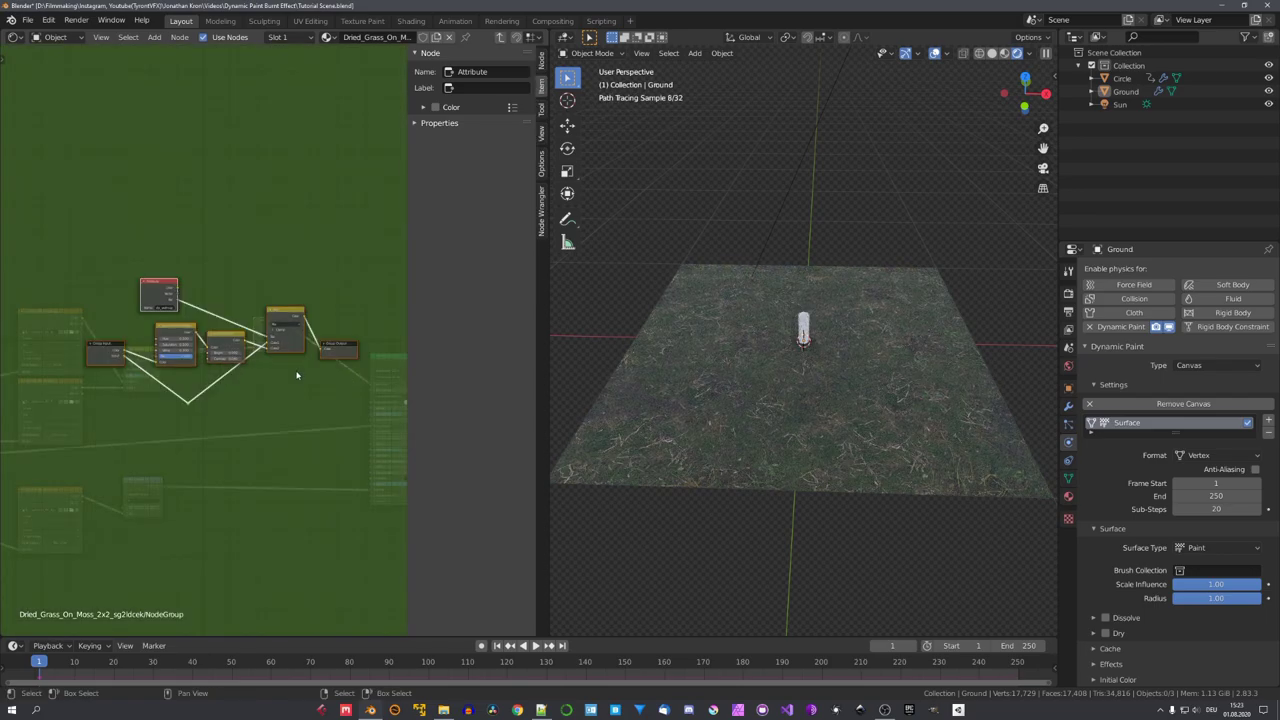
key("Tab")
scroll(200, 345, "up", 3)
key("g")
left_click(264, 335)
scroll(242, 384, "up", 2)
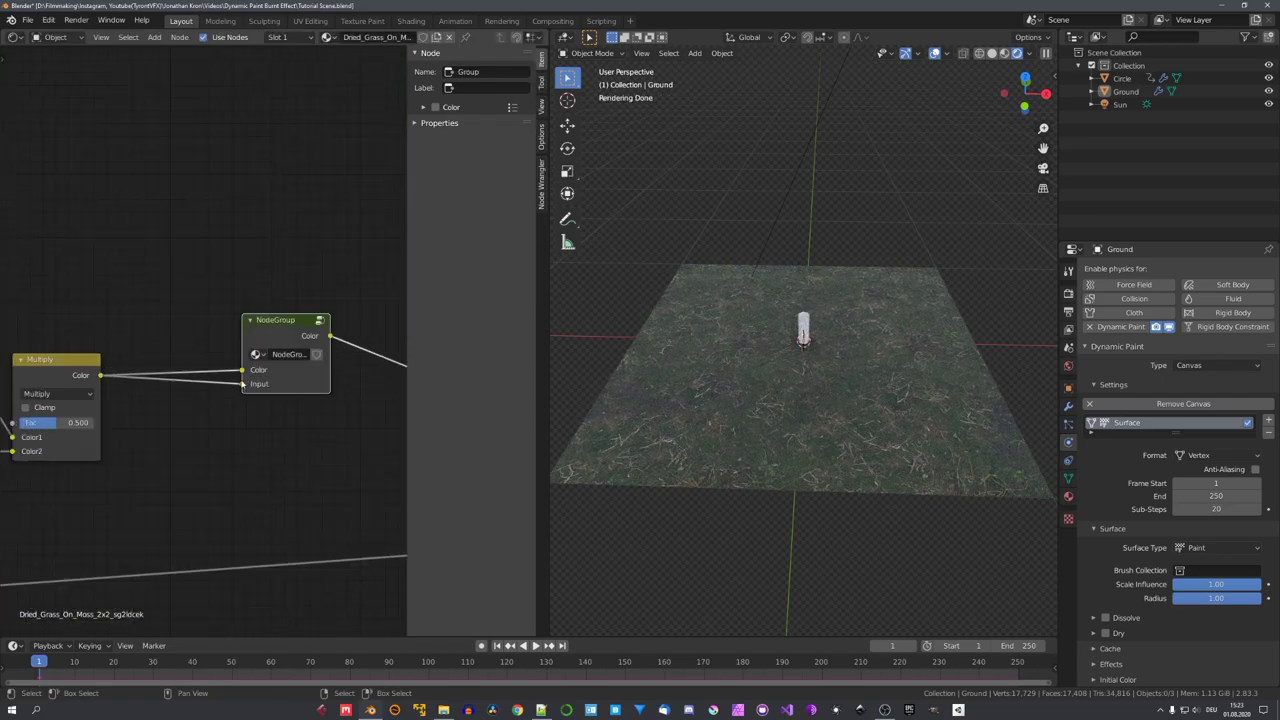
Step: Inside the group, link the Group Input's Color to the Reroute node and remove the redundant Input socket
key("Tab")
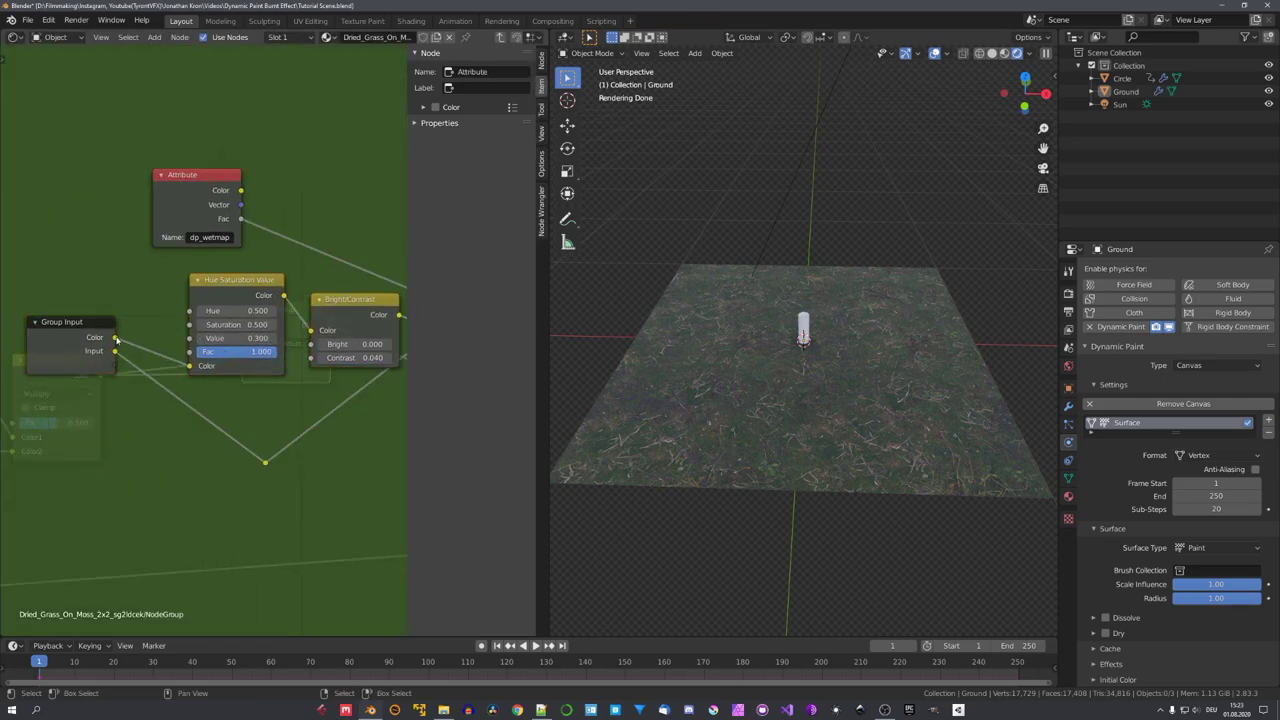
left_click_drag(116, 338, 150, 370)
left_click_drag(206, 412, 264, 462)
left_click(440, 102)
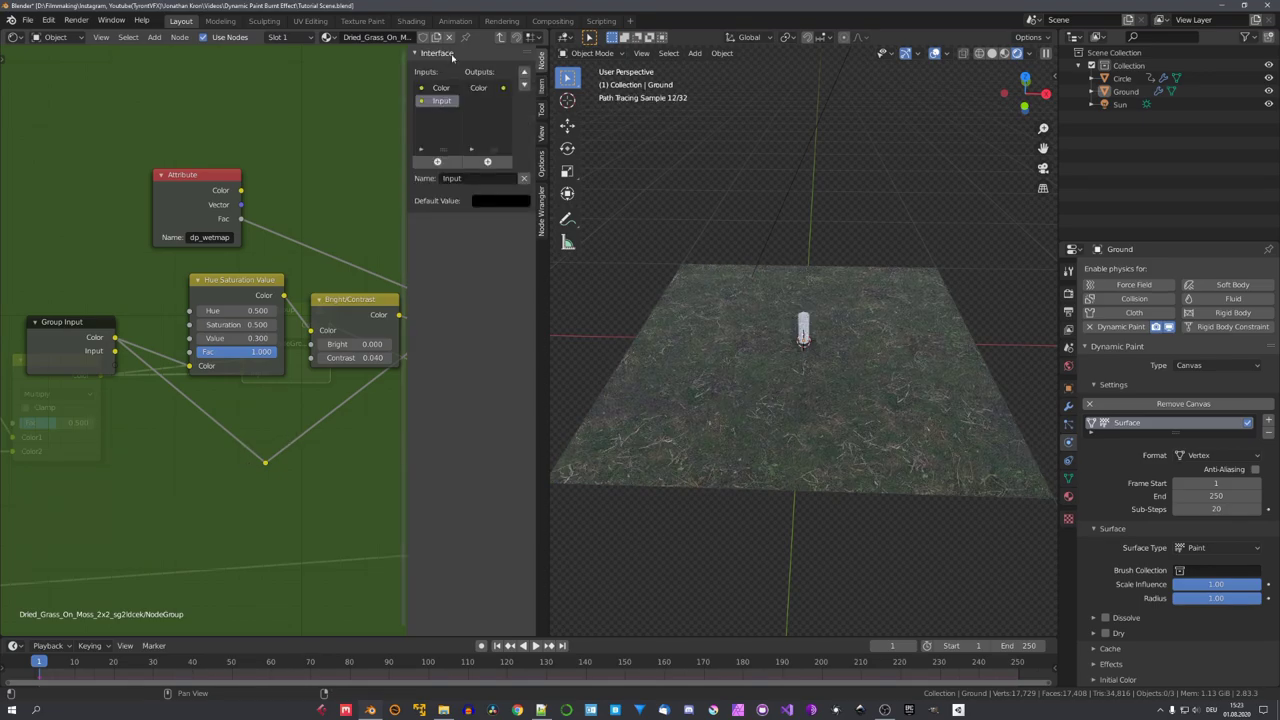
left_click(524, 178)
key("Tab")
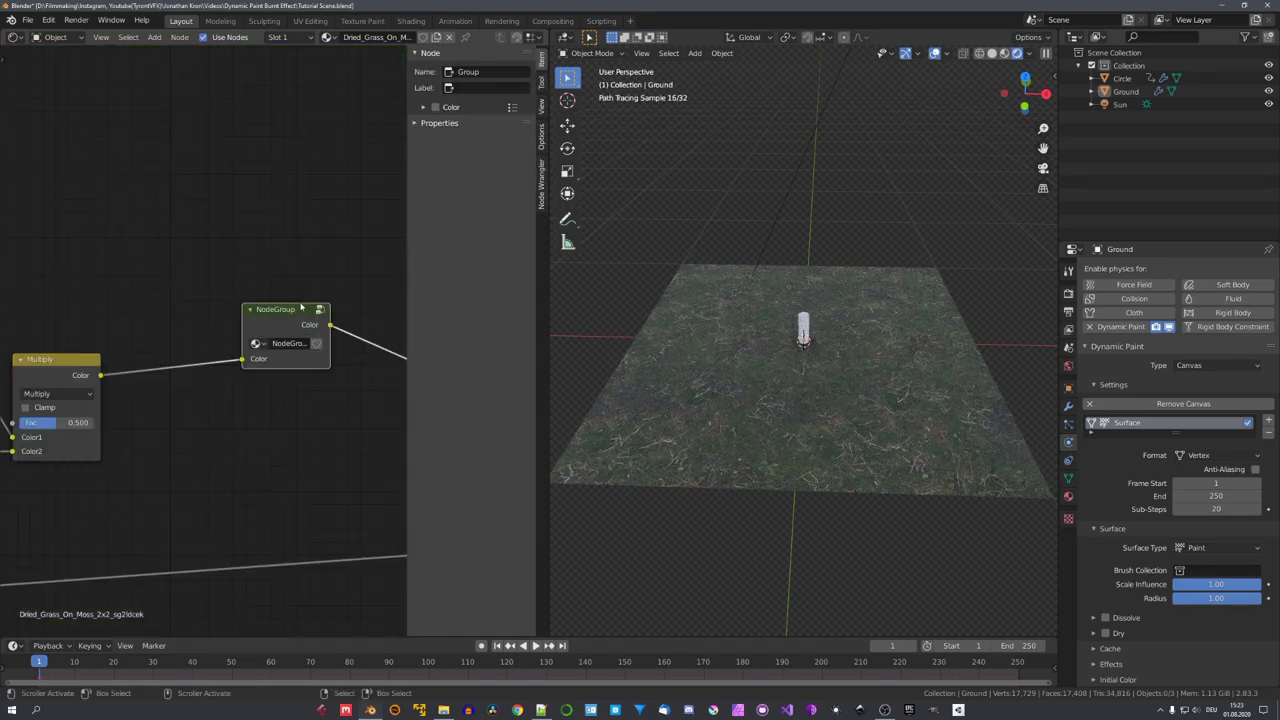
Step: Switch the viewport to solid shading and assign the Ground plane as the Scatter add-on's target
key("z")
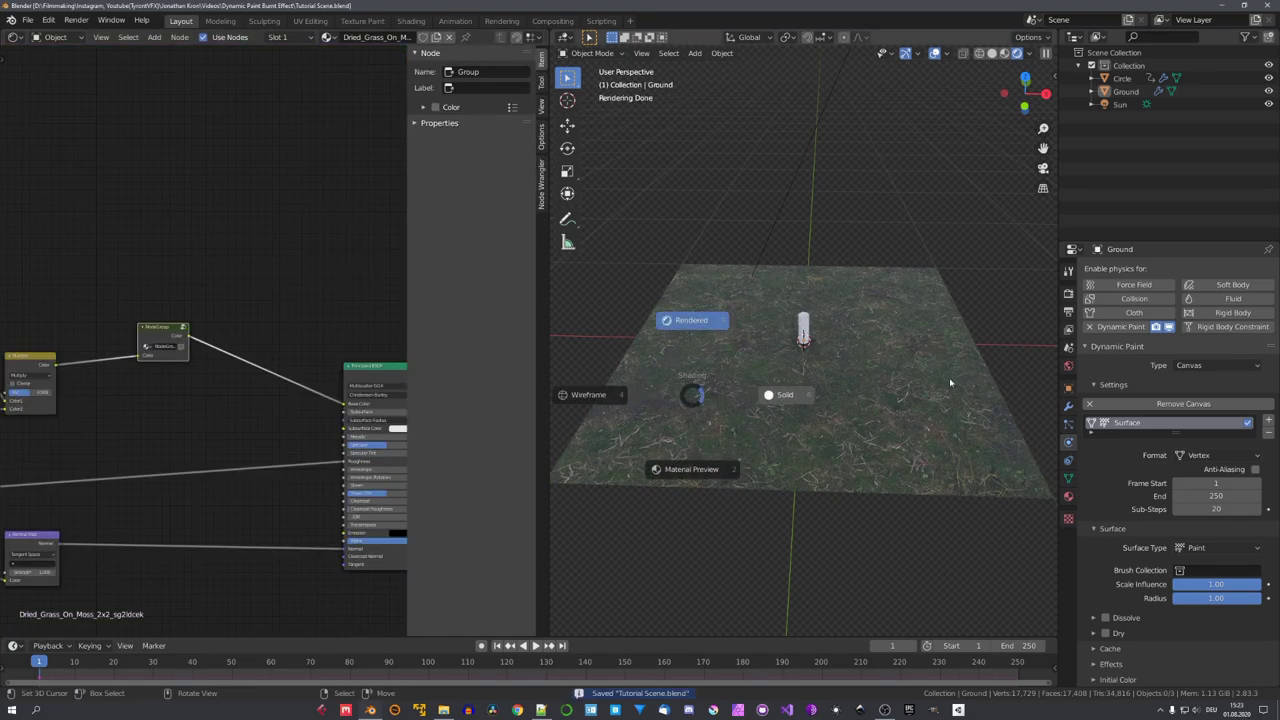
left_click(955, 381)
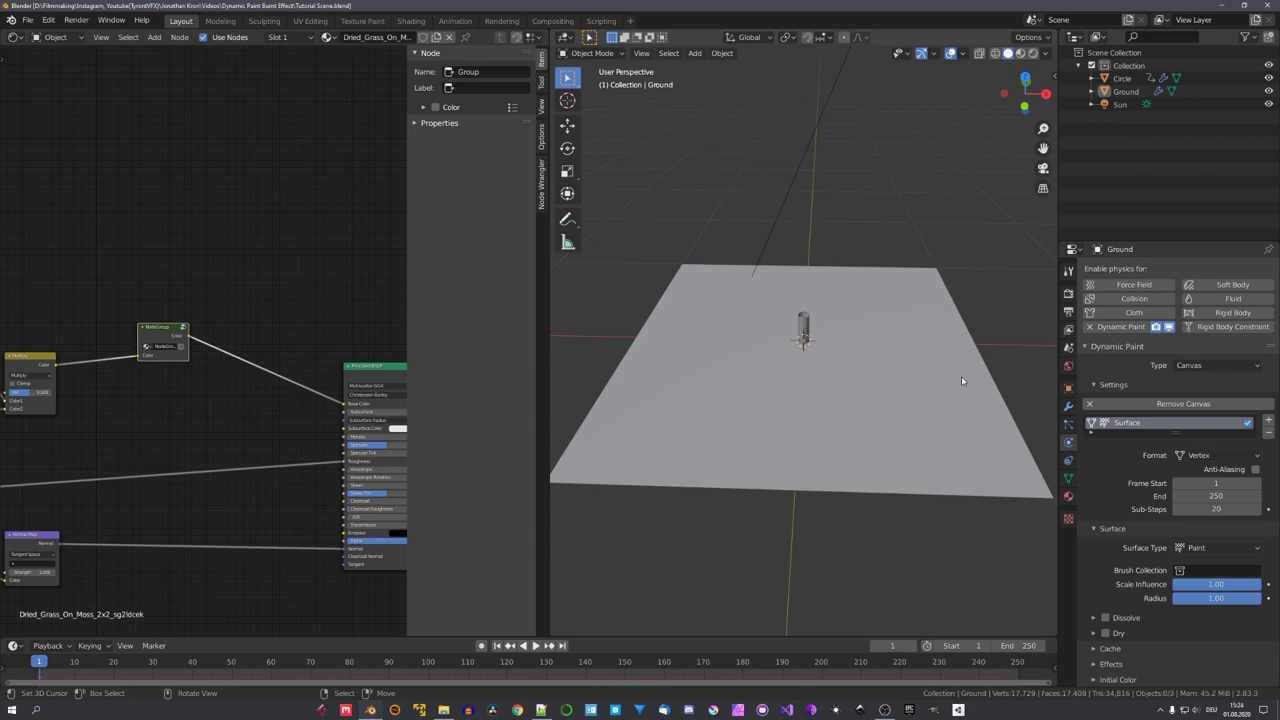
key("n")
left_click(1051, 152)
left_click(868, 298)
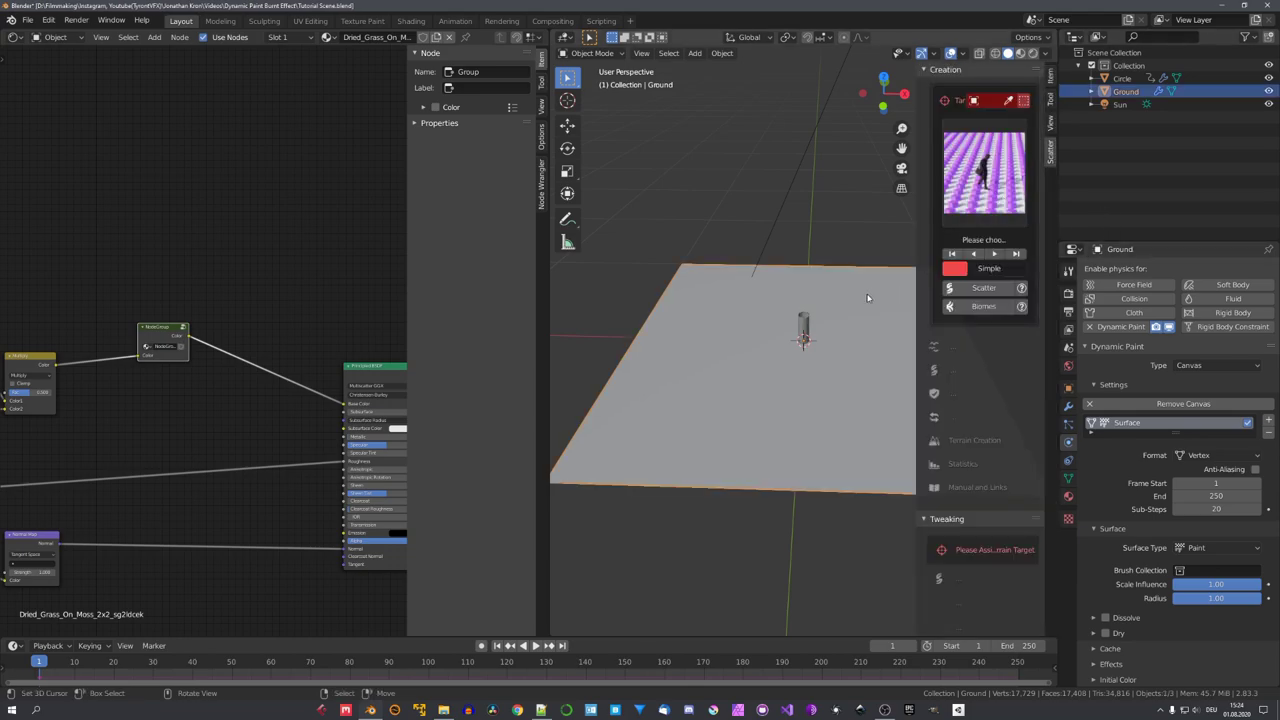
scroll(868, 298, "down", 6)
middle_click_drag(848, 297, 814, 382, "shift")
scroll(806, 308, "up", 4)
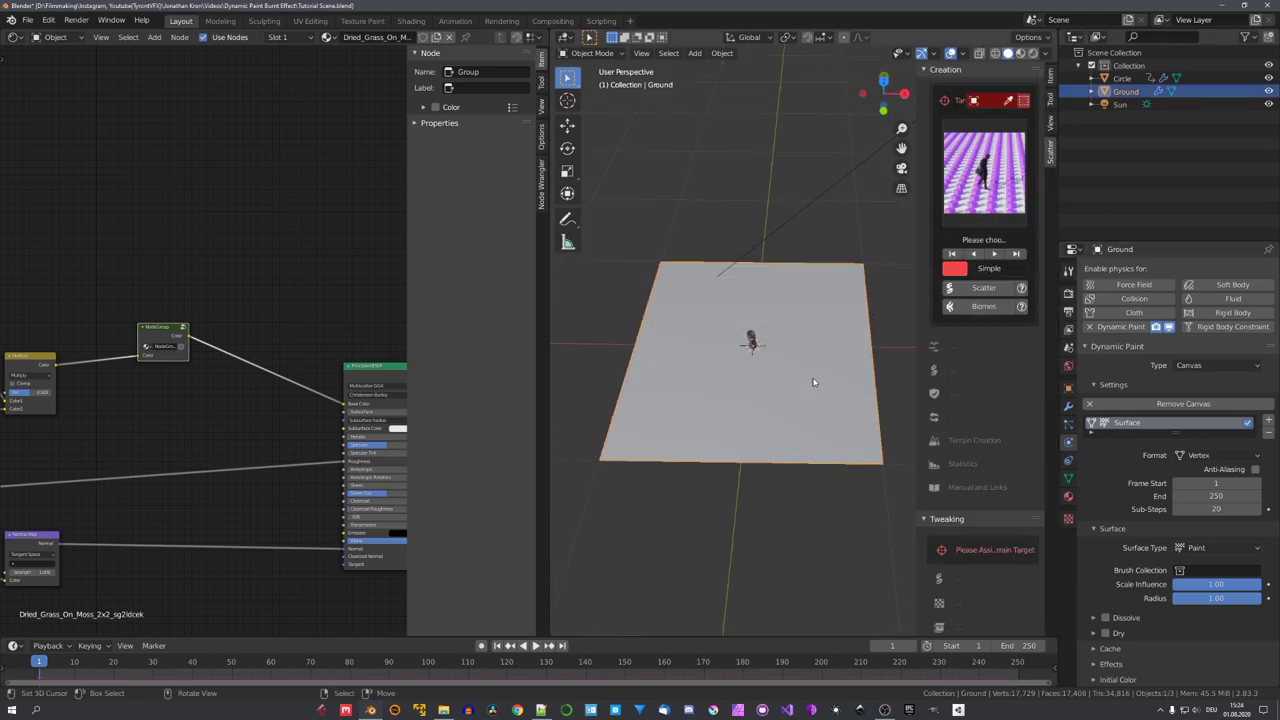
left_click(1023, 101)
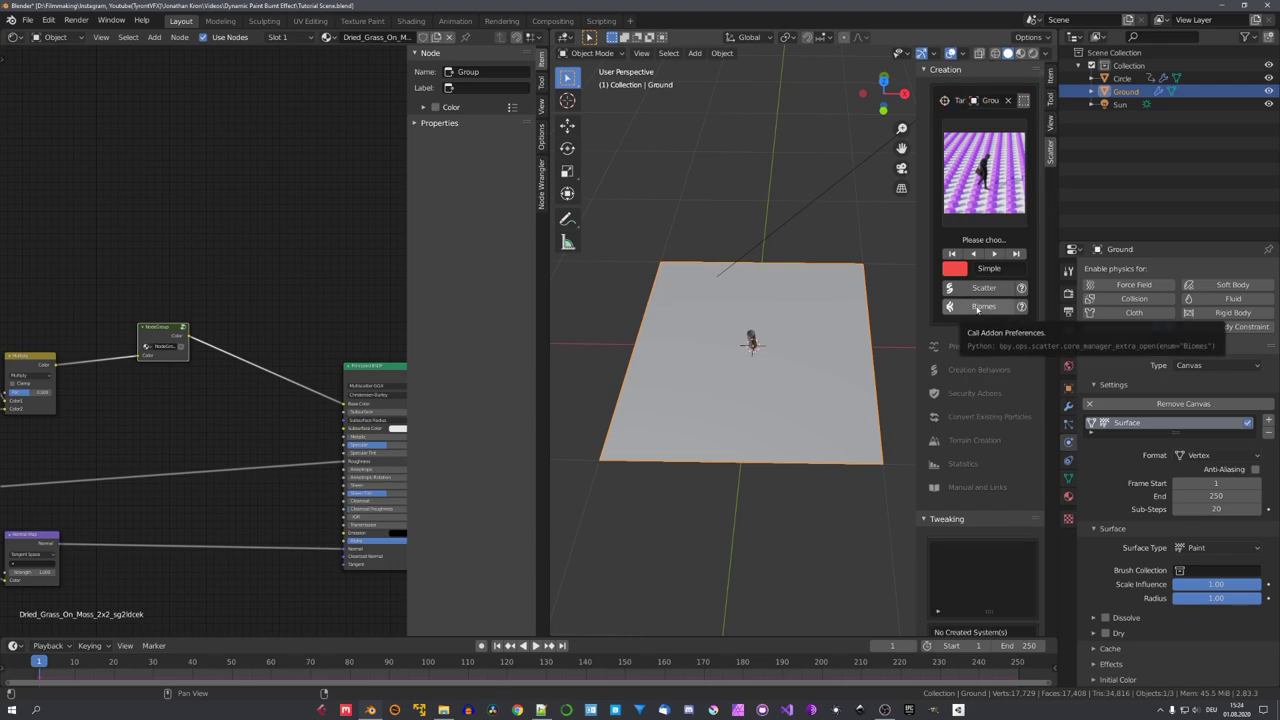
Step: Scatter a grass biome on the ground and remove its Grass Pattern particle system, keeping only Grass Small
left_click(980, 306)
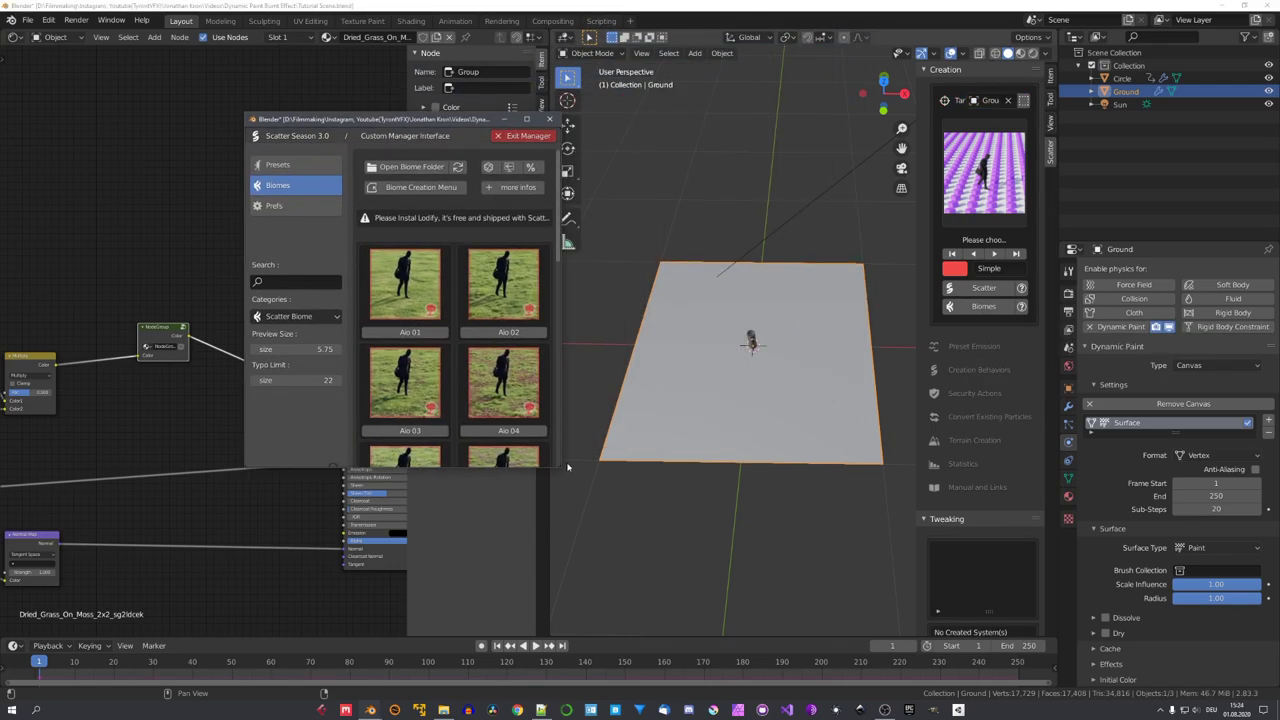
left_click_drag(561, 470, 633, 591)
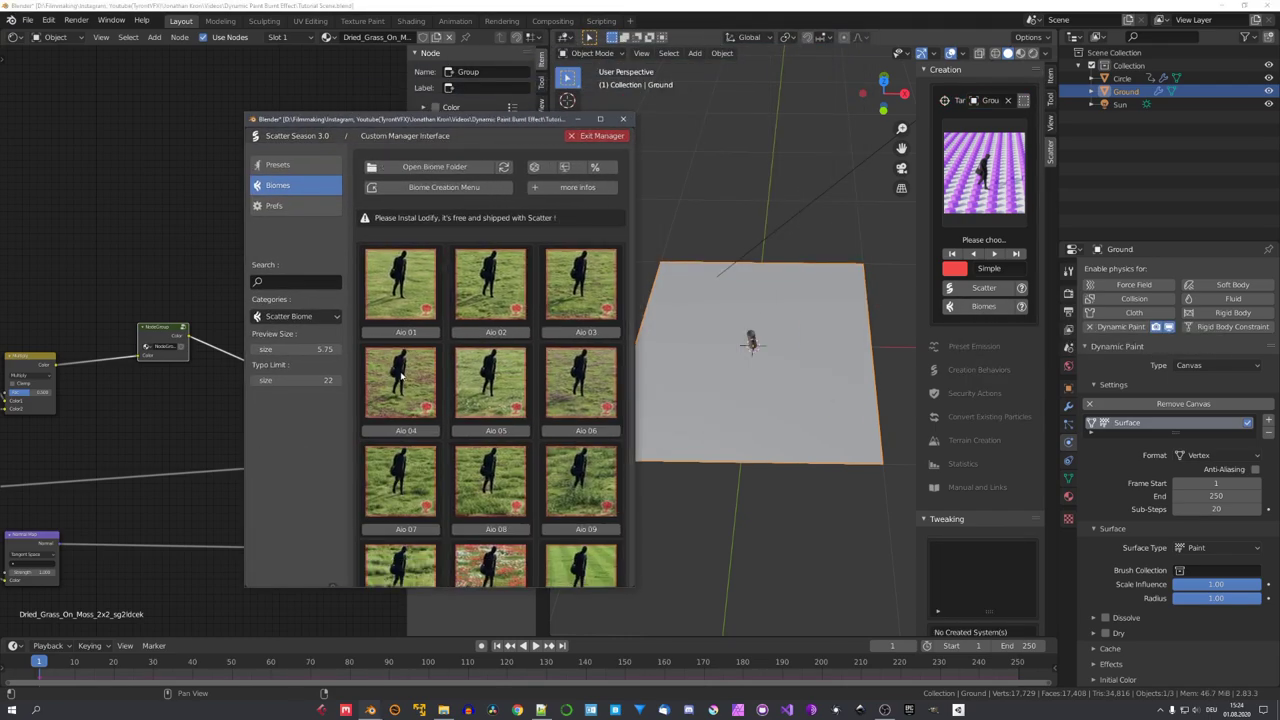
left_click(415, 336)
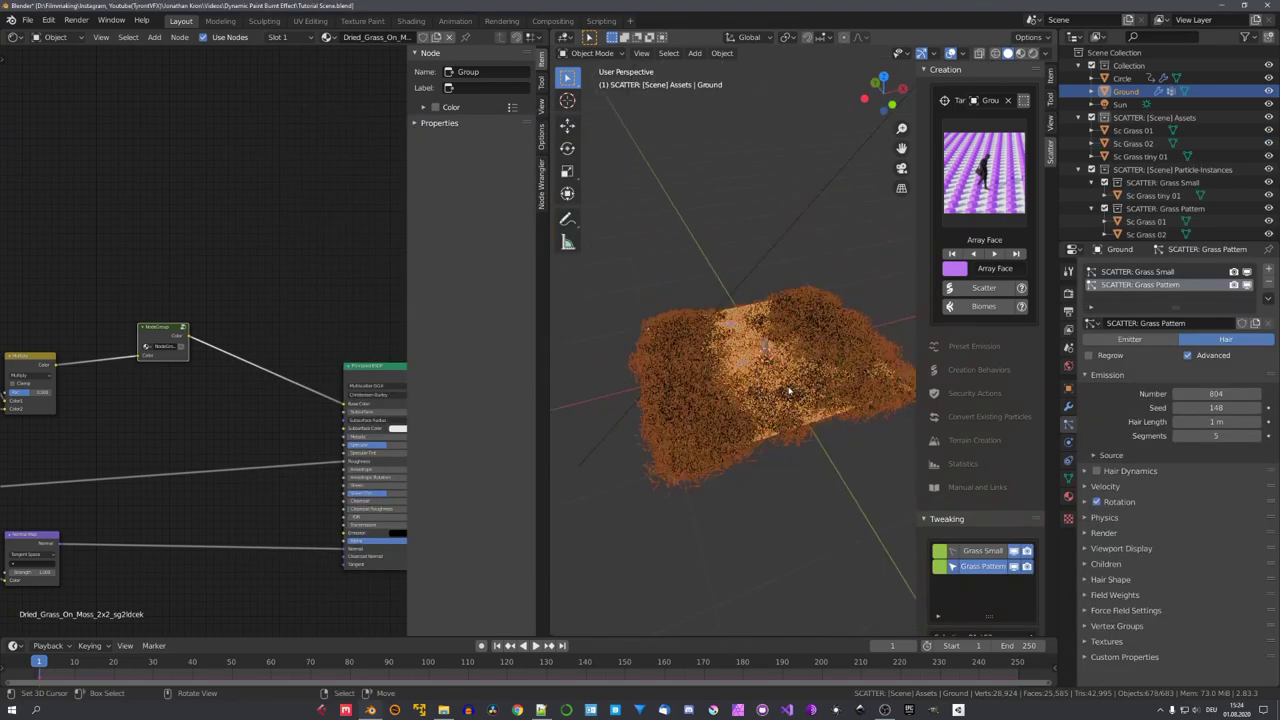
left_click(1235, 285)
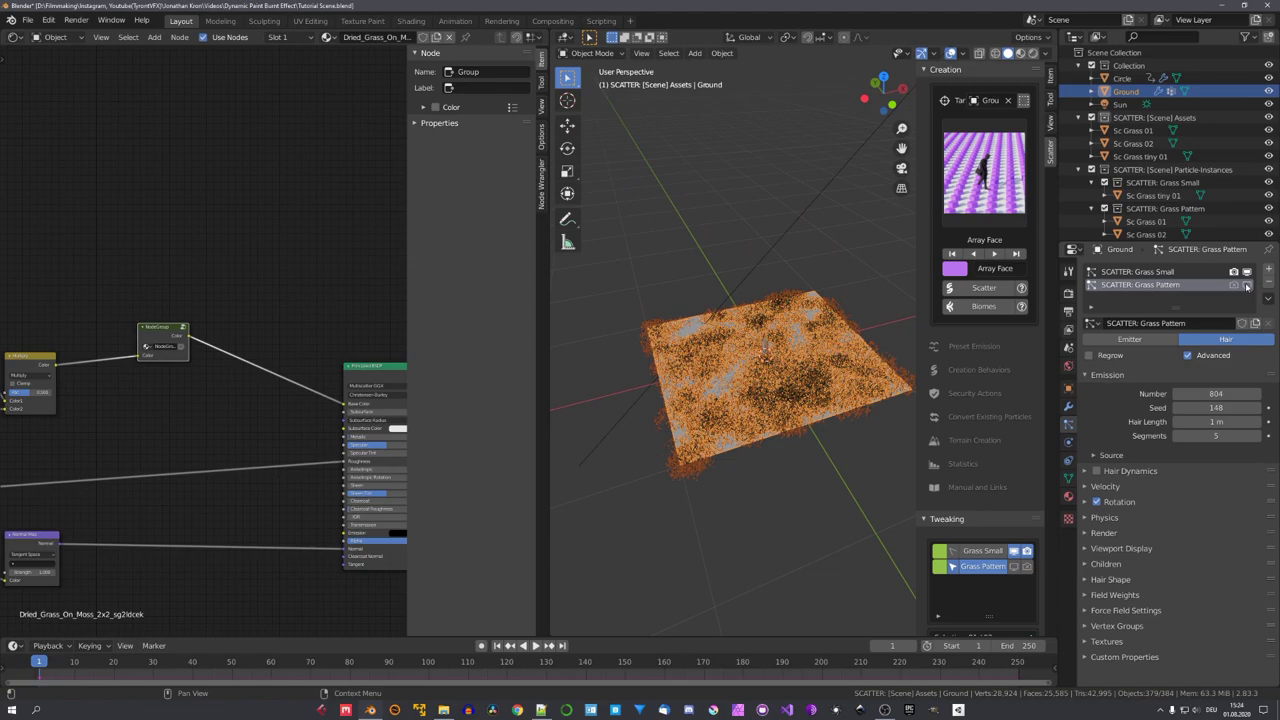
left_click(1266, 285)
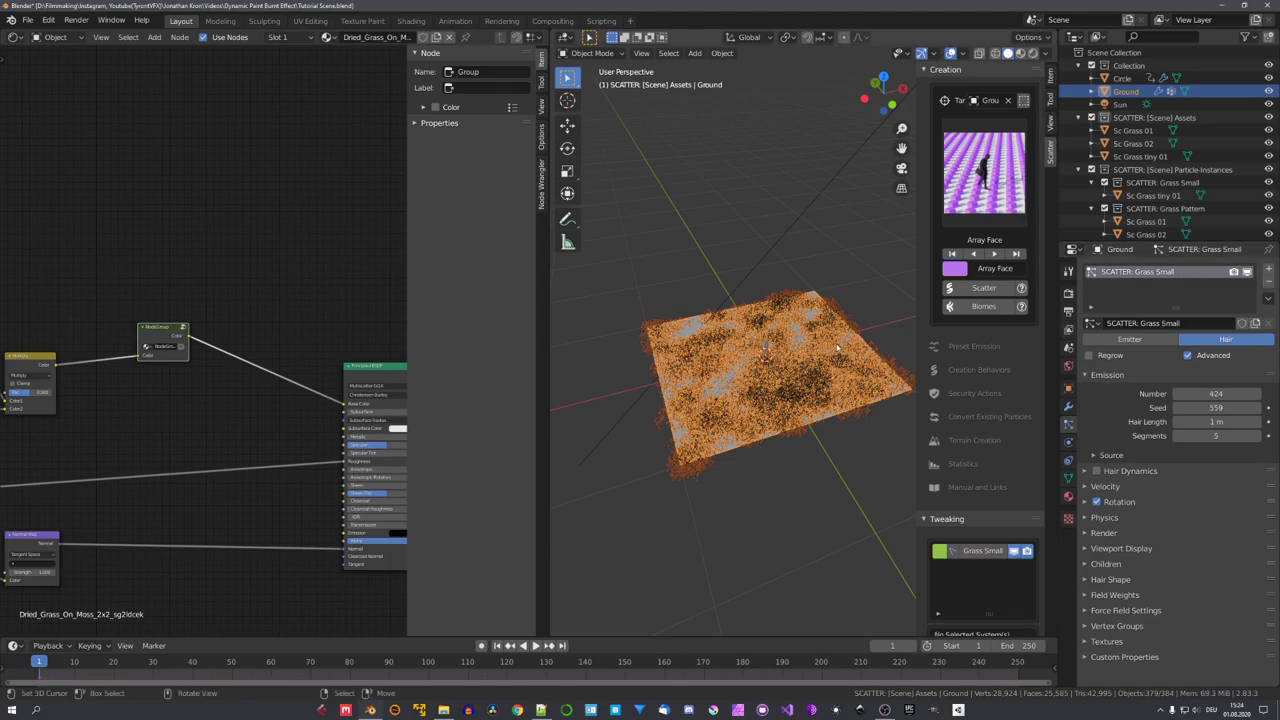
Step: Play the animation in rendered shading and inspect how the ring passes over the scattered grass
key("n")
key("z")
left_click(812, 377)
key("space")
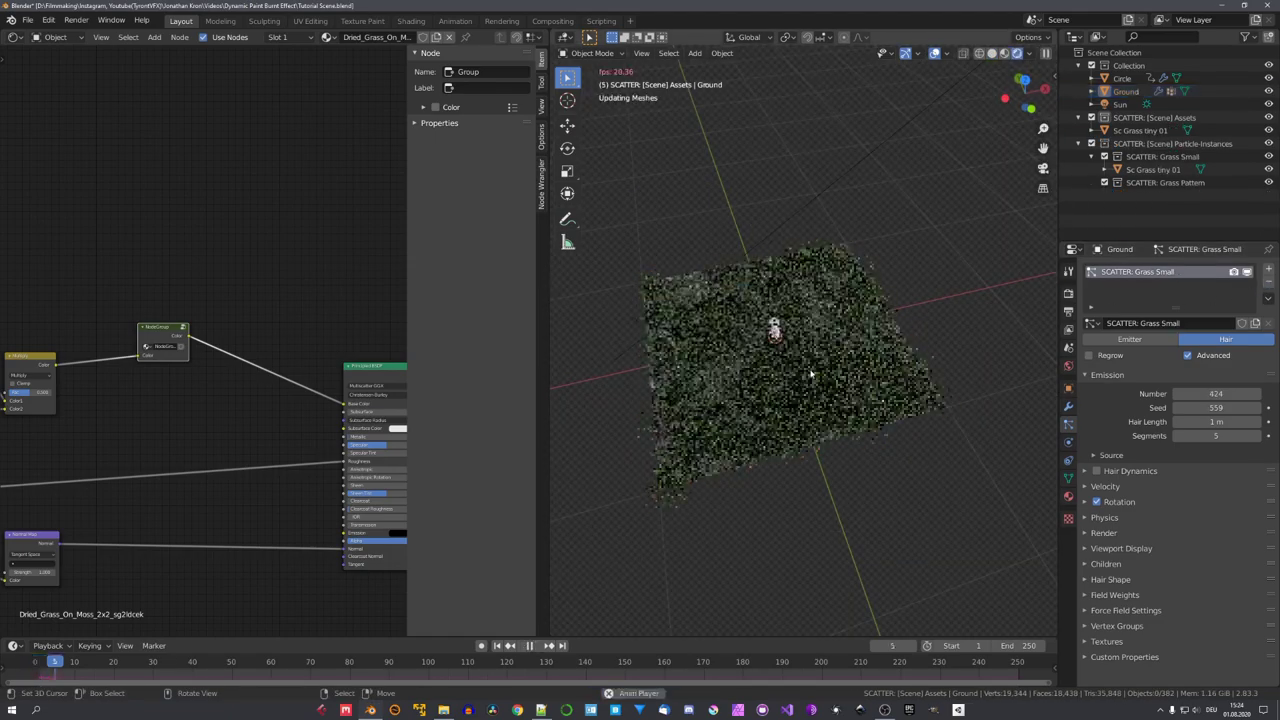
scroll(792, 370, "up", 3)
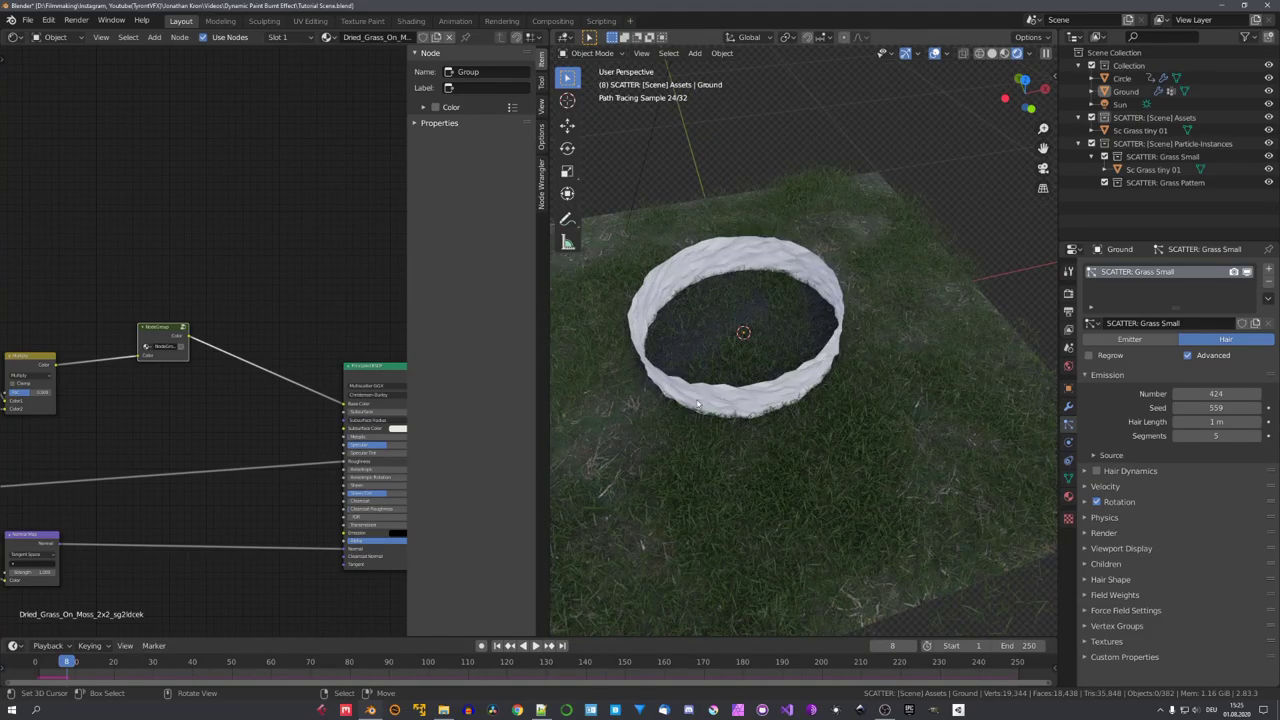
scroll(792, 374, "down", 6)
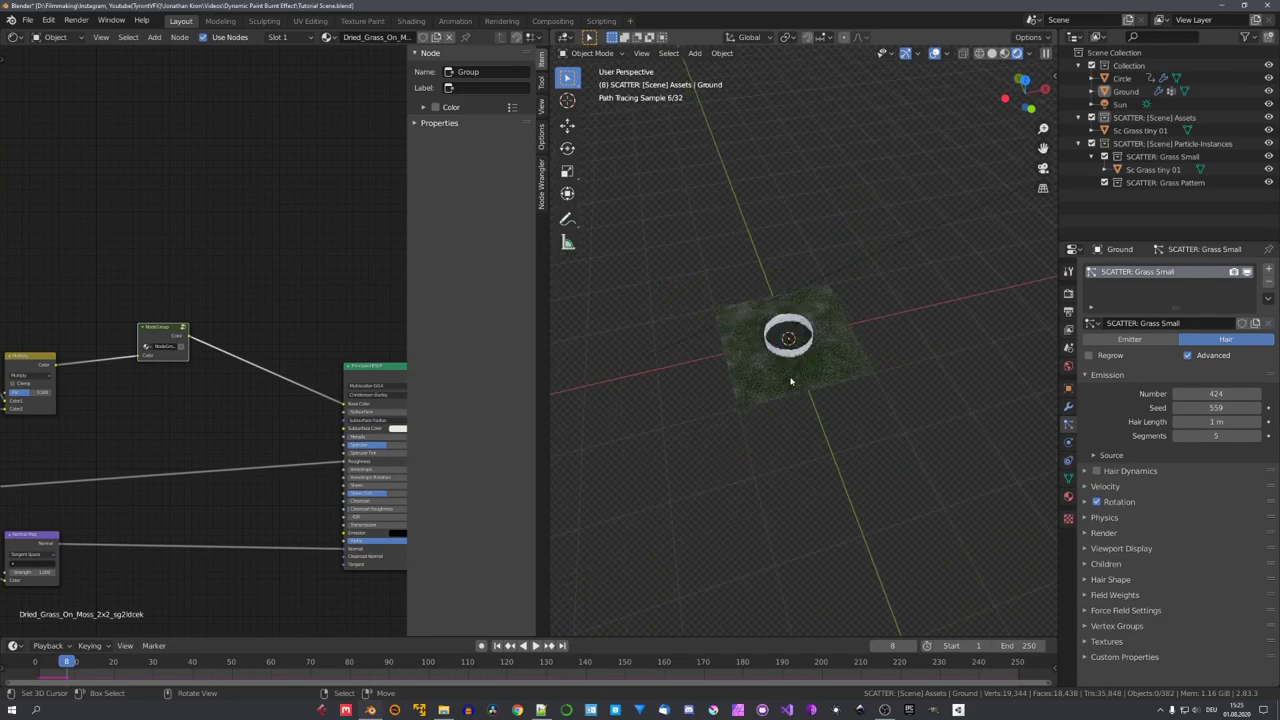
Step: In solid shading, select and frame the Sc Grass tiny 01 asset and add a Dynamic Paint canvas to it
key("z")
left_click(926, 410)
middle_click_drag(926, 410, 831, 381)
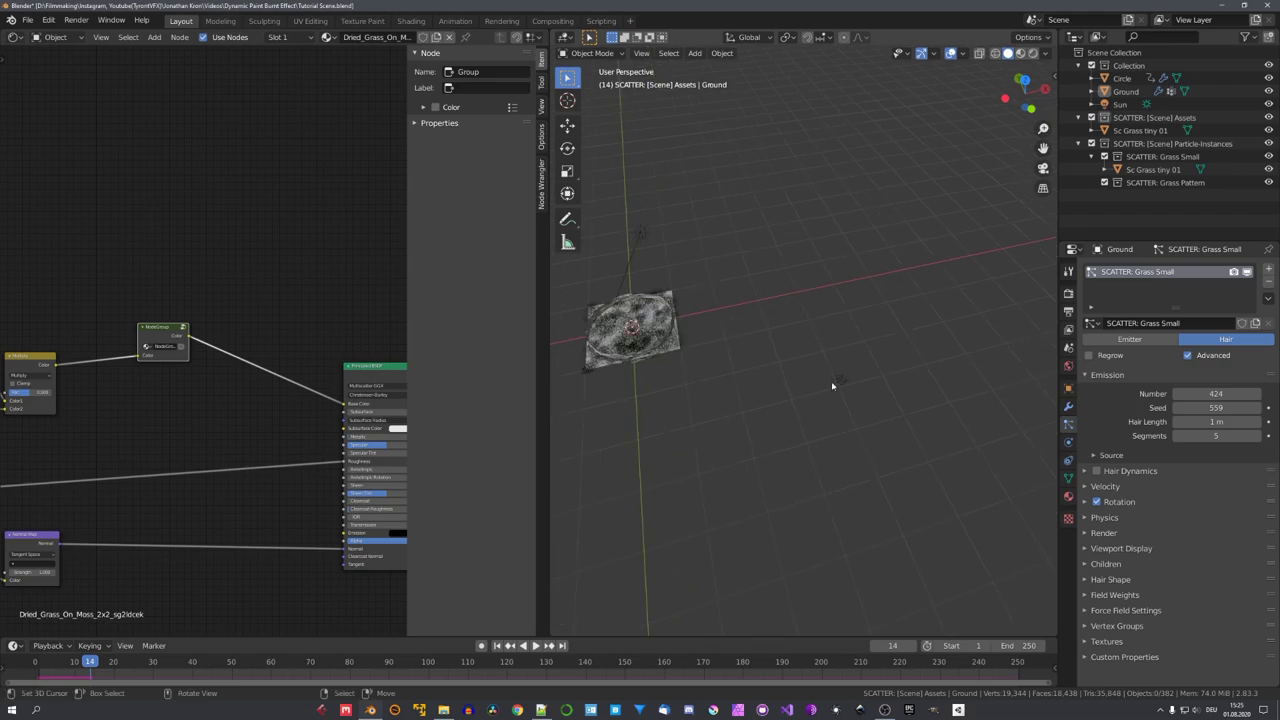
left_click(840, 382)
key("KP_Decimal")
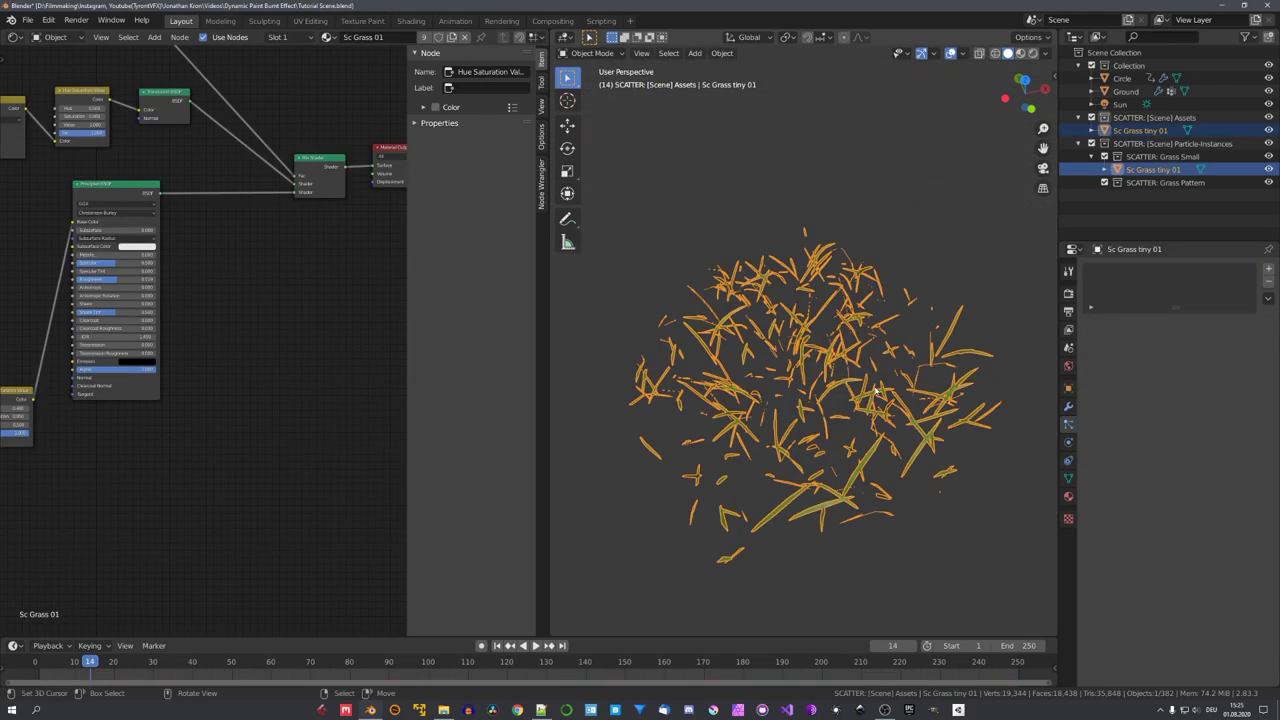
left_click(1068, 442)
left_click(1122, 327)
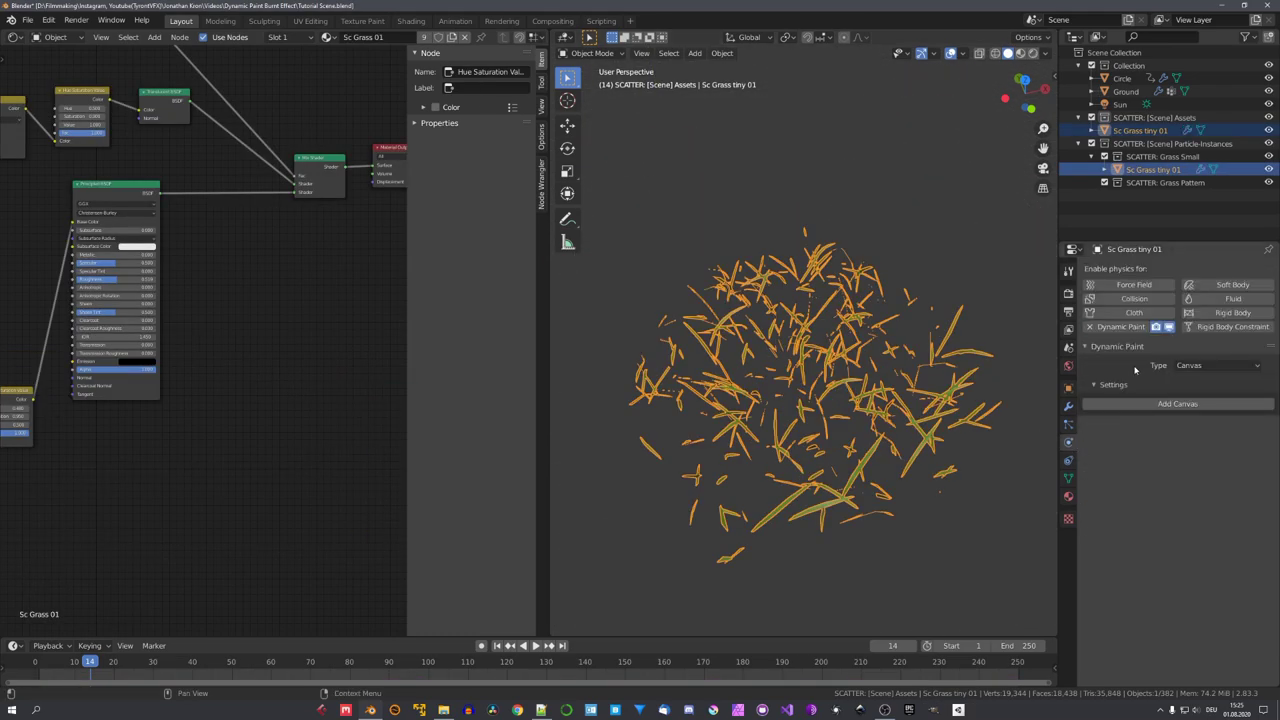
left_click(1180, 404)
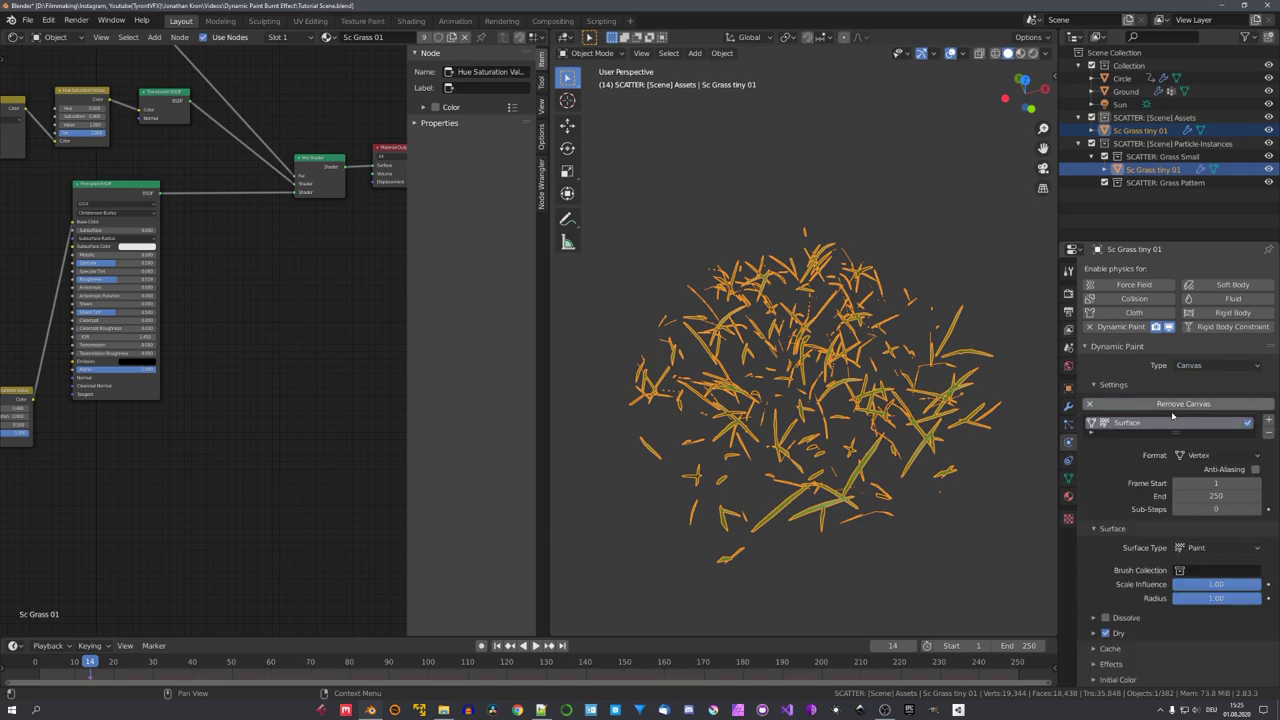
Step: Set the grass canvas surface to 10 sub-steps and disable Dry
scroll(1163, 430, "down", 2)
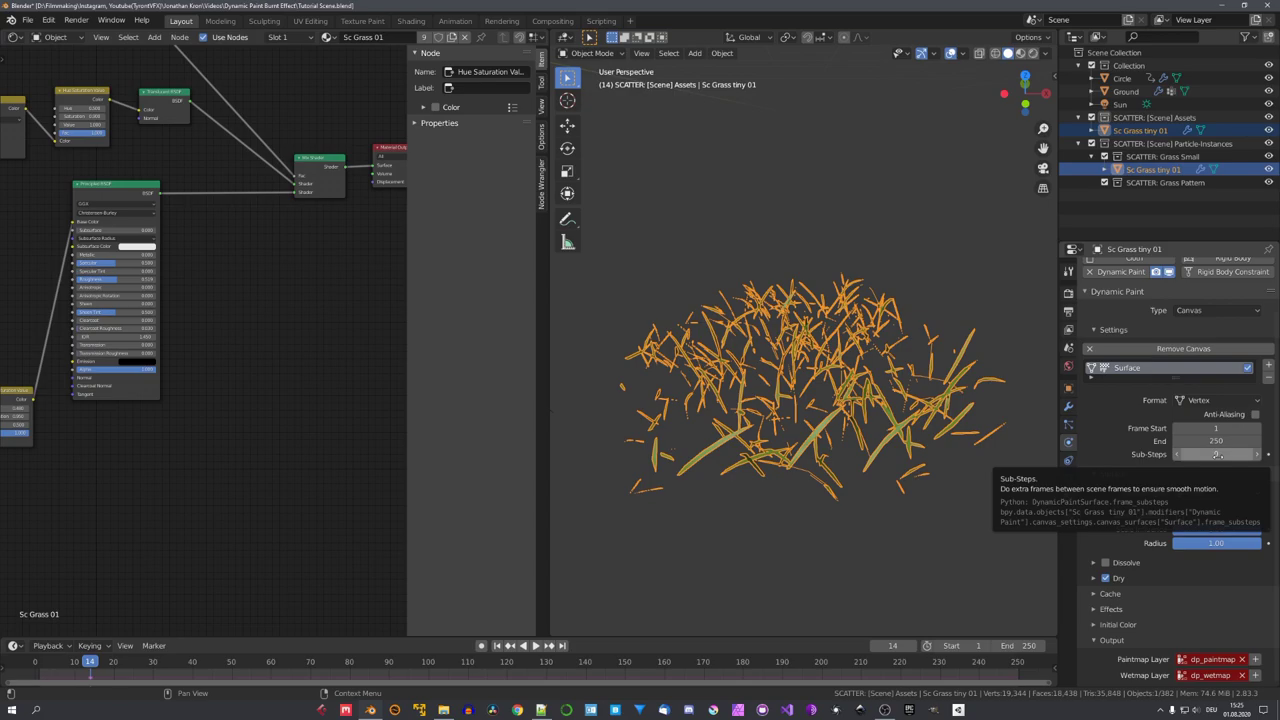
left_click(1217, 455)
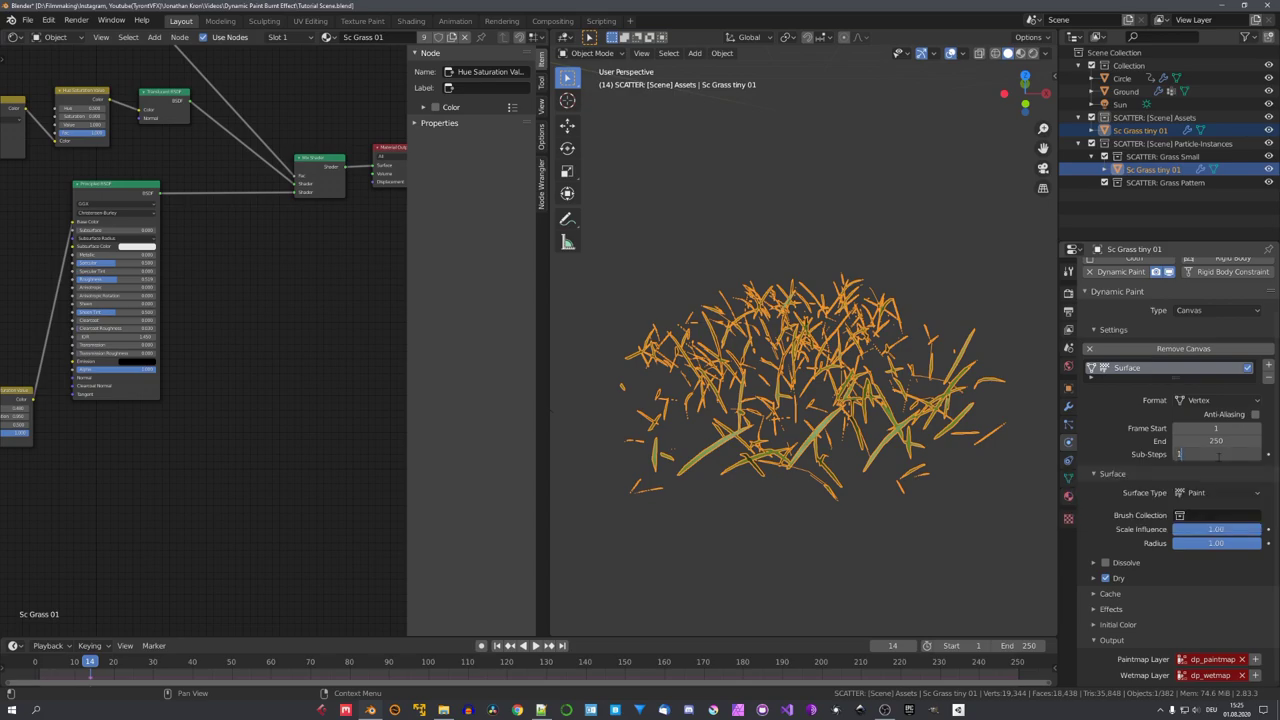
type("10")
key("Return")
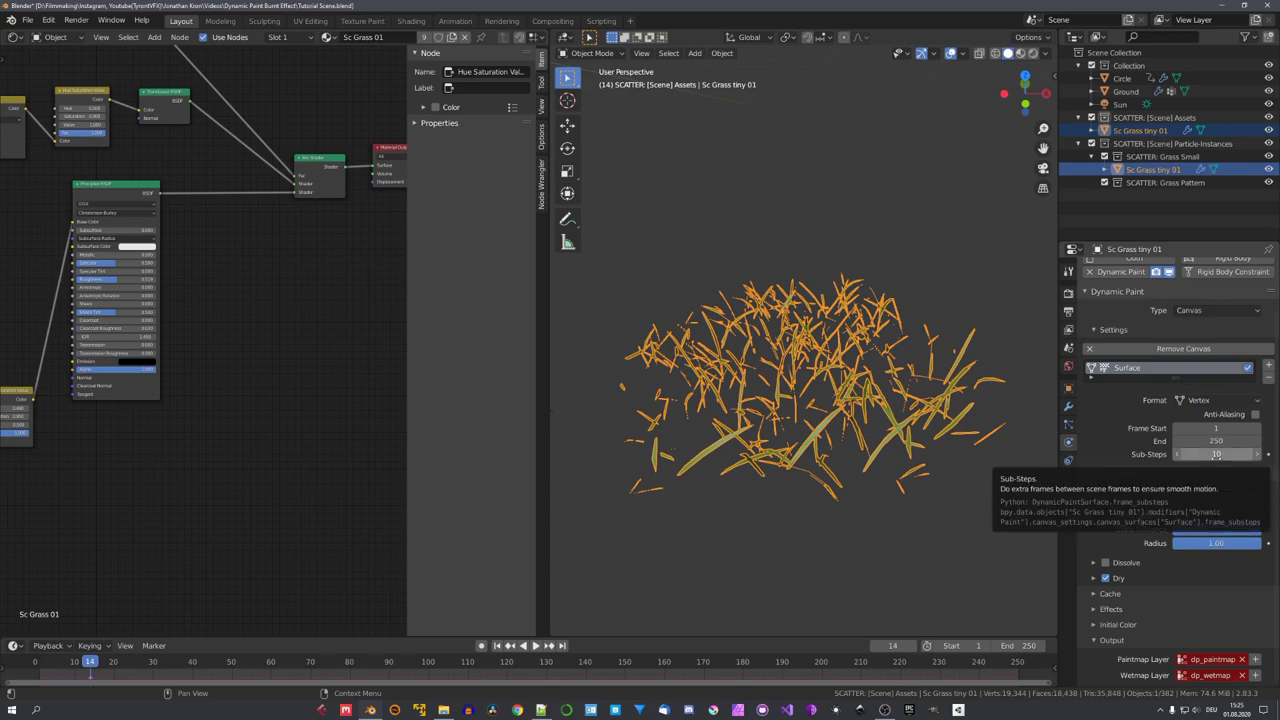
left_click(1108, 578)
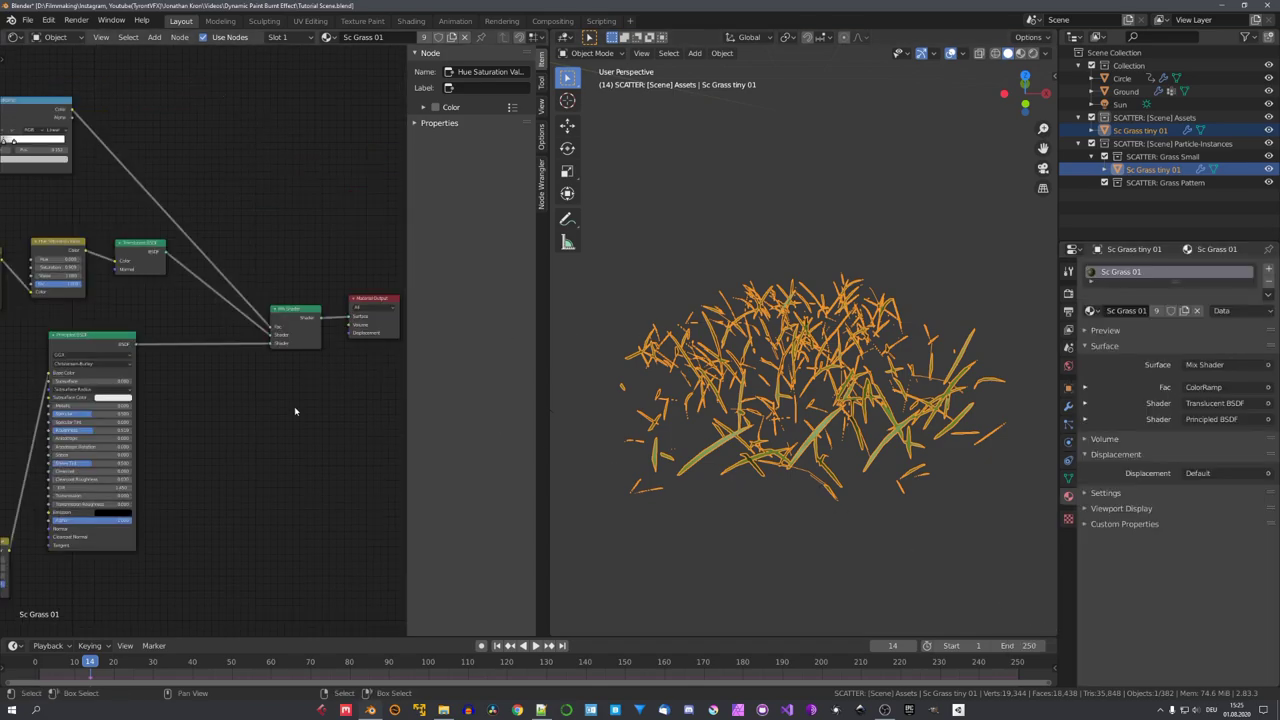
Step: Insert NodeGroup in the Sc Grass 01 material before the Principled BSDF's Base Color, and a duplicate before the Translucent BSDF's Color
middle_click_drag(297, 409, 400, 430)
key("shift+a")
mouse_move(330, 501)
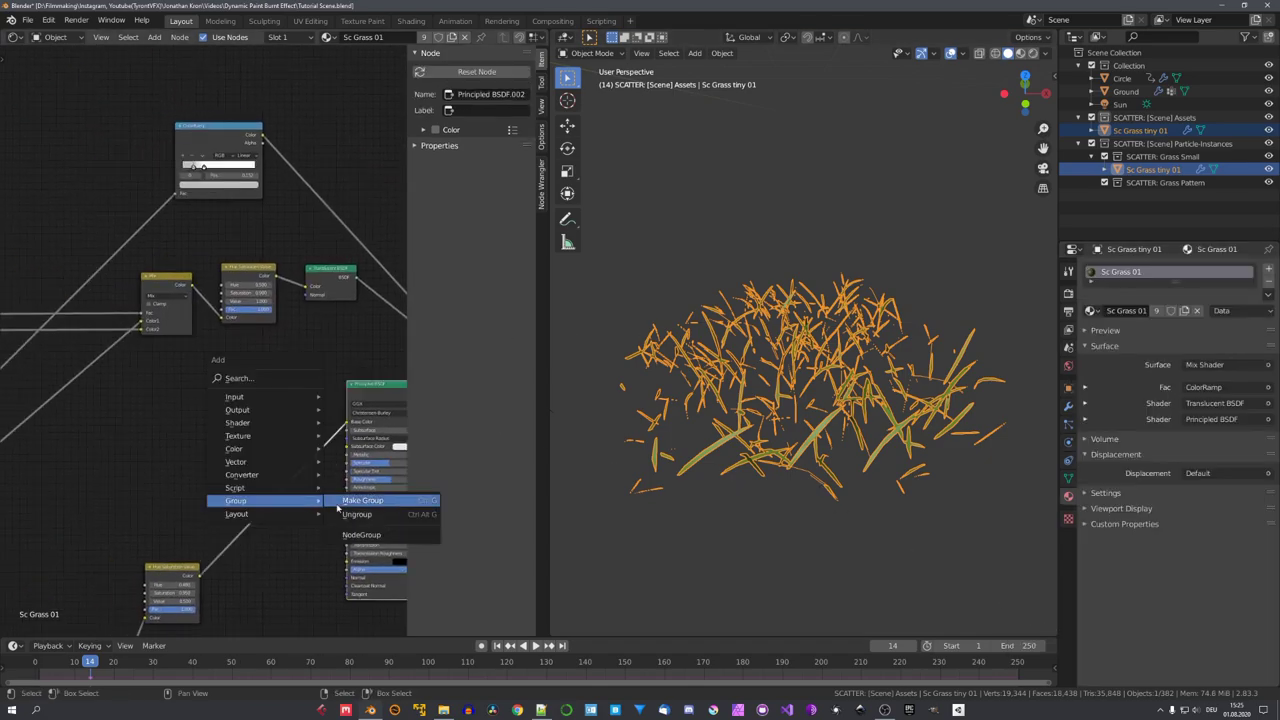
left_click(361, 534)
left_click(274, 505)
key("shift+d")
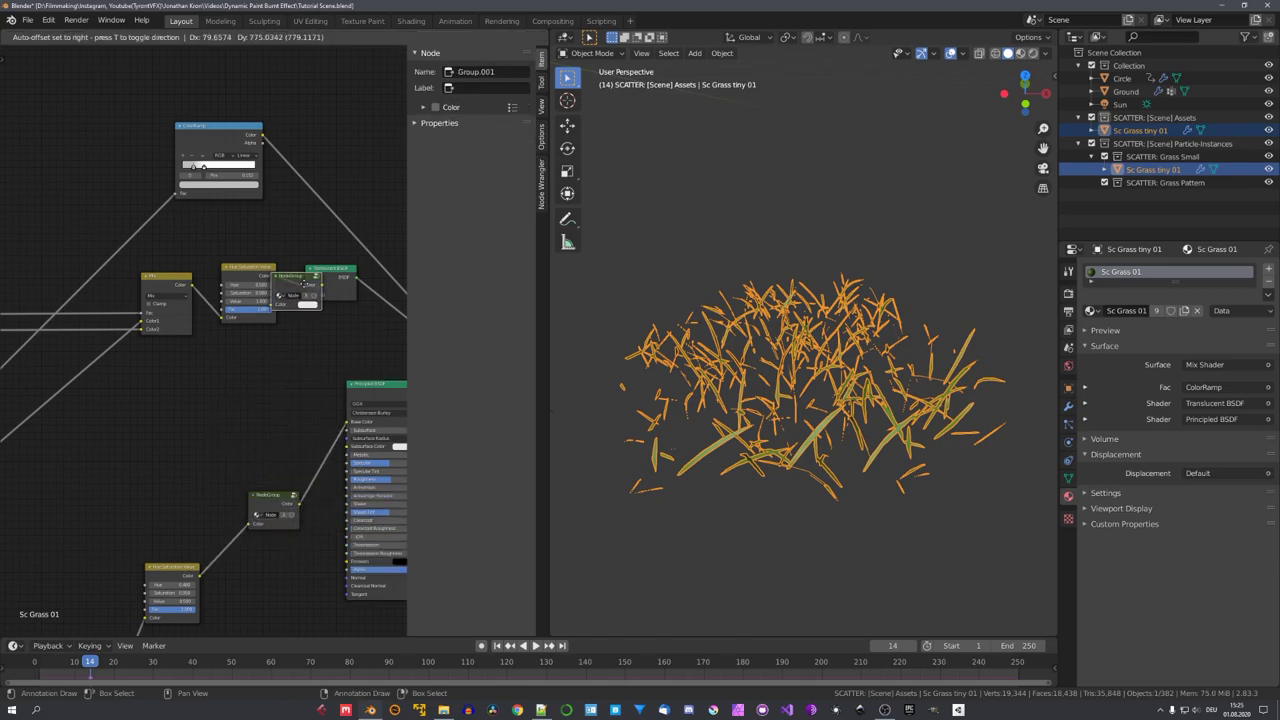
left_click(303, 284)
Step: Open the duplicated NodeGroup to check its wetmap Attribute node, and return to the grass material
key("Tab")
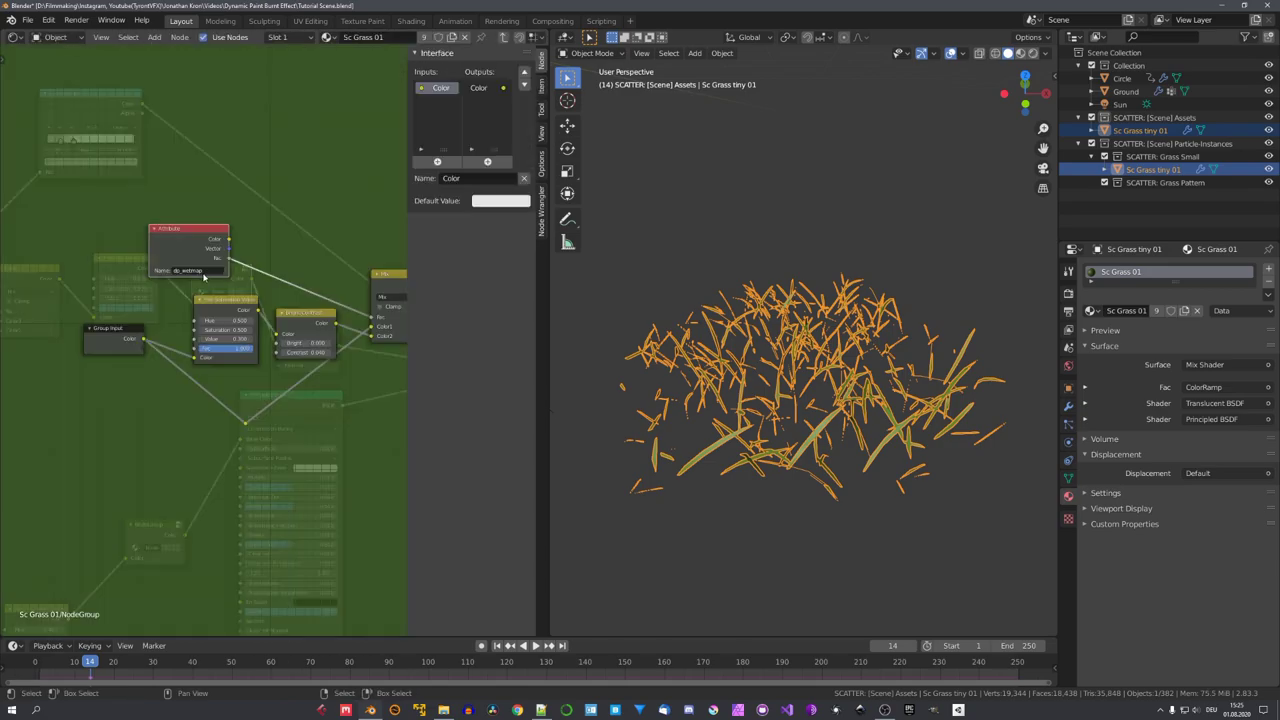
scroll(203, 277, "up", 2)
middle_click_drag(205, 273, 211, 306)
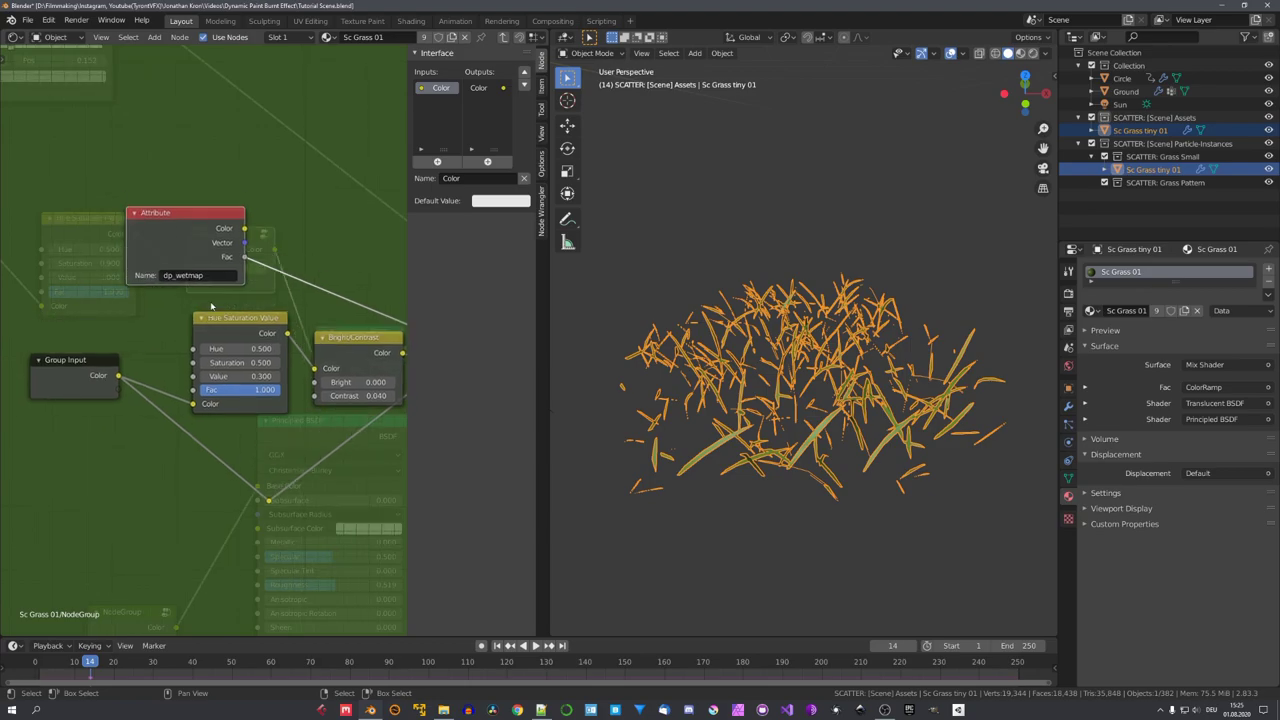
key("Tab")
scroll(210, 330, "down", 4)
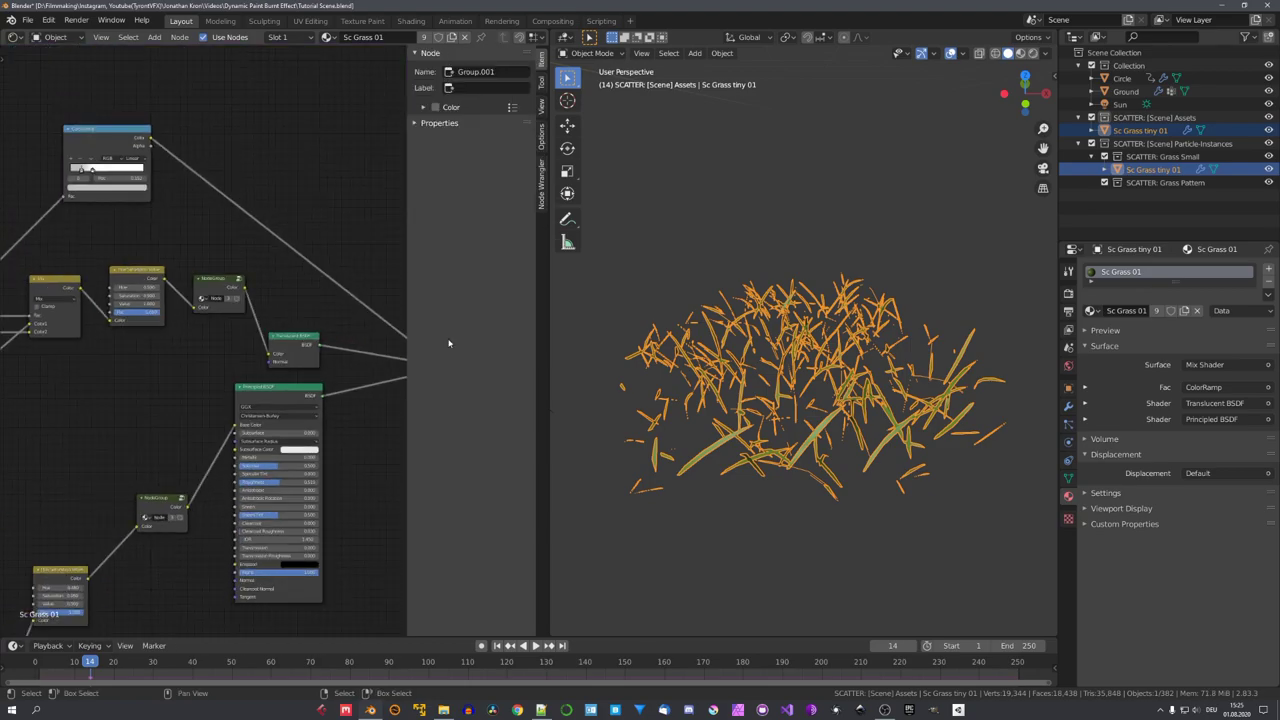
Step: Play the animation to frame 11, check the ring's effect on the grass in rendered shading, and return to solid shading
scroll(753, 358, "down", 8)
scroll(754, 358, "down", 4)
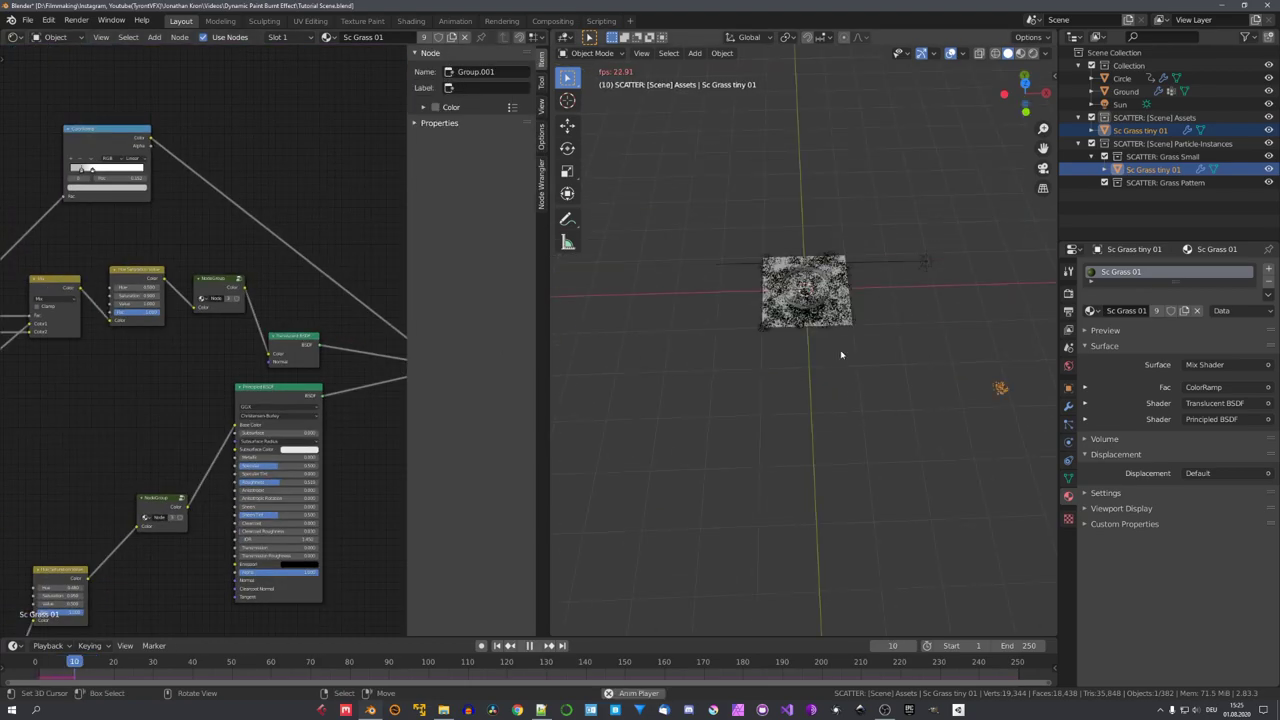
key("space")
scroll(836, 345, "up", 8)
key("z")
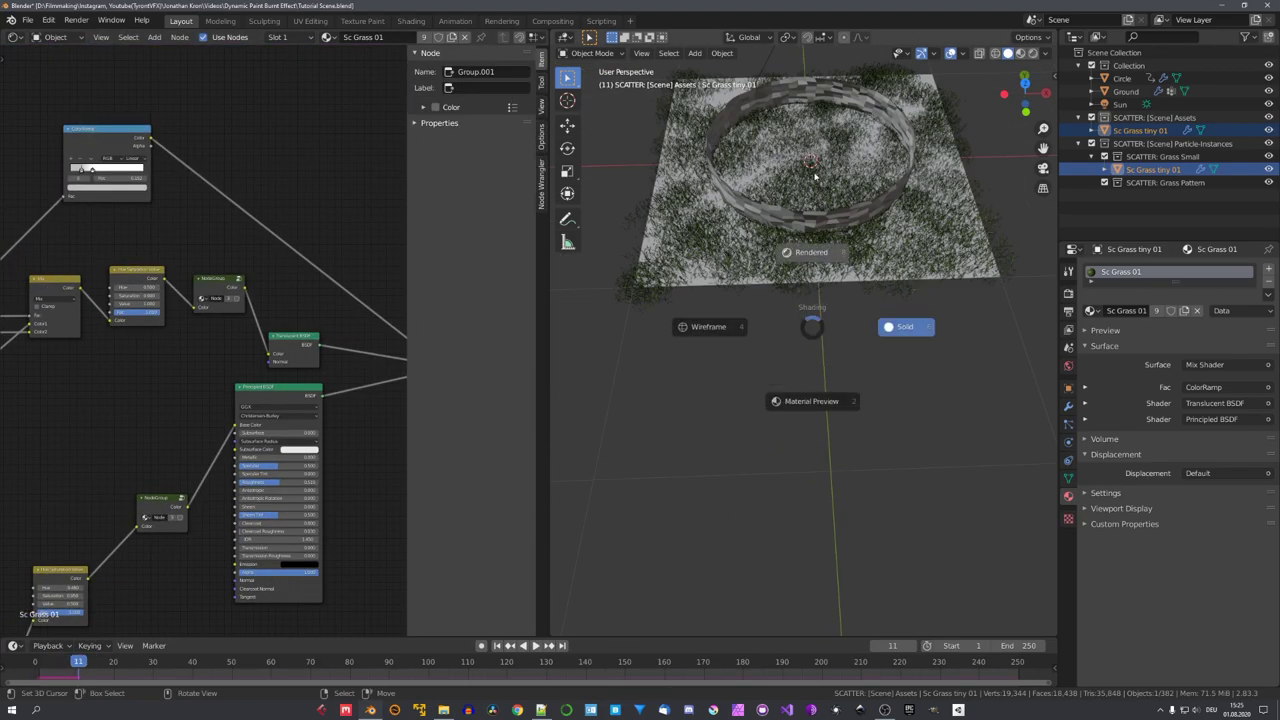
left_click(838, 183)
middle_click_drag(863, 183, 864, 256, "shift")
scroll(863, 257, "up", 2)
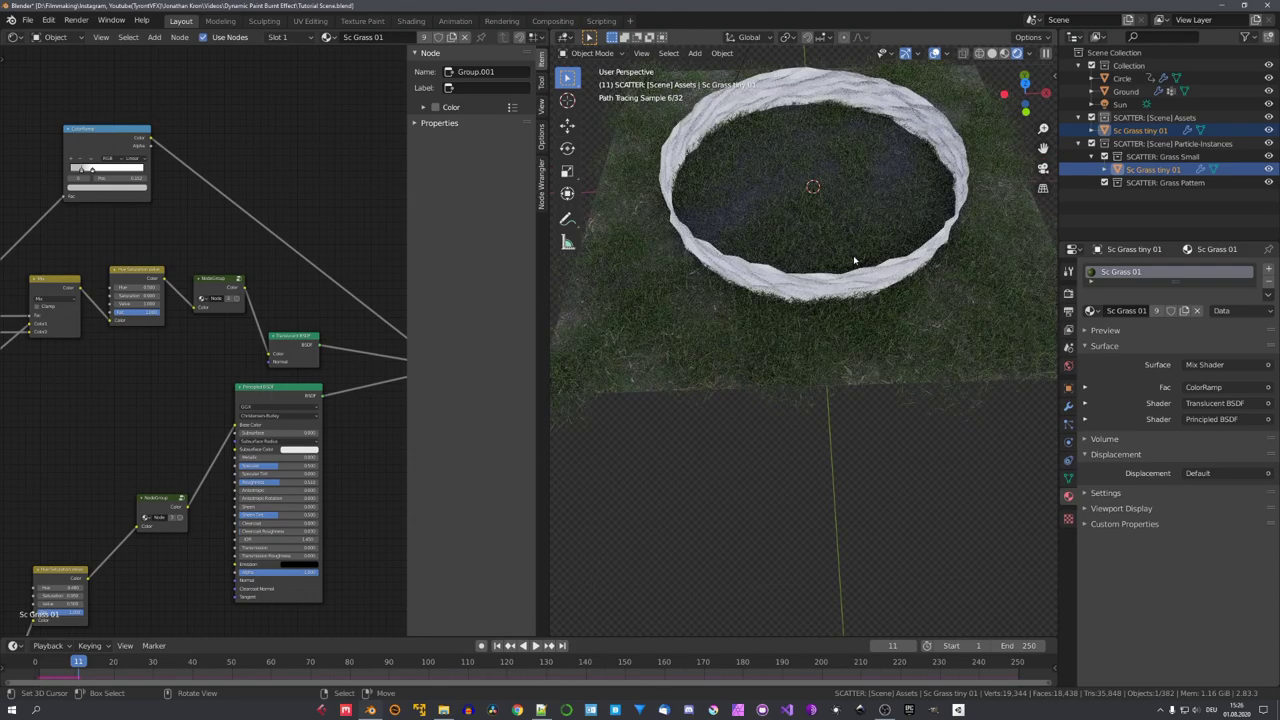
scroll(852, 274, "down", 1)
key("z")
left_click(934, 362)
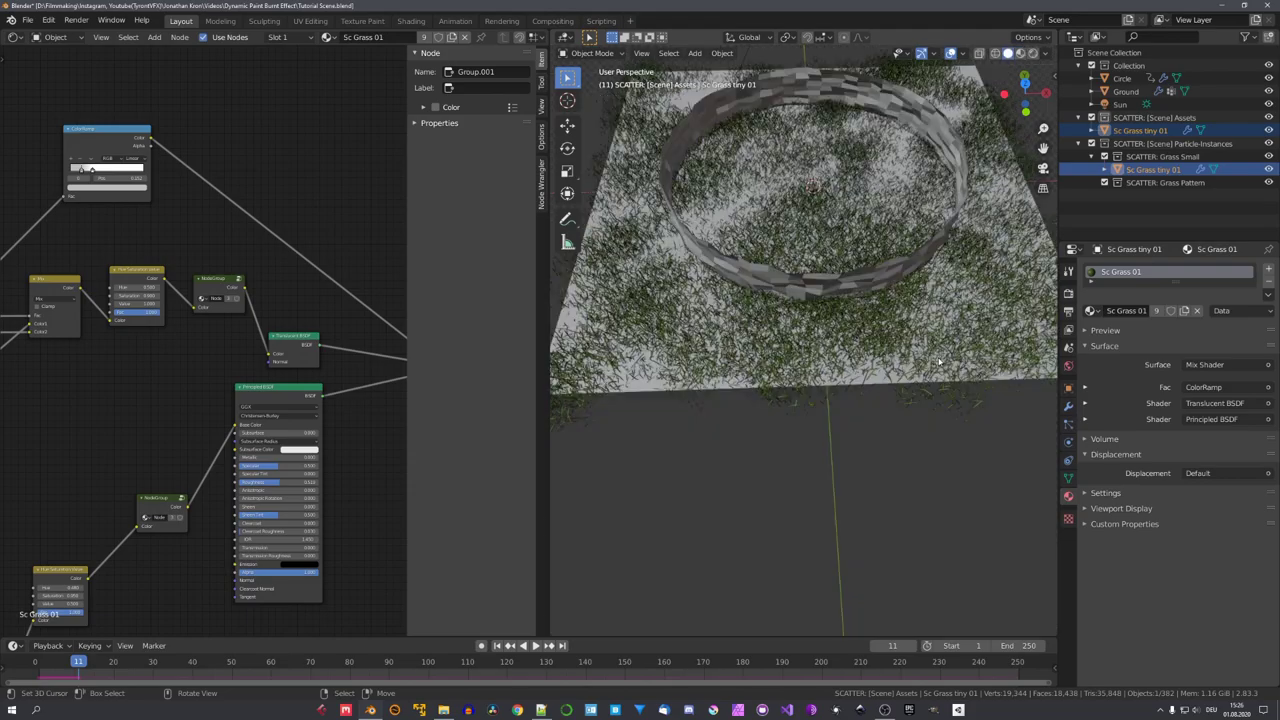
Step: Convert the Ground's SCATTER particle system into individual grass objects and move them to a new collection named Grass
scroll(934, 362, "down", 4)
middle_click_drag(934, 362, 877, 376)
scroll(900, 326, "down", 6)
scroll(868, 405, "up", 6)
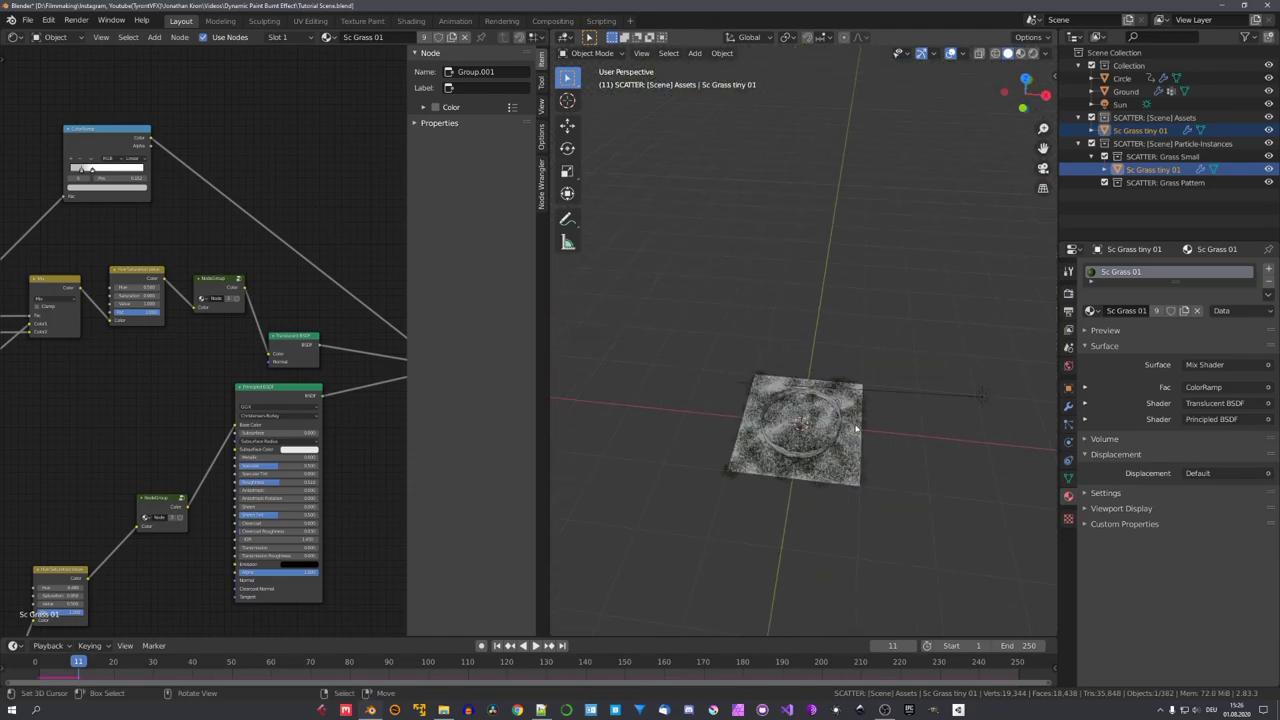
left_click(853, 435)
key("KP_Decimal")
left_click(1068, 405)
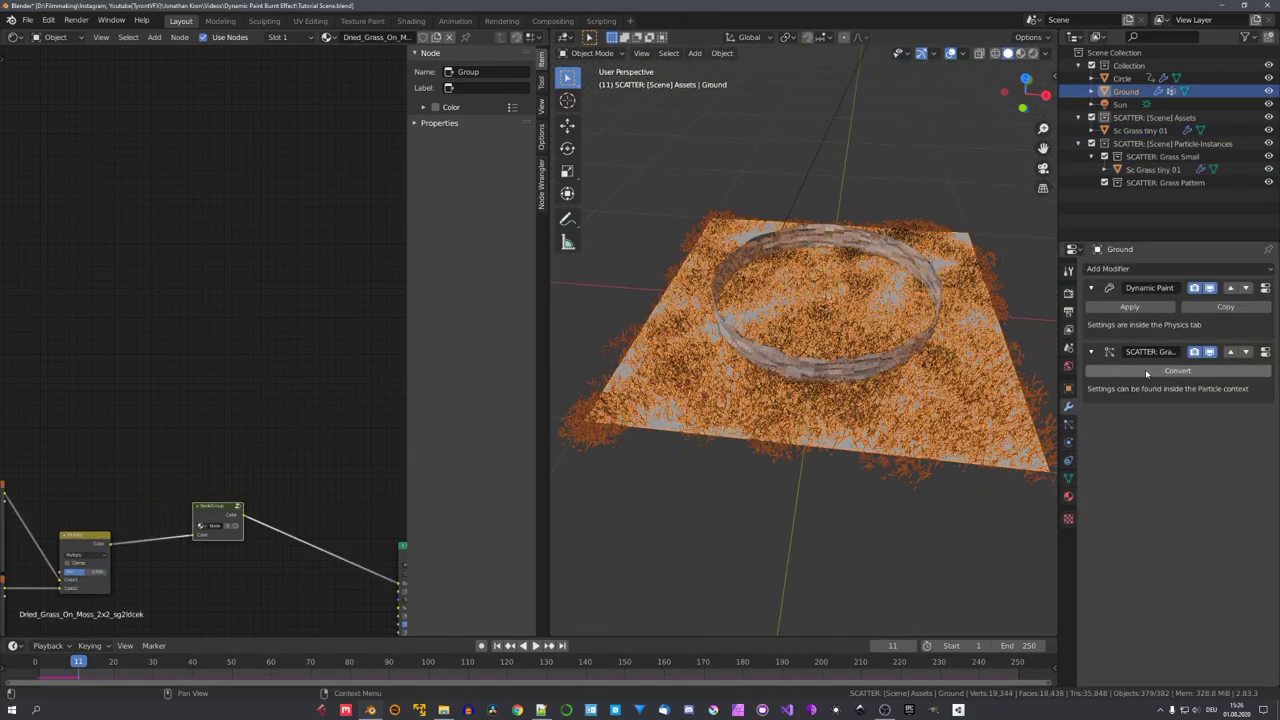
left_click(1145, 371)
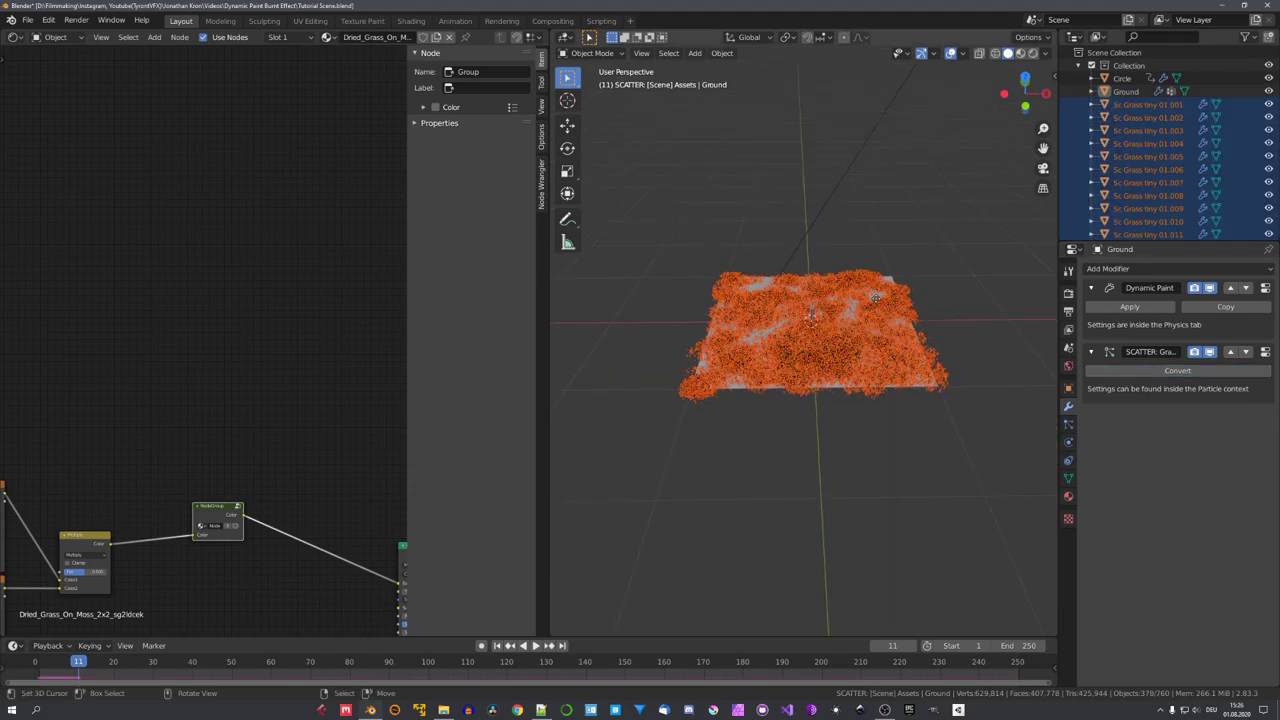
key("m")
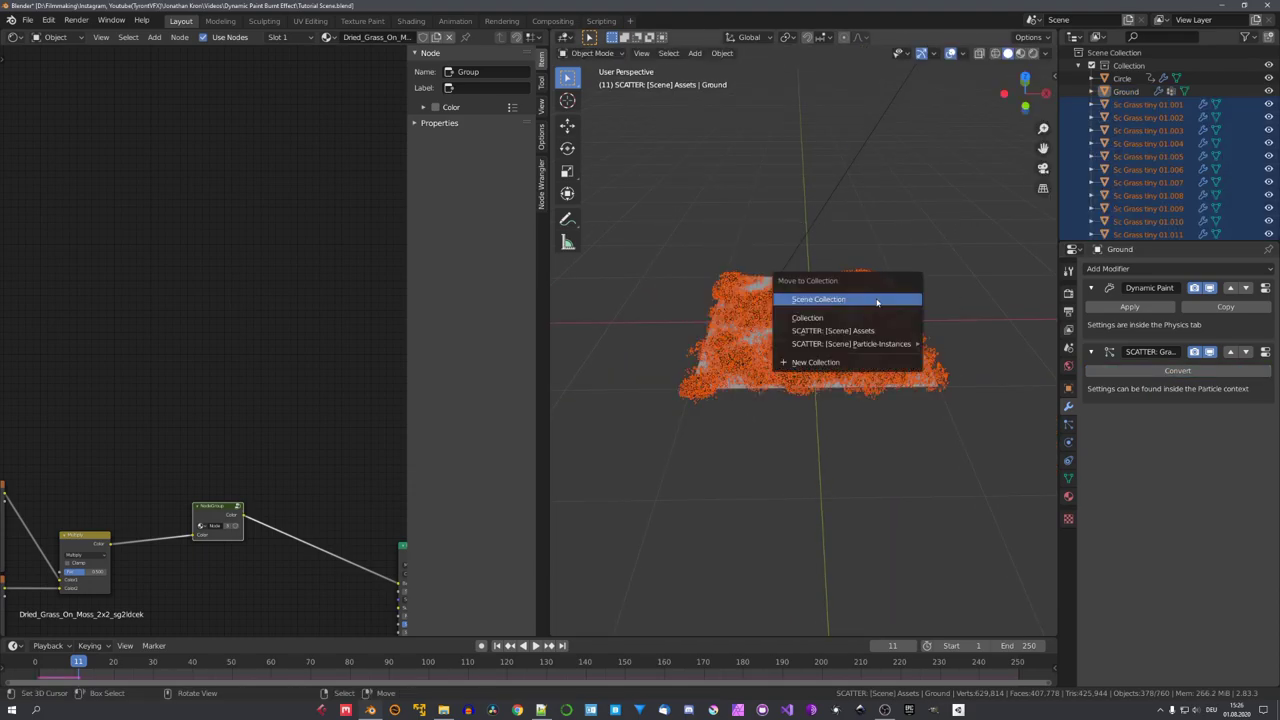
left_click(830, 362)
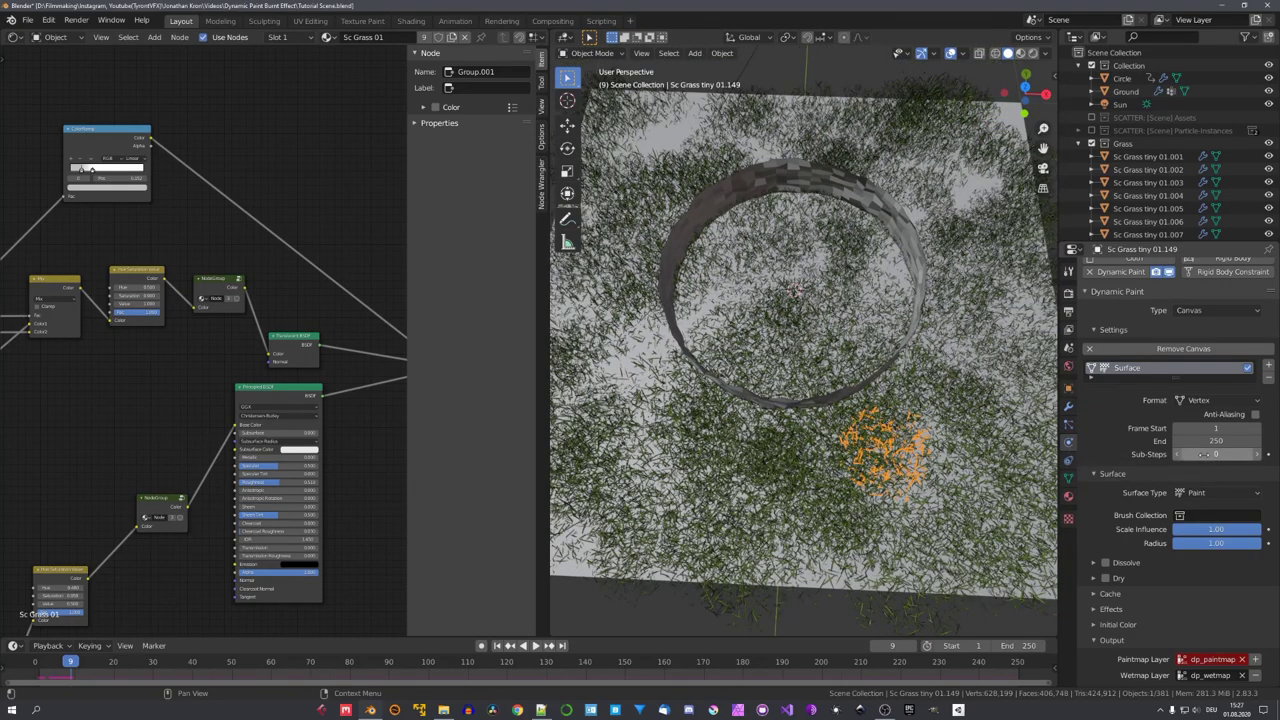
middle_click_drag(945, 473, 942, 447)
scroll(941, 427, "down", 7)
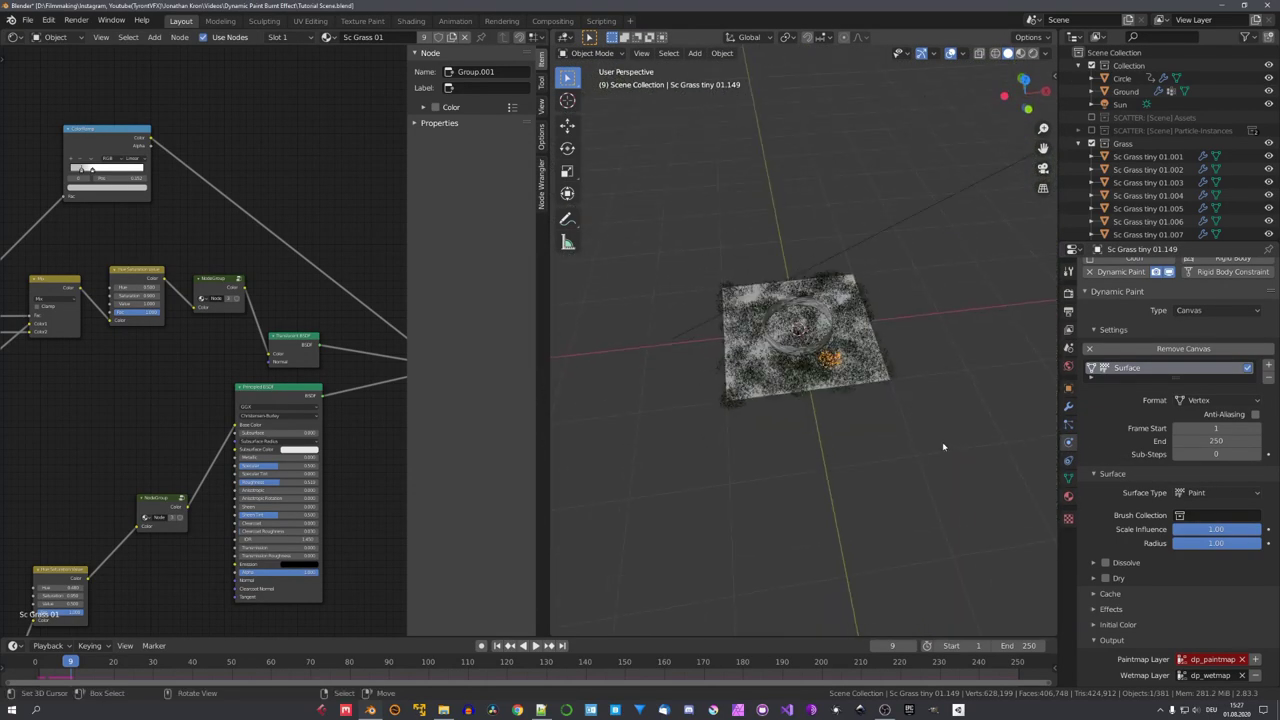
scroll(877, 437, "up", 6)
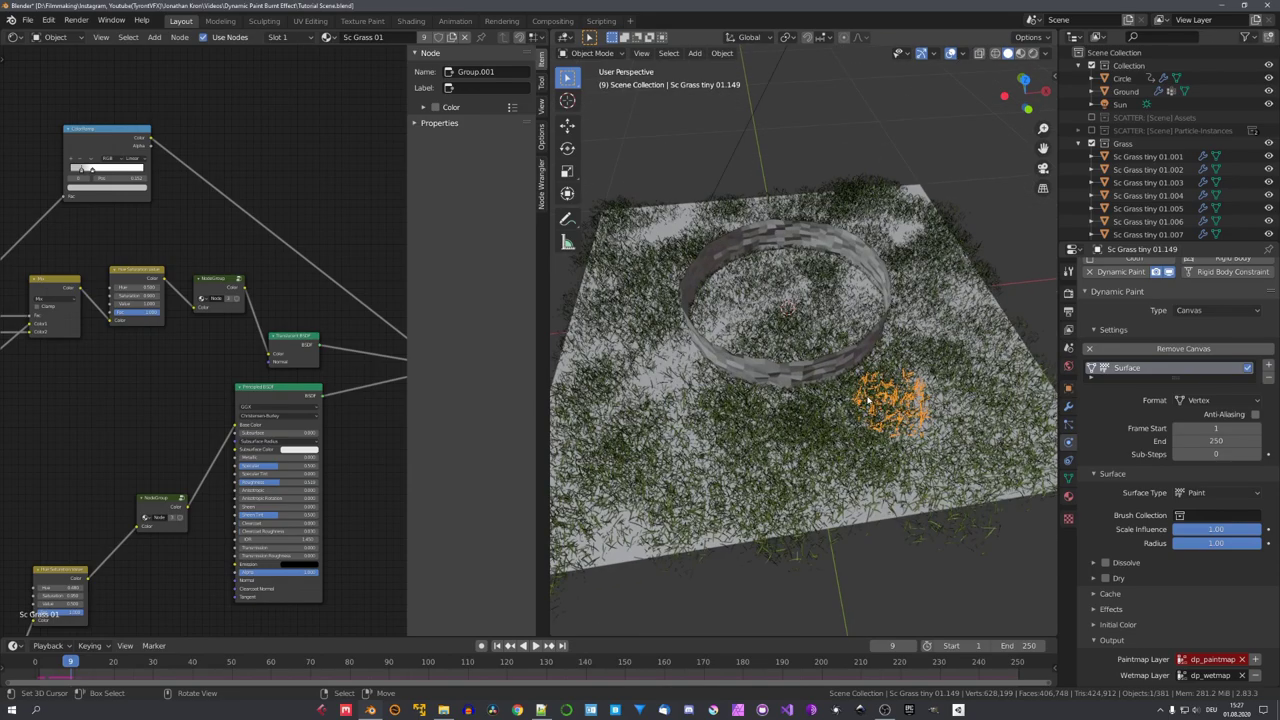
middle_click_drag(849, 425, 843, 413)
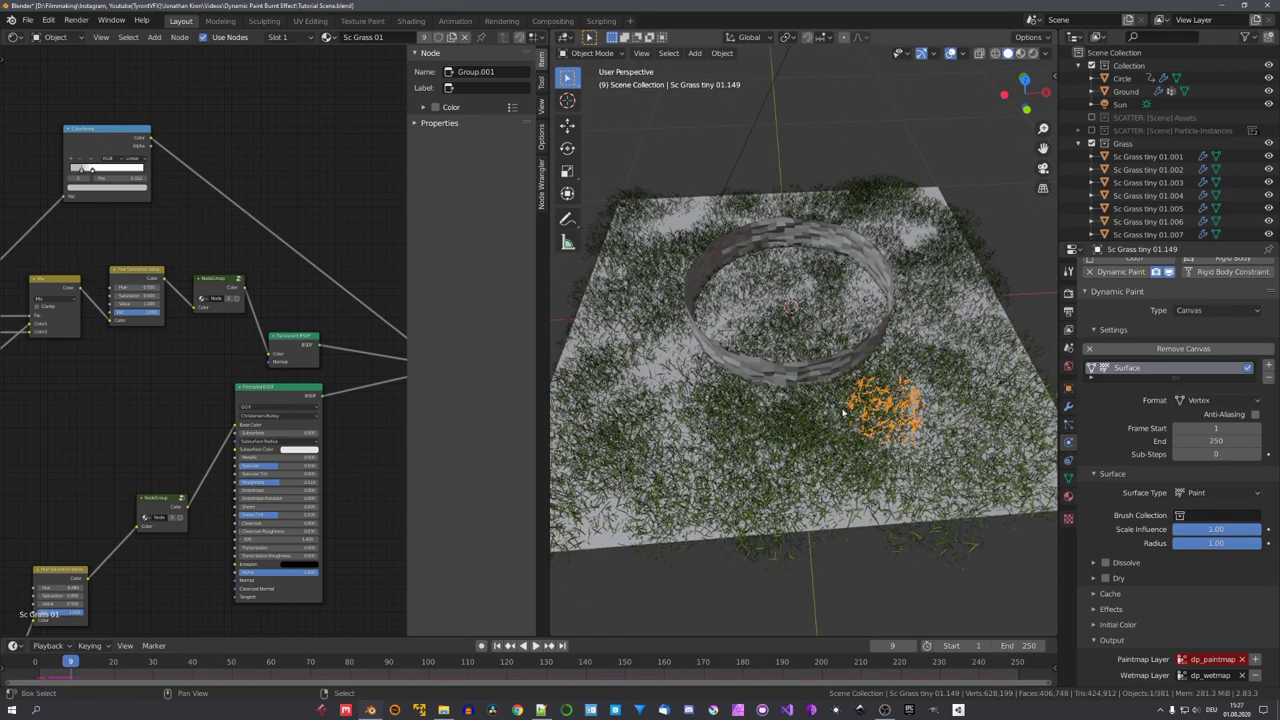
Step: Return to frame 1 and add a dp_wetmap Attribute node above the shaders in the Sc Grass 01 material
key("shift+Left")
middle_click_drag(373, 211, 313, 291)
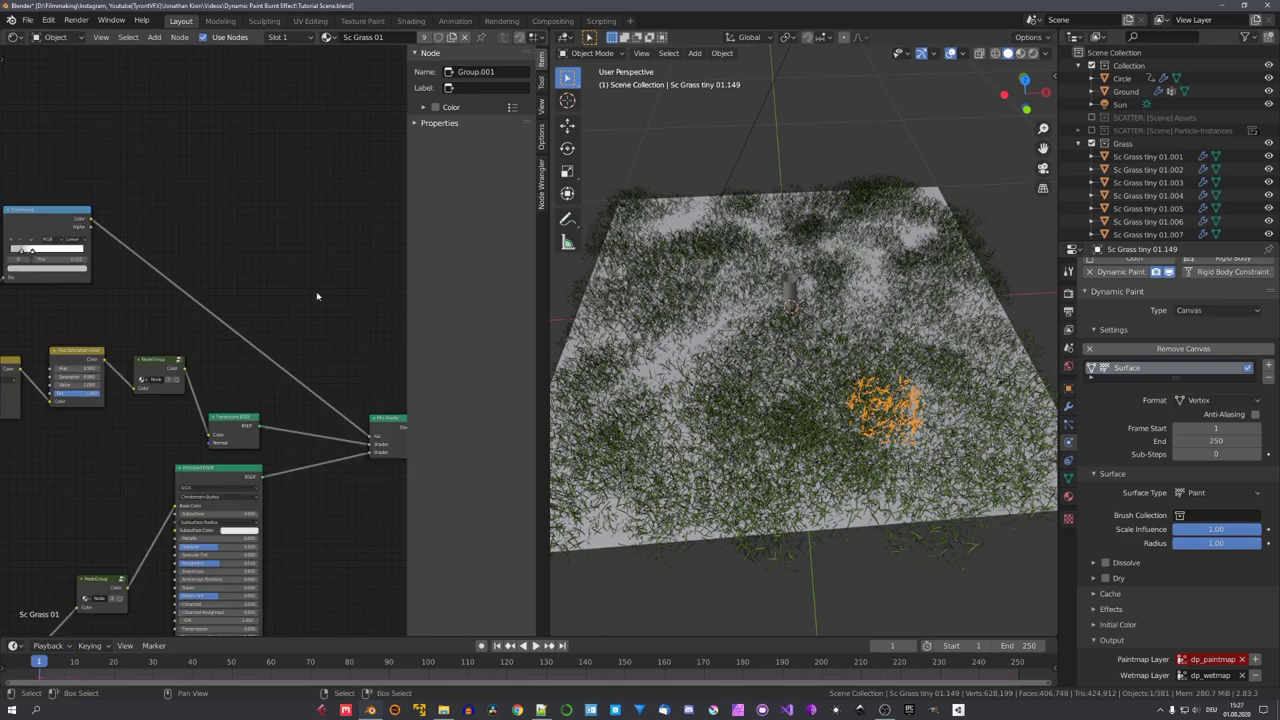
key("shift+a")
mouse_move(335, 189)
mouse_move(405, 189)
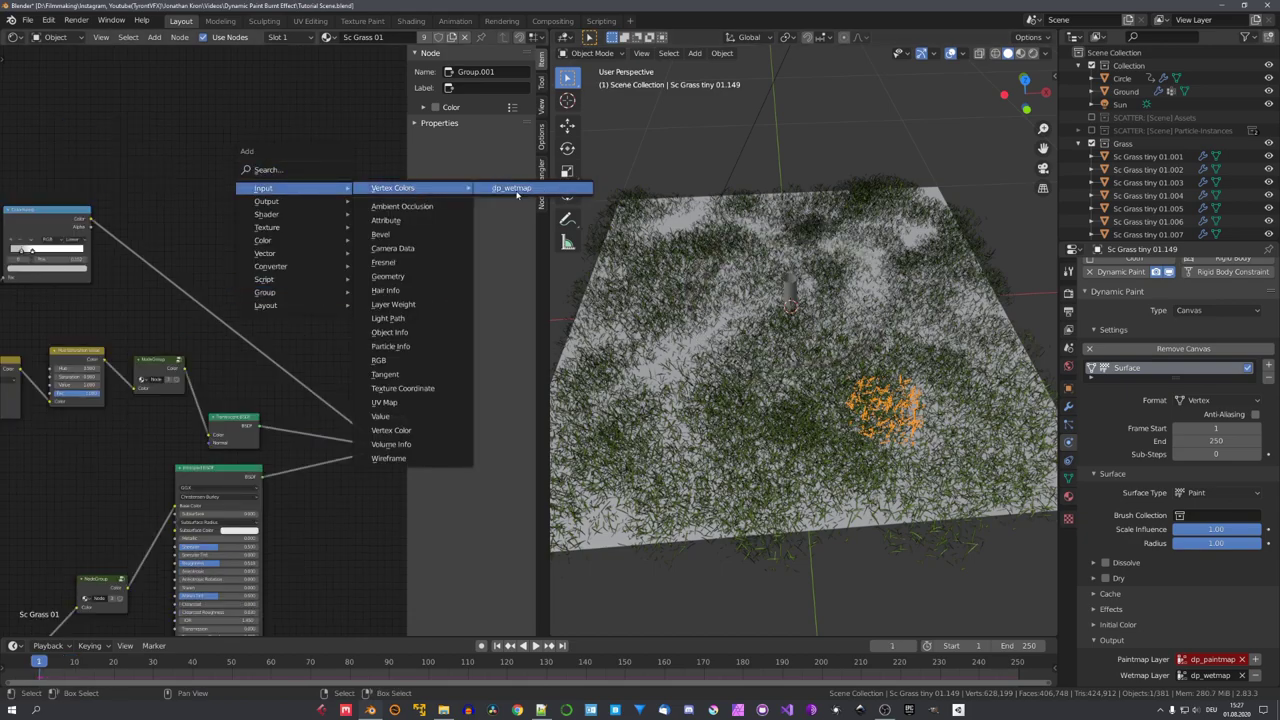
left_click(517, 191)
left_click(262, 231)
Step: Preview the wetmap Attribute's Fac output on the grass, playing the animation to frame 14 and viewing it from the top
left_click(262, 231, "ctrl+shift")
left_click(262, 231, "ctrl+shift")
left_click(262, 231, "ctrl+shift")
key("space")
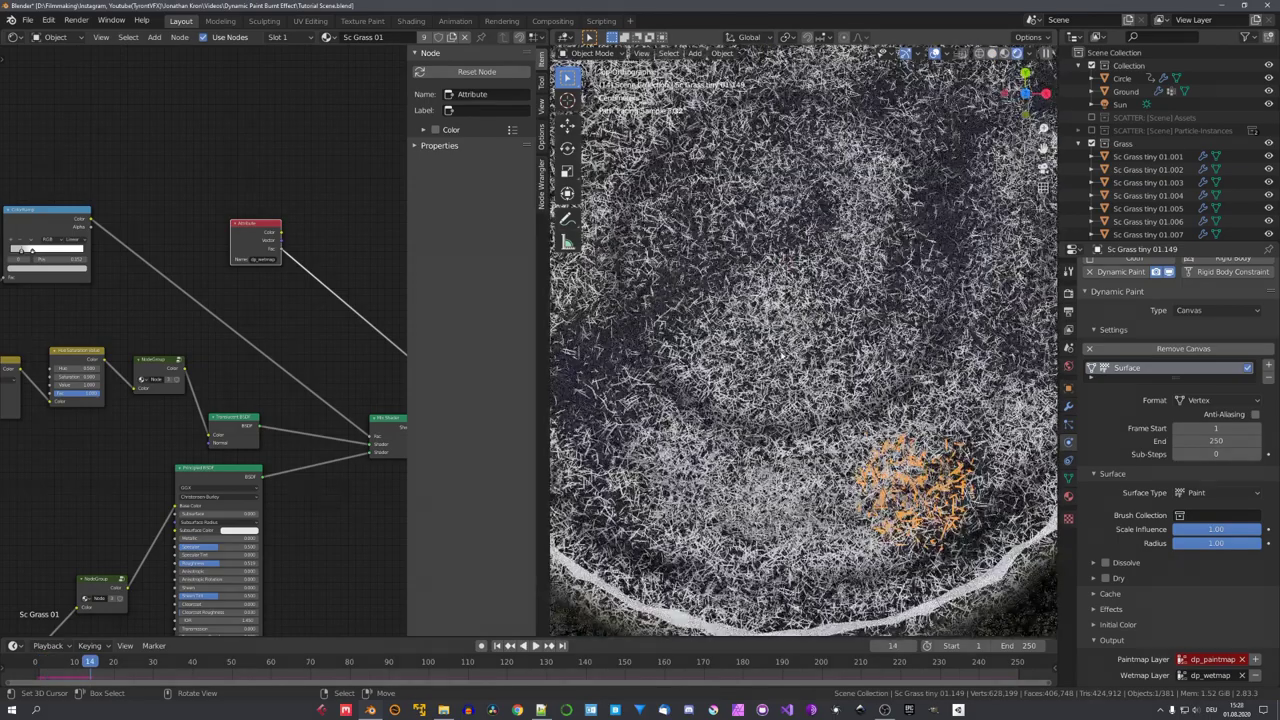
key("KP_7")
Step: Insert a ColorRamp after the previewed wetmap Attribute and move its white stop to about 0.27
middle_click_drag(352, 278, 306, 297)
left_click(306, 297)
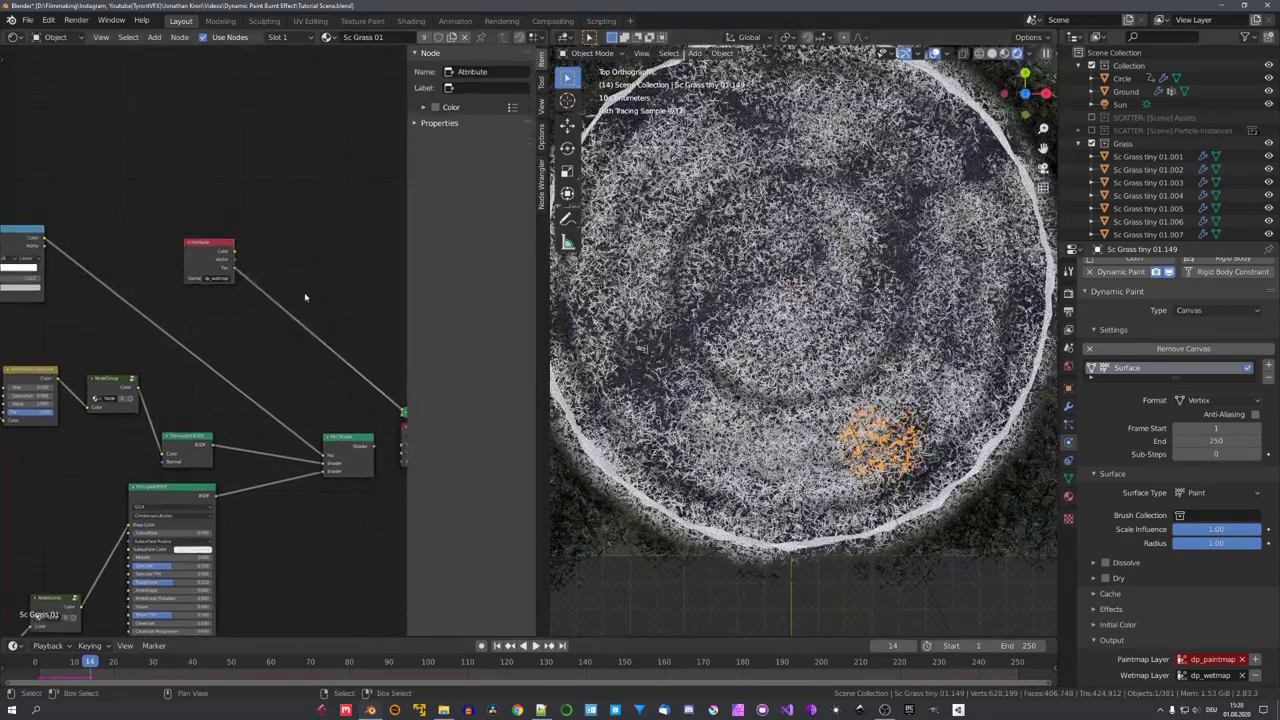
scroll(306, 297, "up", 4)
key("shift+a")
left_click(302, 276)
type("colo")
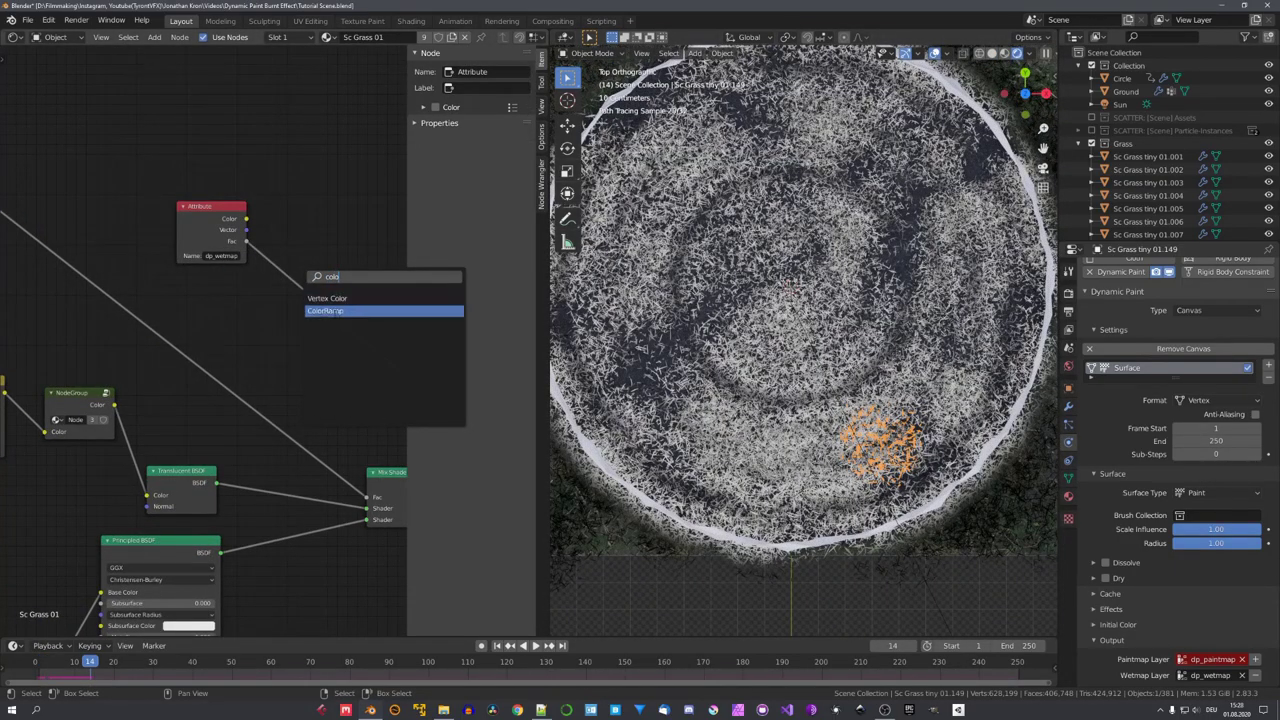
left_click(370, 312)
left_click(356, 291)
middle_click_drag(356, 291, 307, 273)
scroll(307, 273, "up", 4)
left_click_drag(364, 302, 263, 305)
scroll(197, 340, "down", 6)
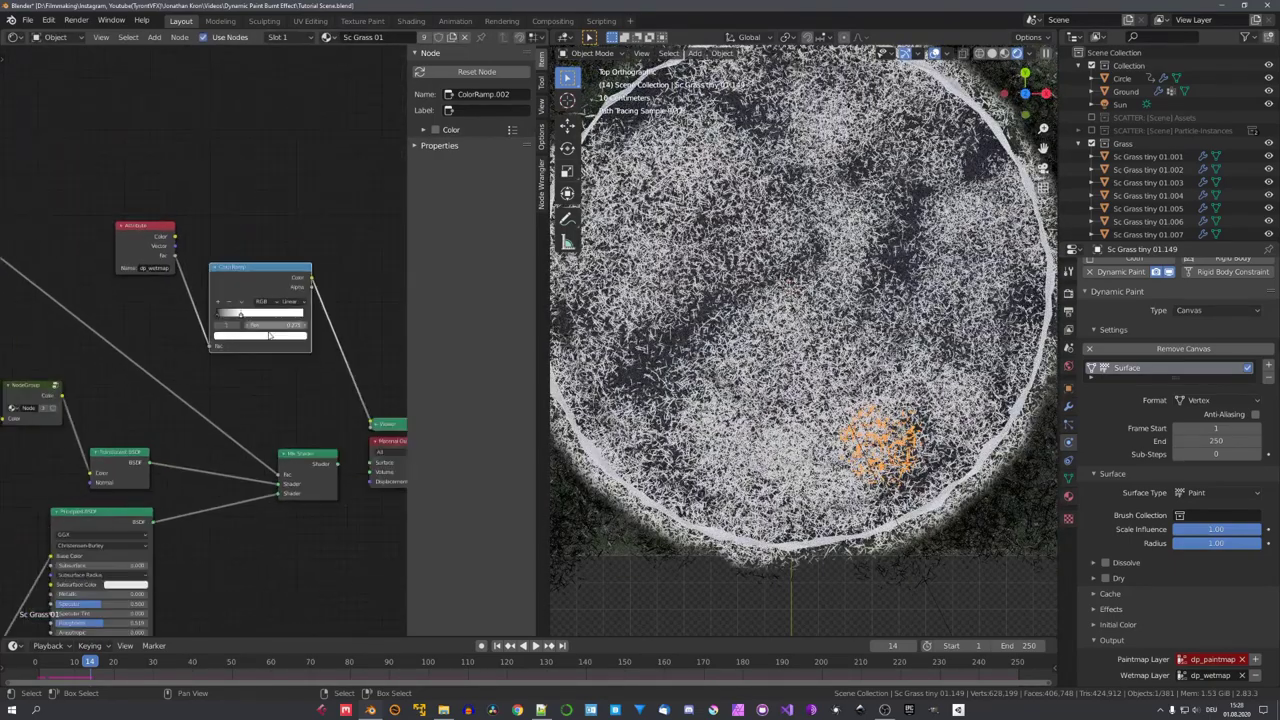
Step: Make the NodeGroup before the Principled BSDF's Base Color a single-user copy and open it for editing
middle_click_drag(155, 389, 210, 388)
middle_click_drag(116, 386, 245, 303)
scroll(238, 320, "down", 6)
scroll(217, 365, "up", 6)
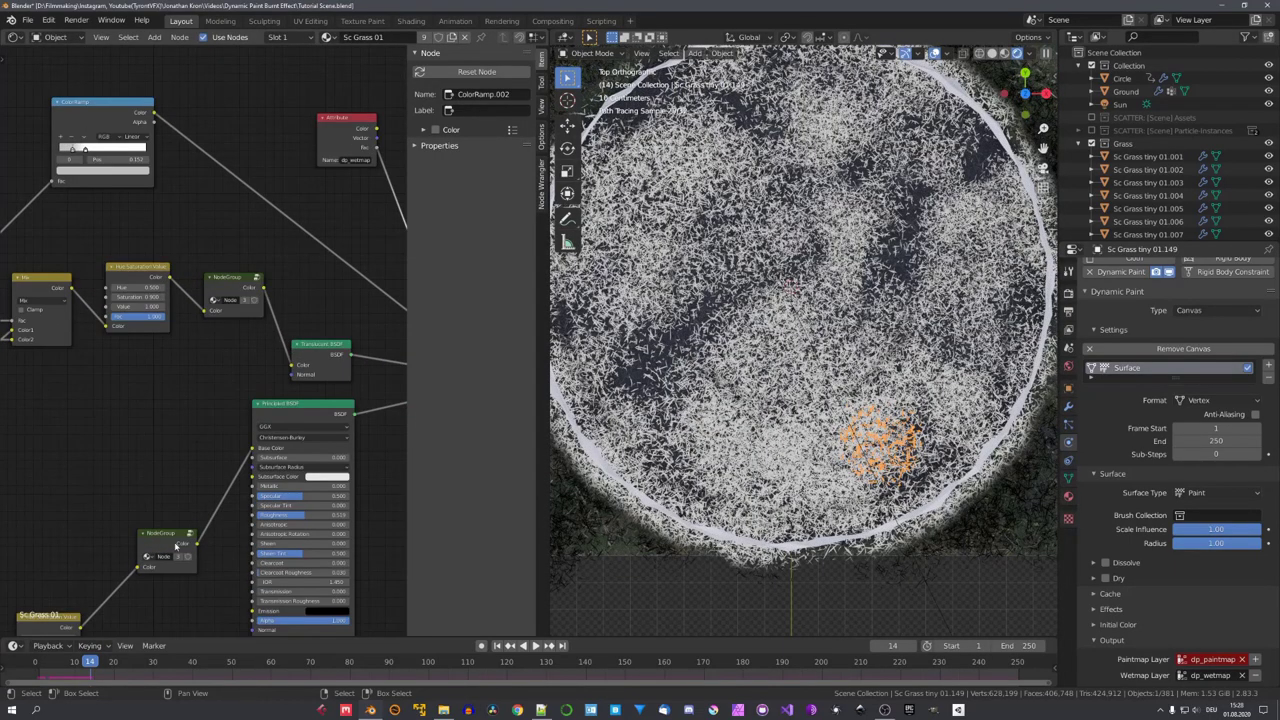
left_click_drag(185, 567, 176, 473)
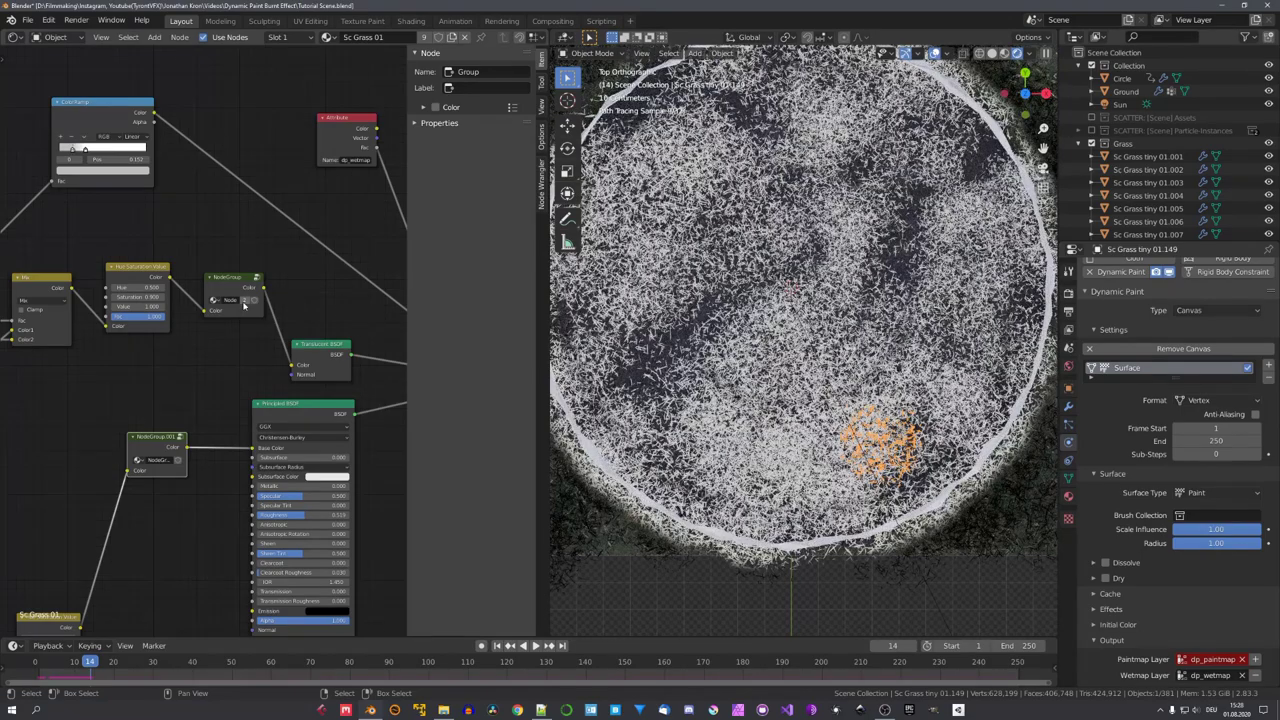
key("Tab")
Step: Insert a ColorRamp between the group's wetmap Attribute and Mix factor, move its white stop toward the black one, and leave the group
key("shift+a")
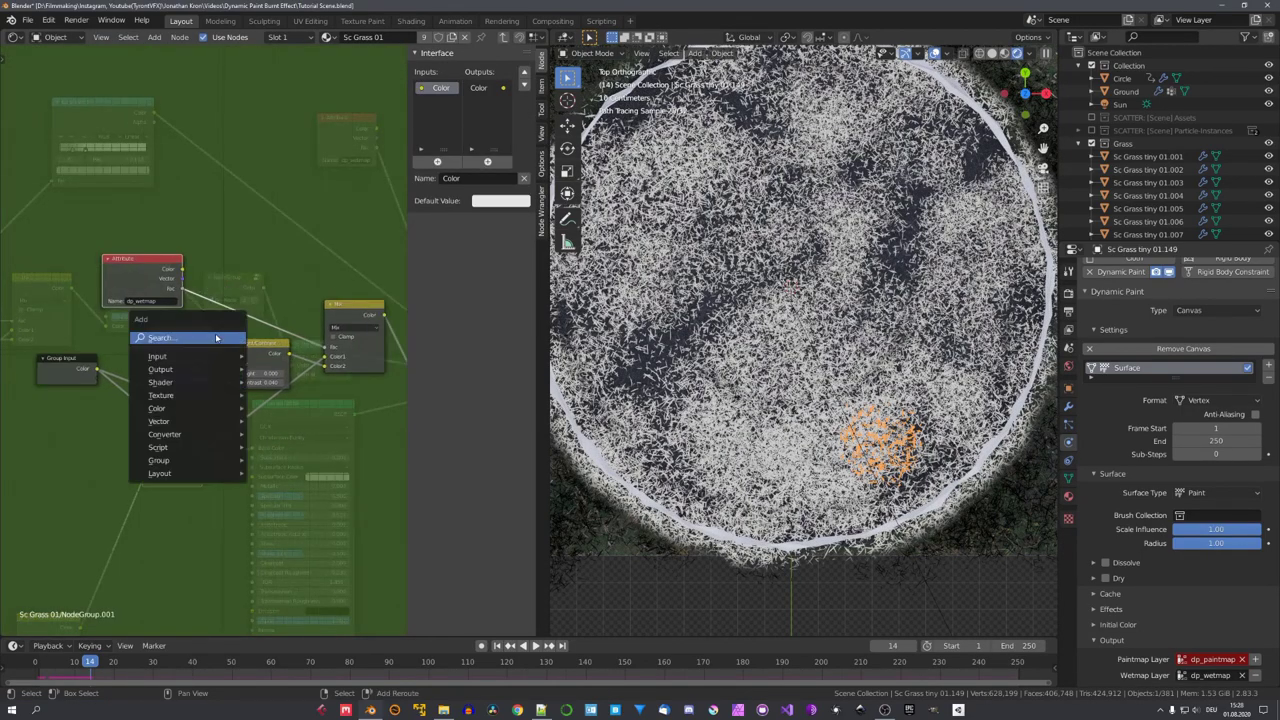
type("colo")
left_click(240, 369)
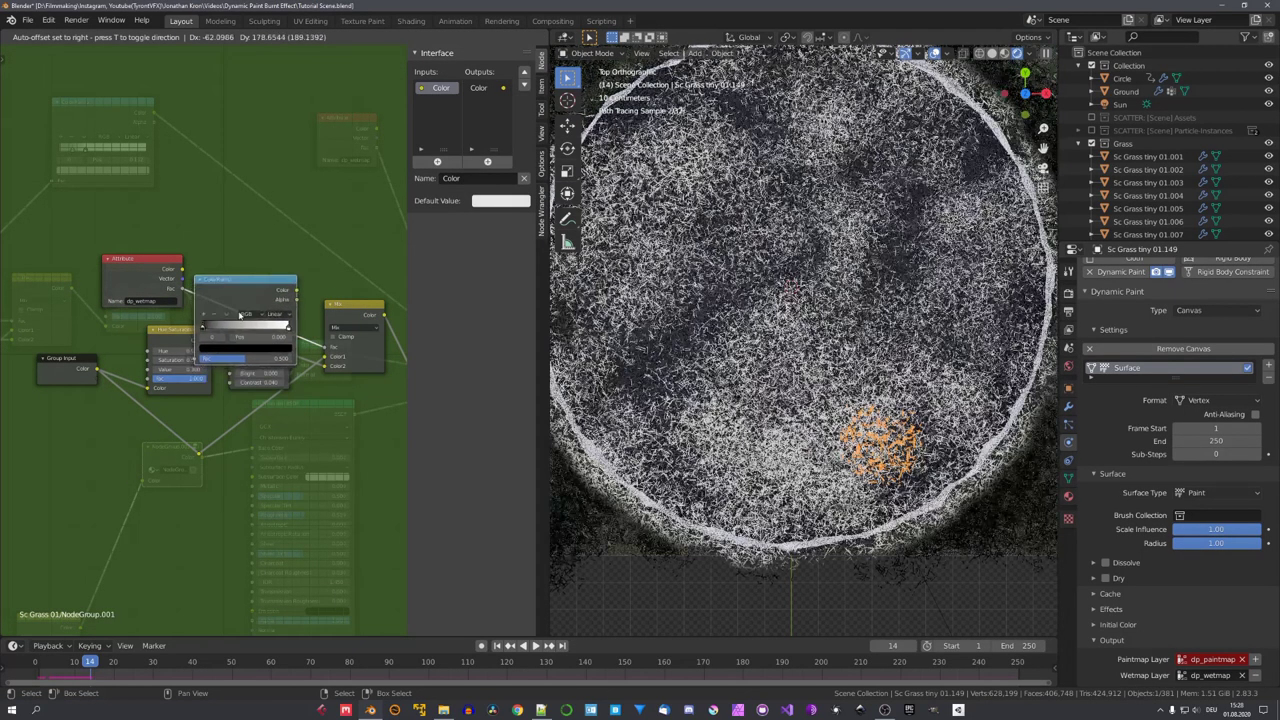
left_click(263, 281)
left_click_drag(308, 300, 248, 300)
key("Tab")
Step: Replace the NodeGroup feeding the Translucent BSDF's Color with a duplicate of the edited group before the Principled BSDF
left_click_drag(190, 443, 188, 478)
key("shift+d")
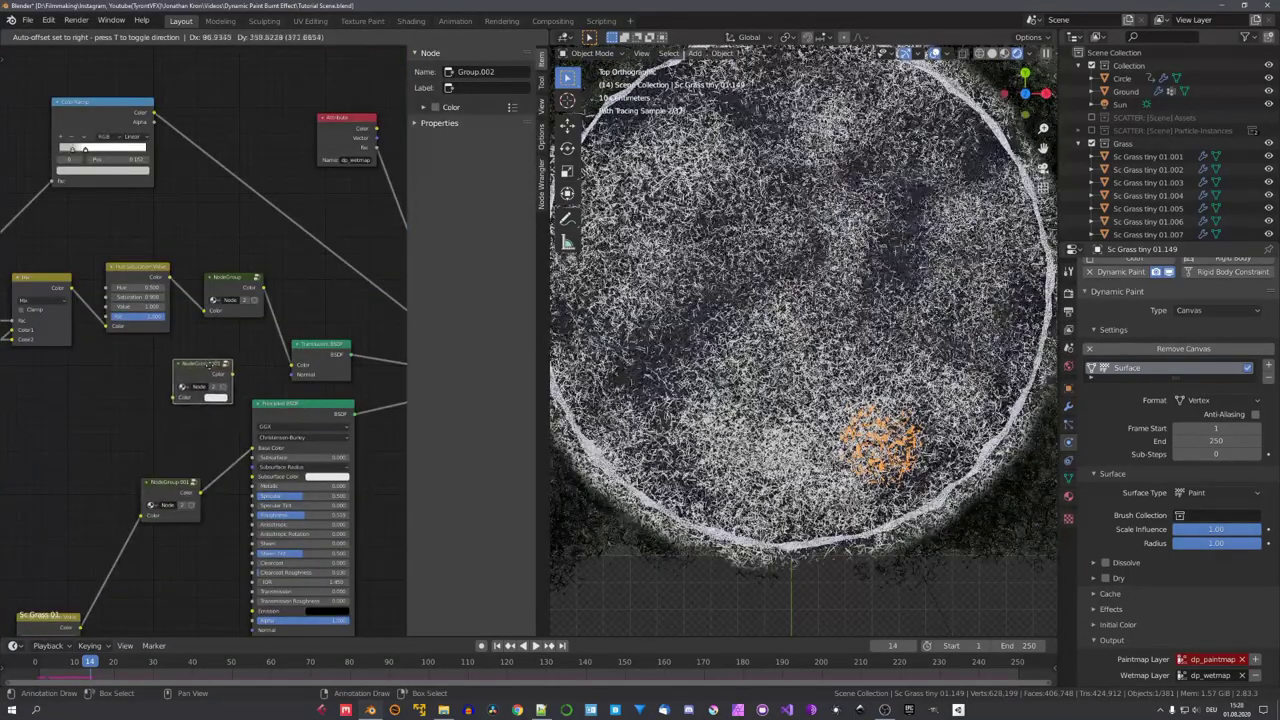
left_click(227, 344)
left_click(214, 296)
left_click_drag(170, 277, 292, 365)
left_click(229, 295)
key("x")
left_click_drag(219, 348, 221, 338)
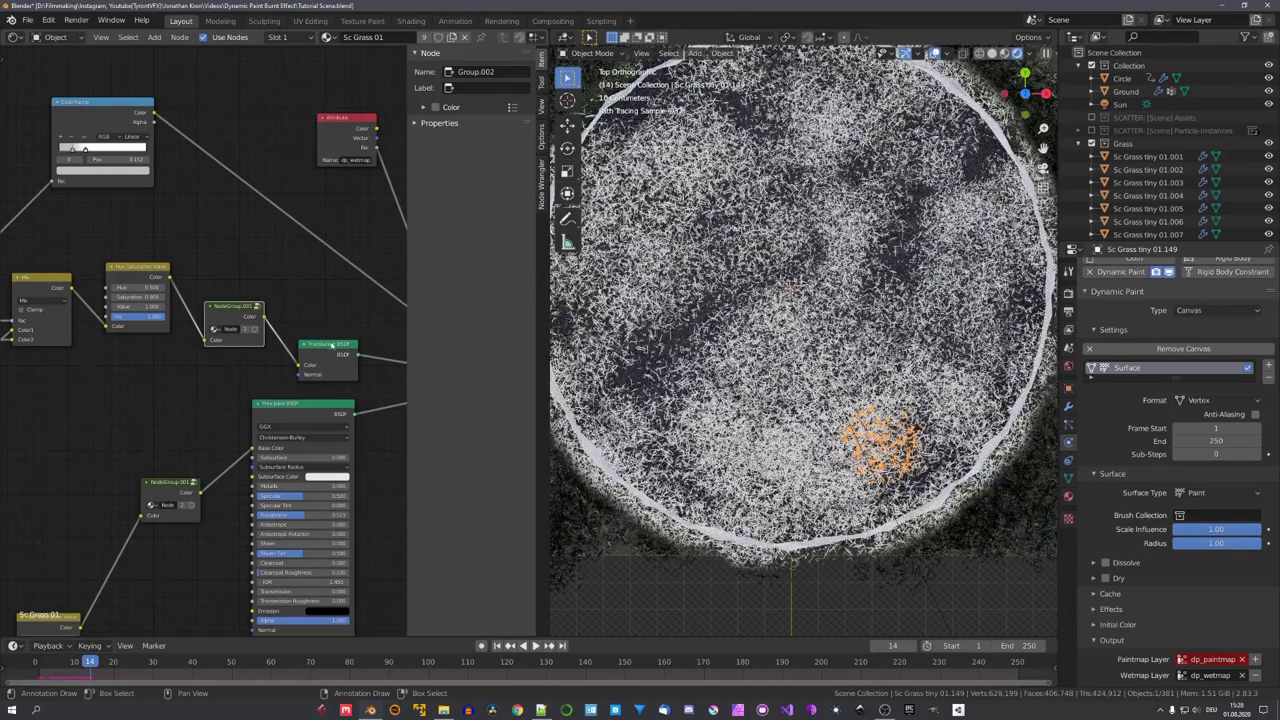
Step: Save the scene file and return the timeline to frame 1
scroll(221, 342, "down", 3)
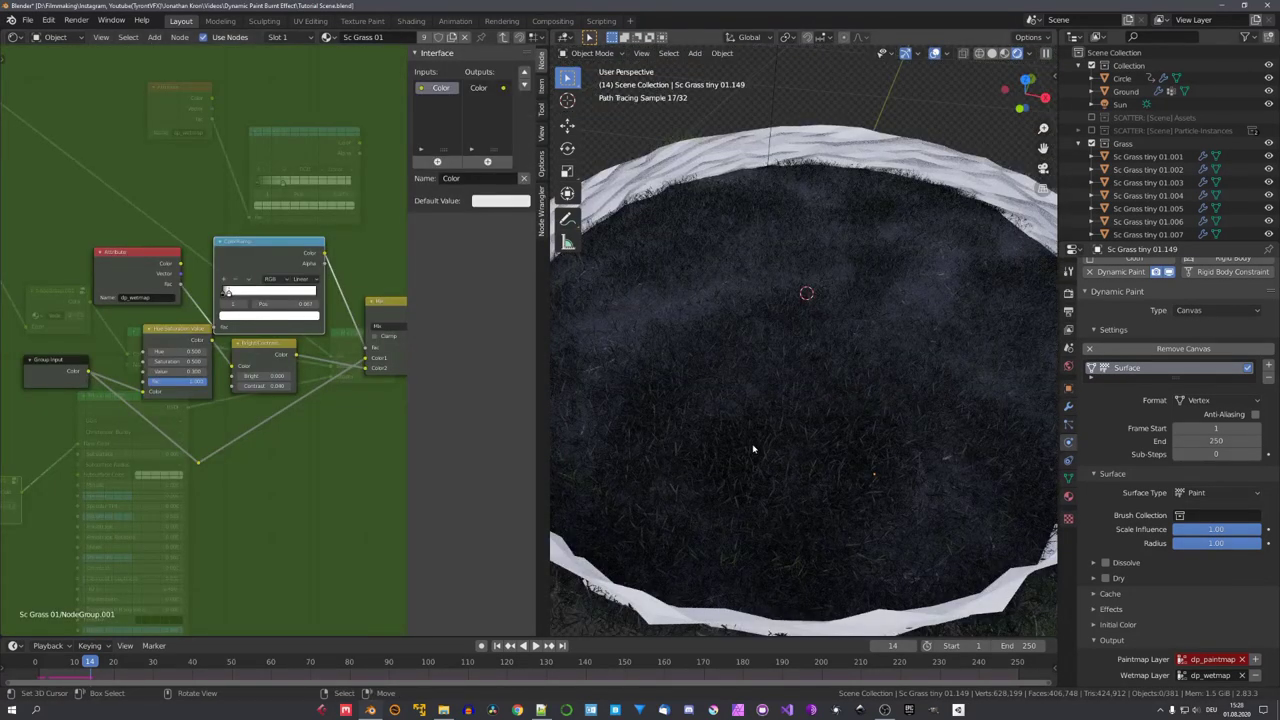
scroll(753, 449, "down", 6)
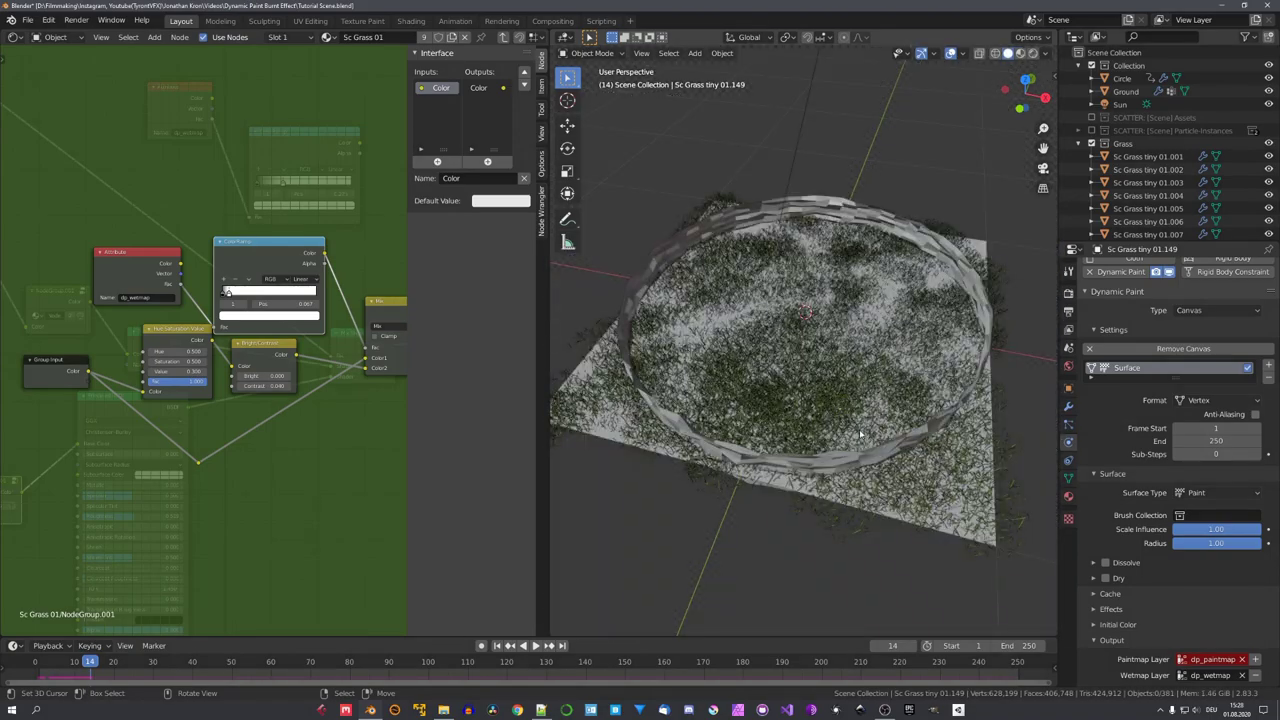
key("ctrl+s")
key("shift+Left")
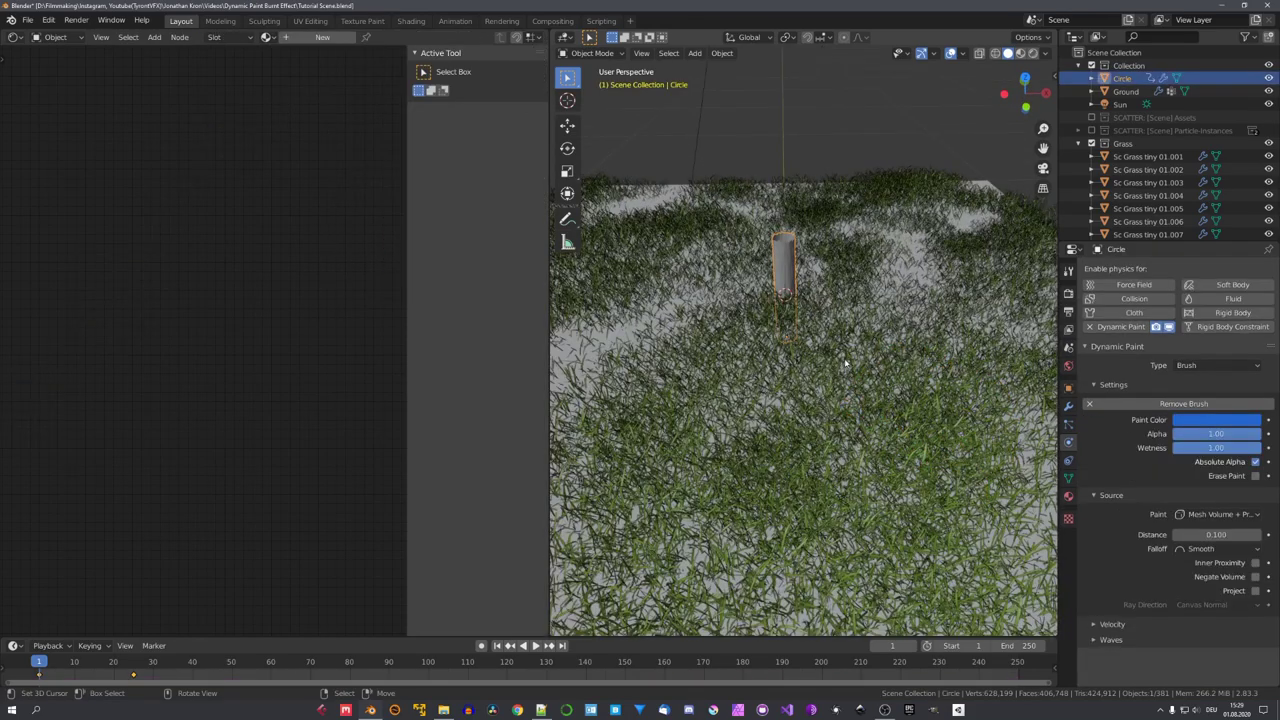
Step: Check the surface type options of the Ground's Dynamic Paint canvas and collapse its settings
scroll(845, 364, "down", 4)
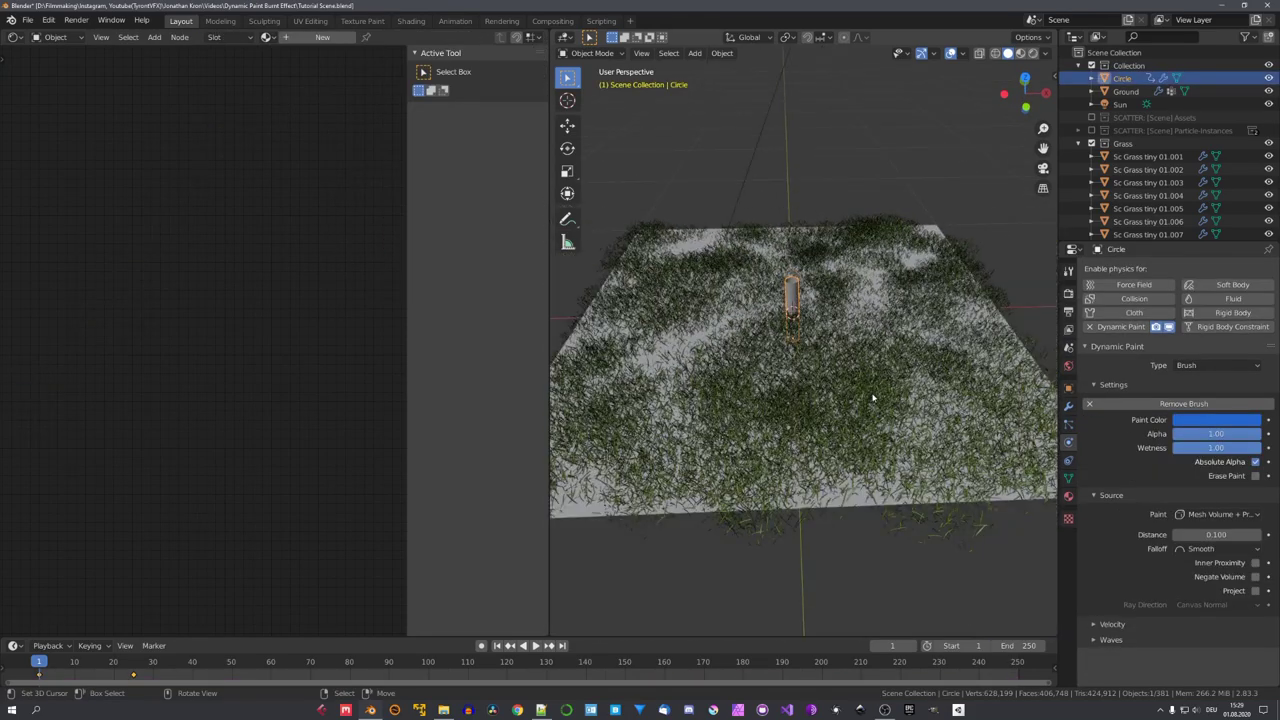
left_click(1207, 547)
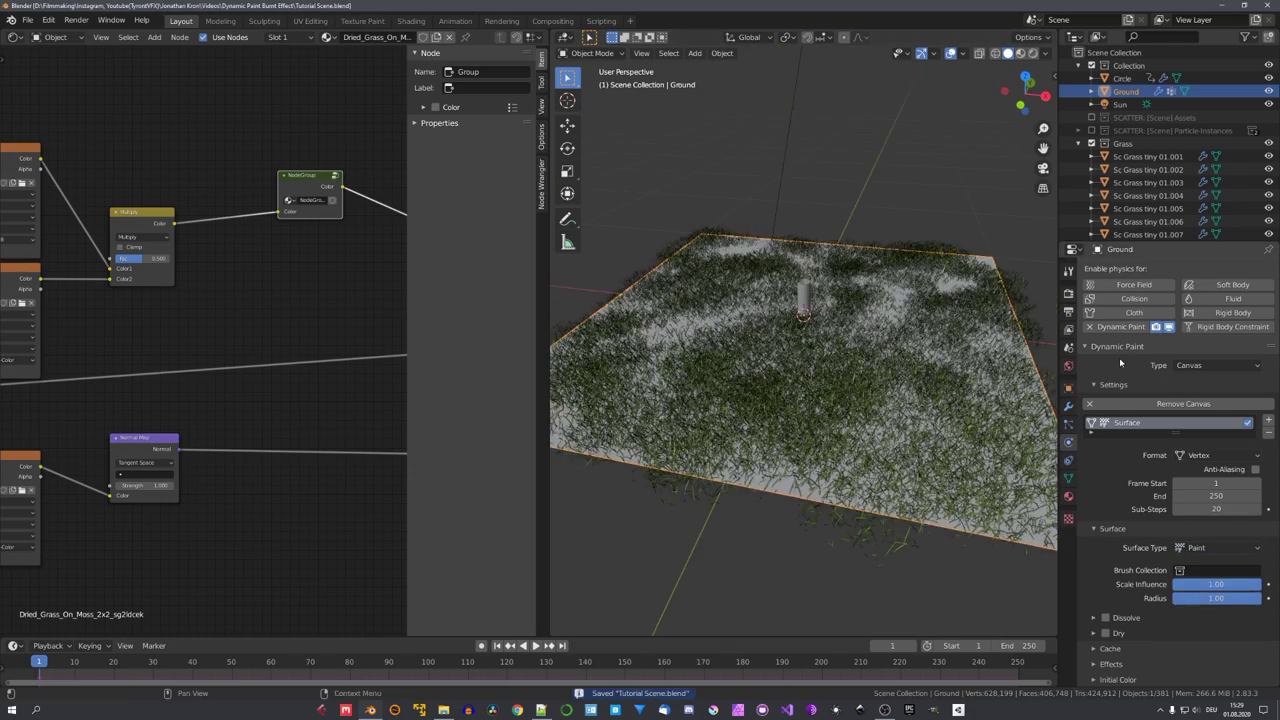
left_click(1098, 348)
Step: Duplicate the Ground plane and move the copy down about 0.02 m along Z
scroll(975, 425, "down", 4)
middle_click_drag(975, 440, 933, 374)
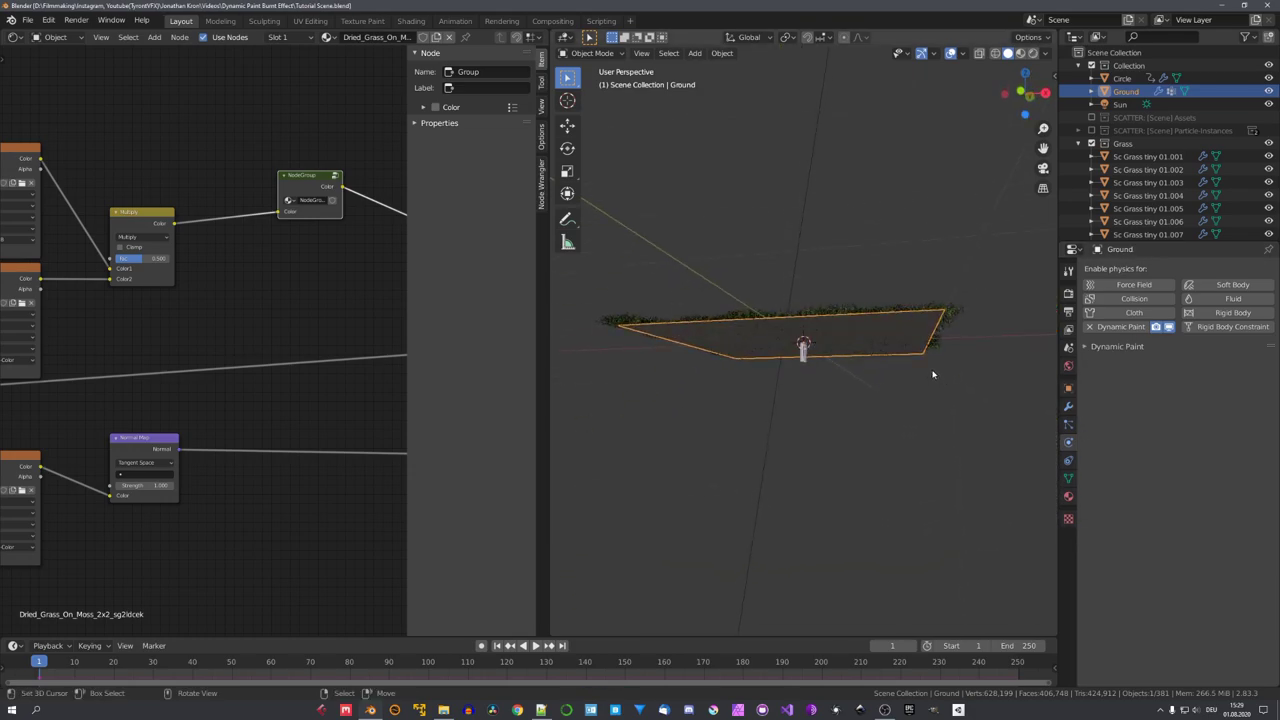
key("shift+d")
right_click(923, 373)
key("g")
key("z")
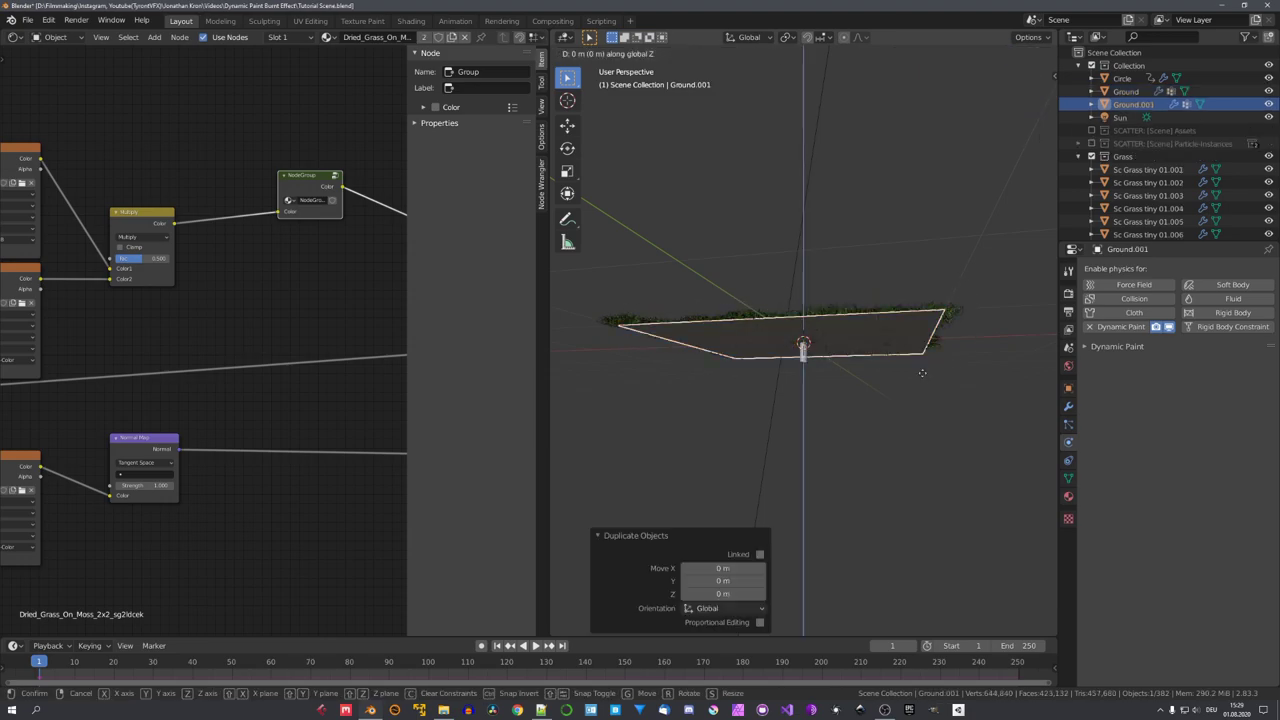
left_click(922, 371)
scroll(920, 380, "up", 5)
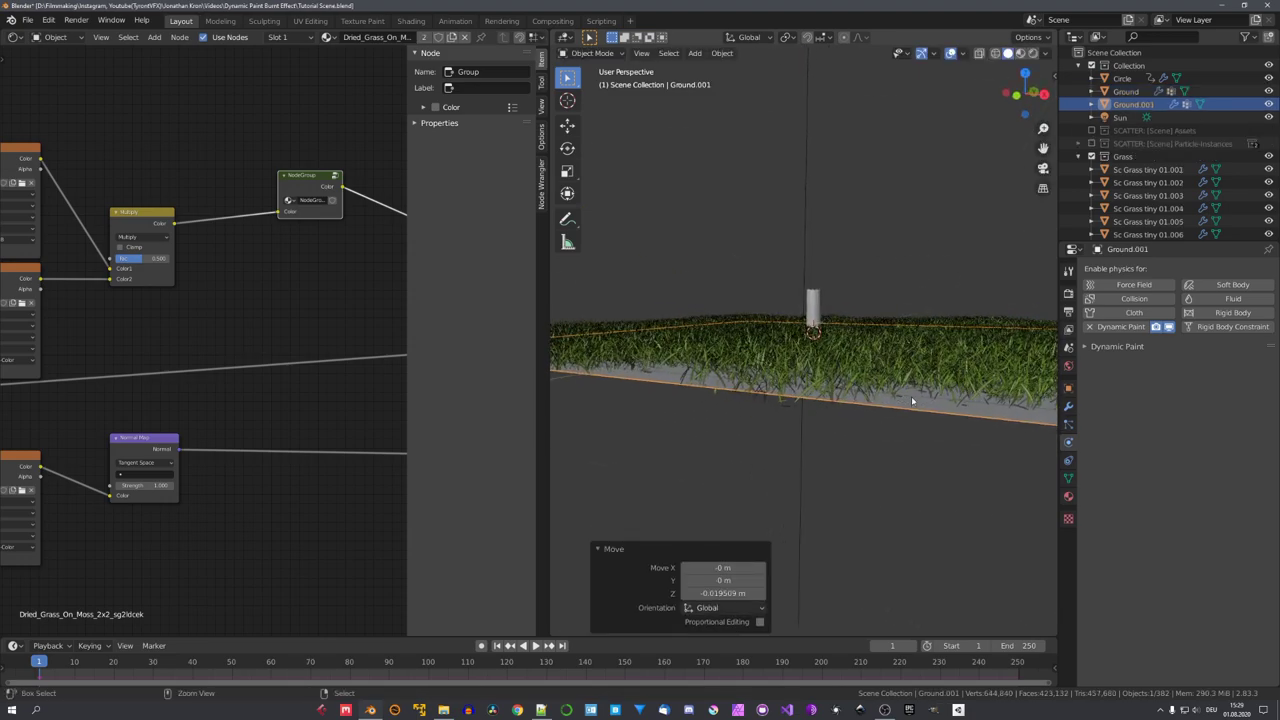
Step: Rename the duplicated ground plane to Emitter and save the file
key("F2")
type("Emitter")
key("Return")
key("ctrl+s")
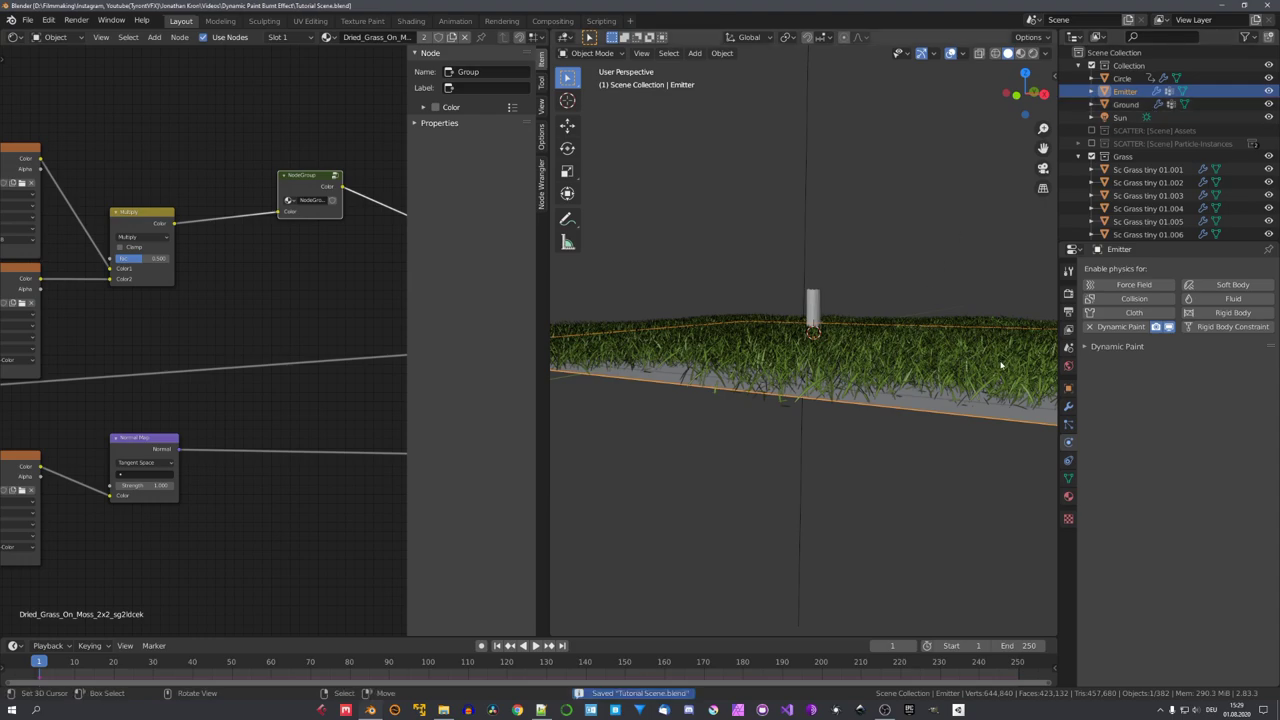
Step: Set the surface type of the Emitter's Dynamic Paint canvas to Weight
middle_click_drag(1000, 365, 1005, 330)
left_click(1112, 346)
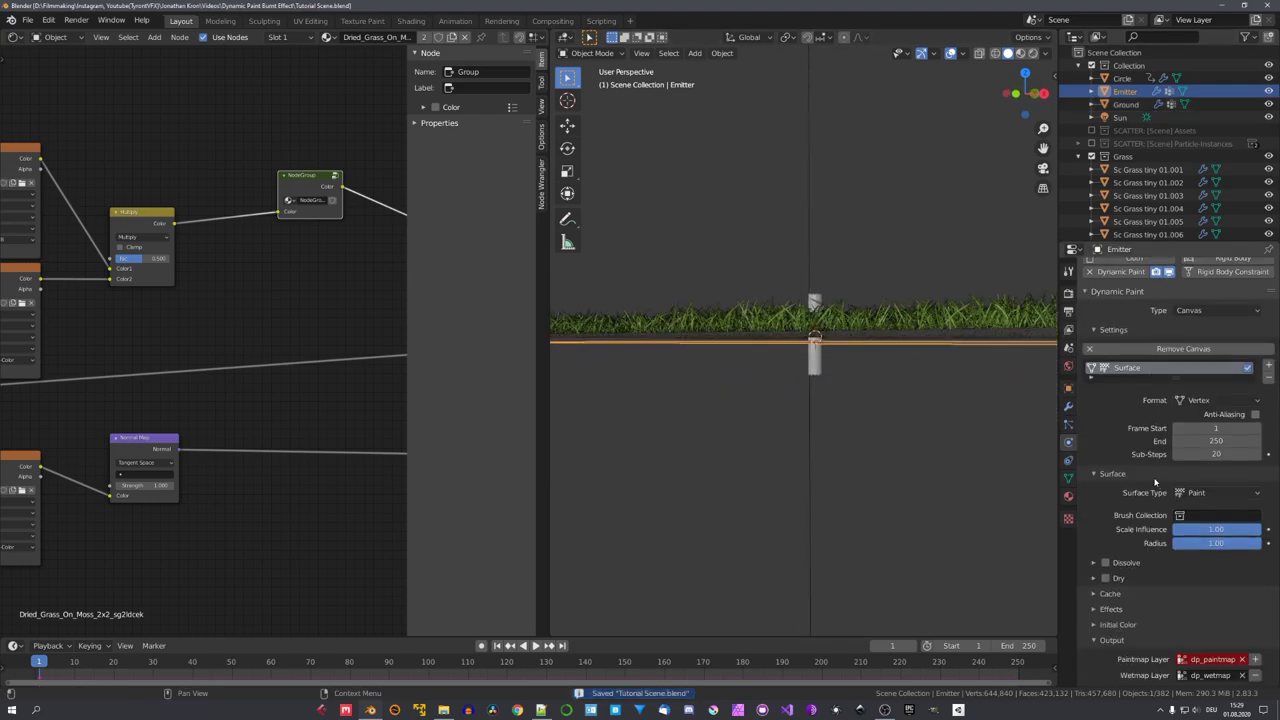
left_click(1215, 547)
left_click(1224, 543)
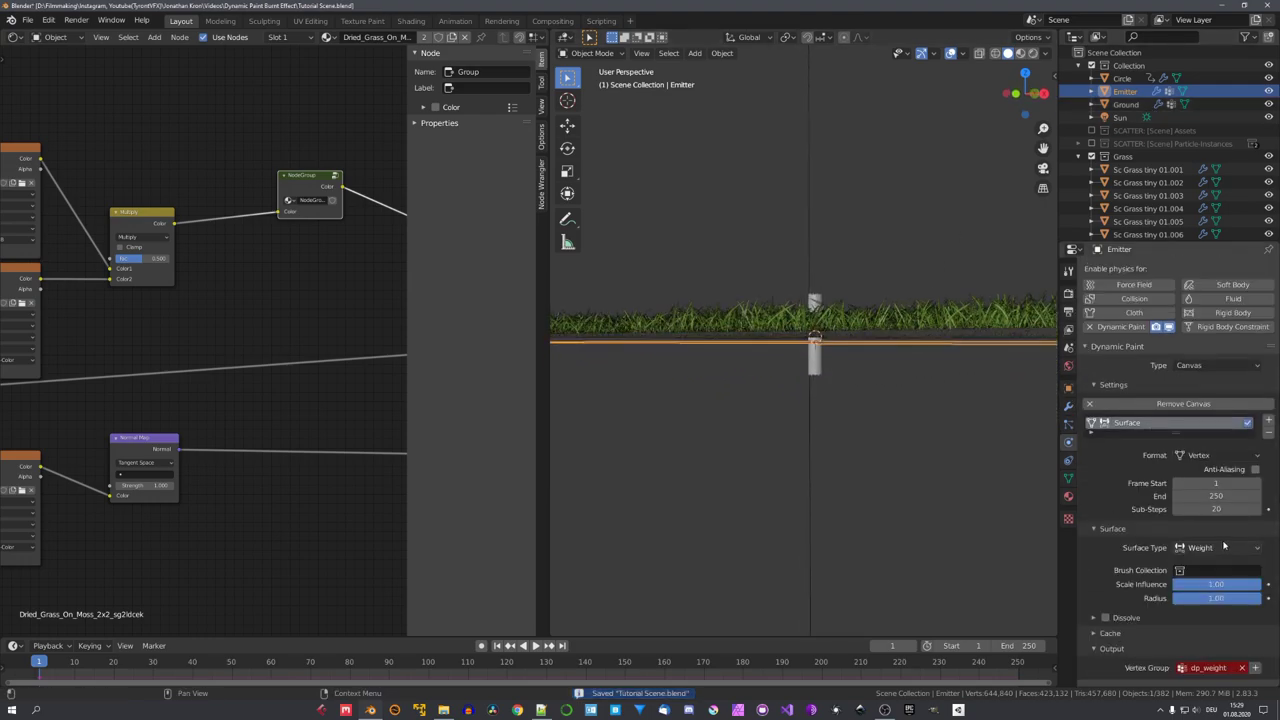
Step: Create the dp_weight output vertex group for the Emitter's canvas and switch the Emitter to Weight Paint mode
left_click(1255, 668)
middle_click_drag(935, 516, 895, 440)
key("ctrl+Tab")
left_click(812, 385)
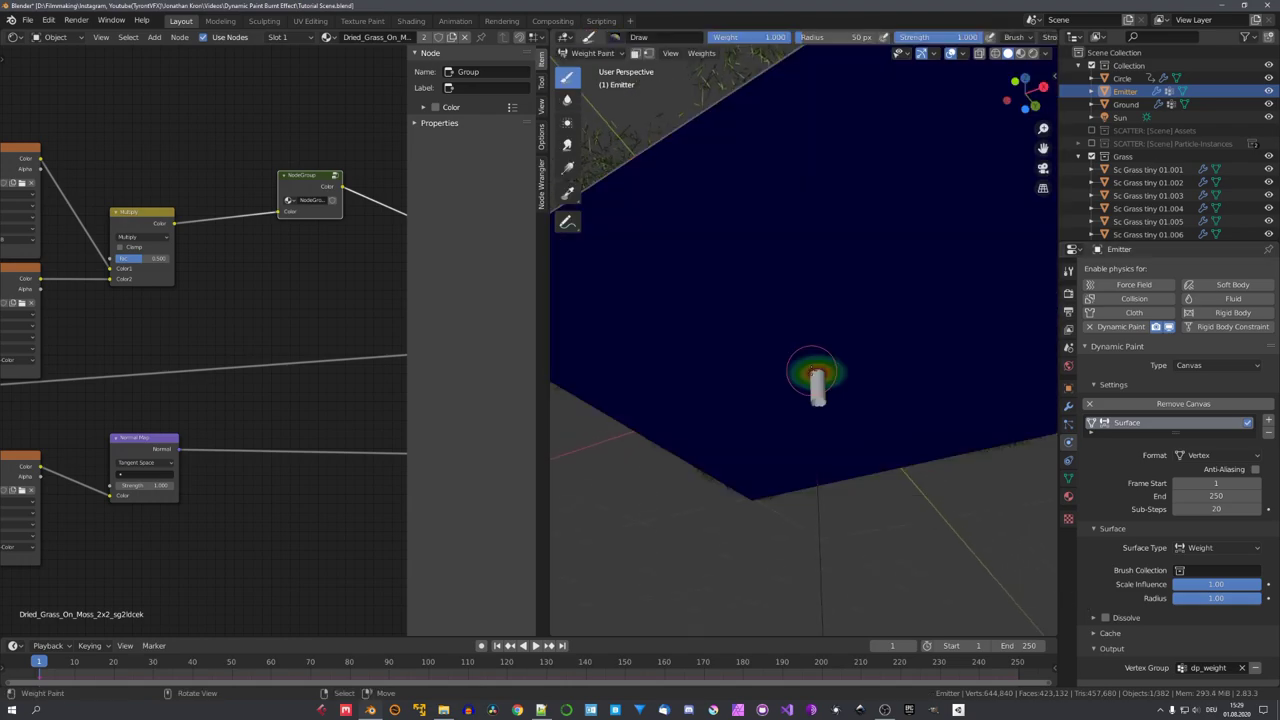
Step: Play the animation from below the plane to check how the expanding ring paints weights on the Emitter
mouse_move(812, 370)
middle_mouse_down()
mouse_move(822, 352)
mouse_move(837, 376)
mouse_move(839, 330)
mouse_move(814, 380)
mouse_move(811, 303)
middle_mouse_up()
key("space")
key("space")
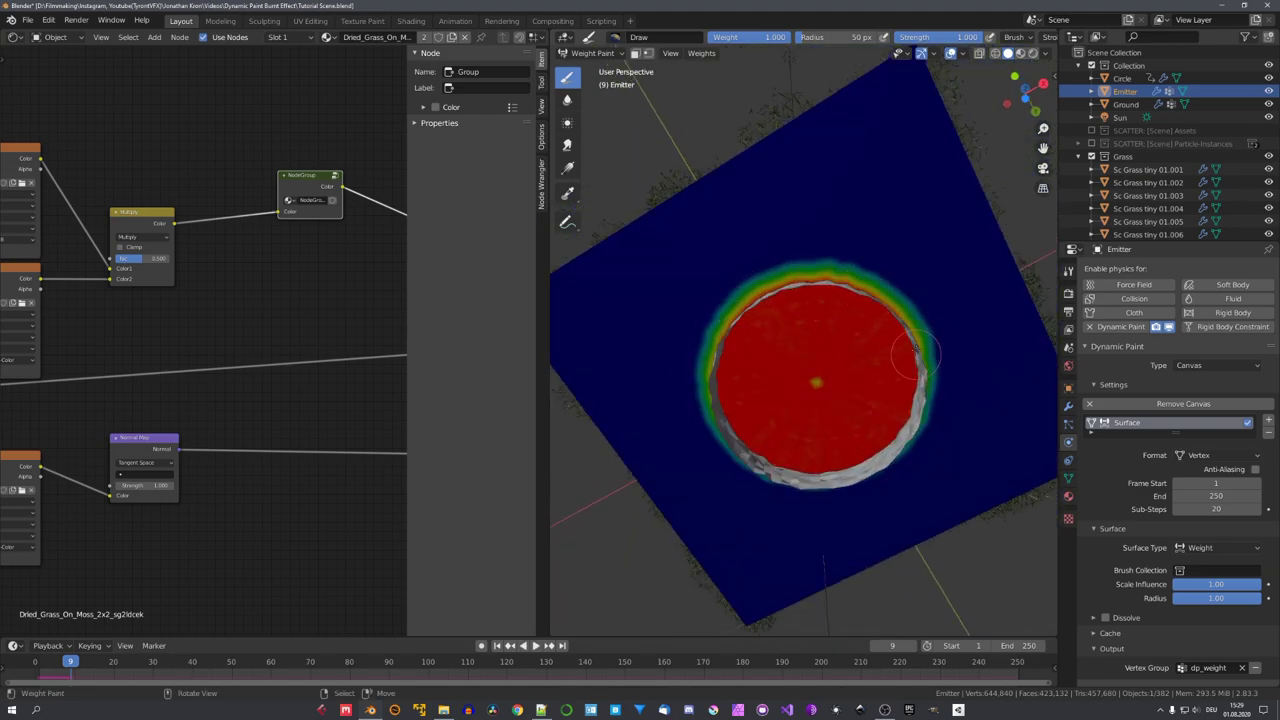
Step: Enable Dissolve on the Emitter's weight surface with a time of 10
left_click(1105, 618)
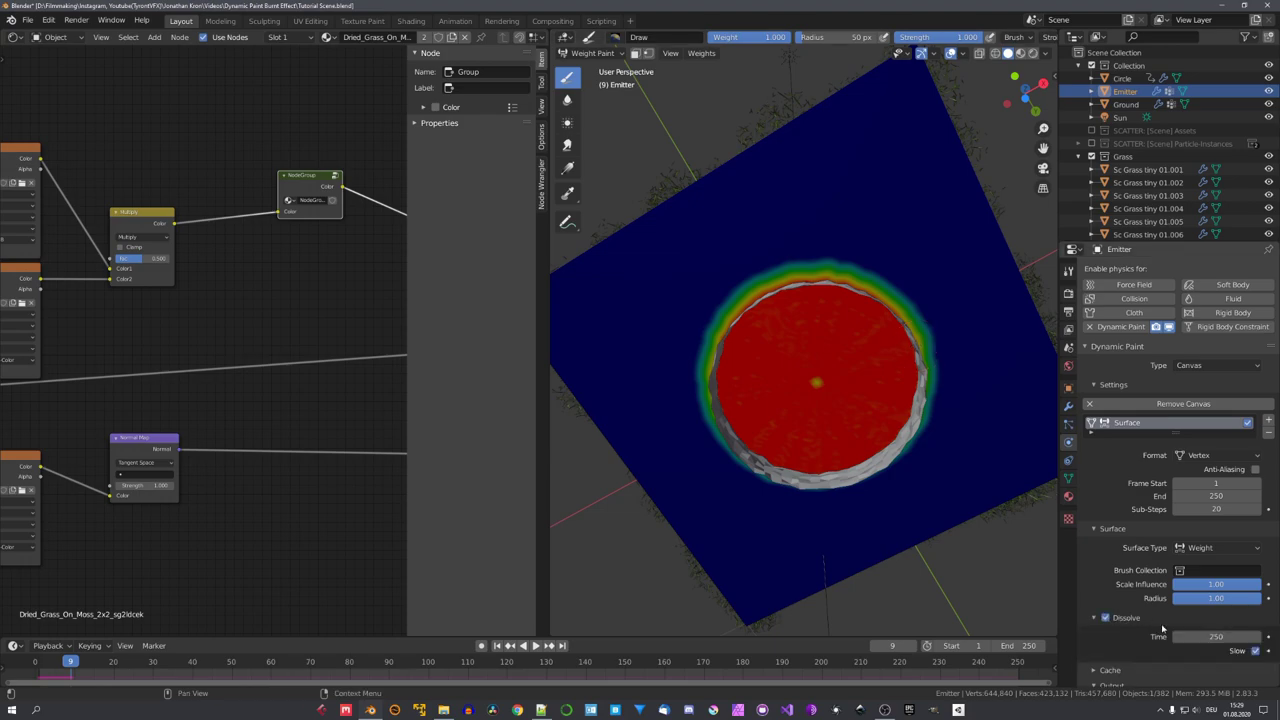
left_click(1218, 636)
type("10")
key("Return")
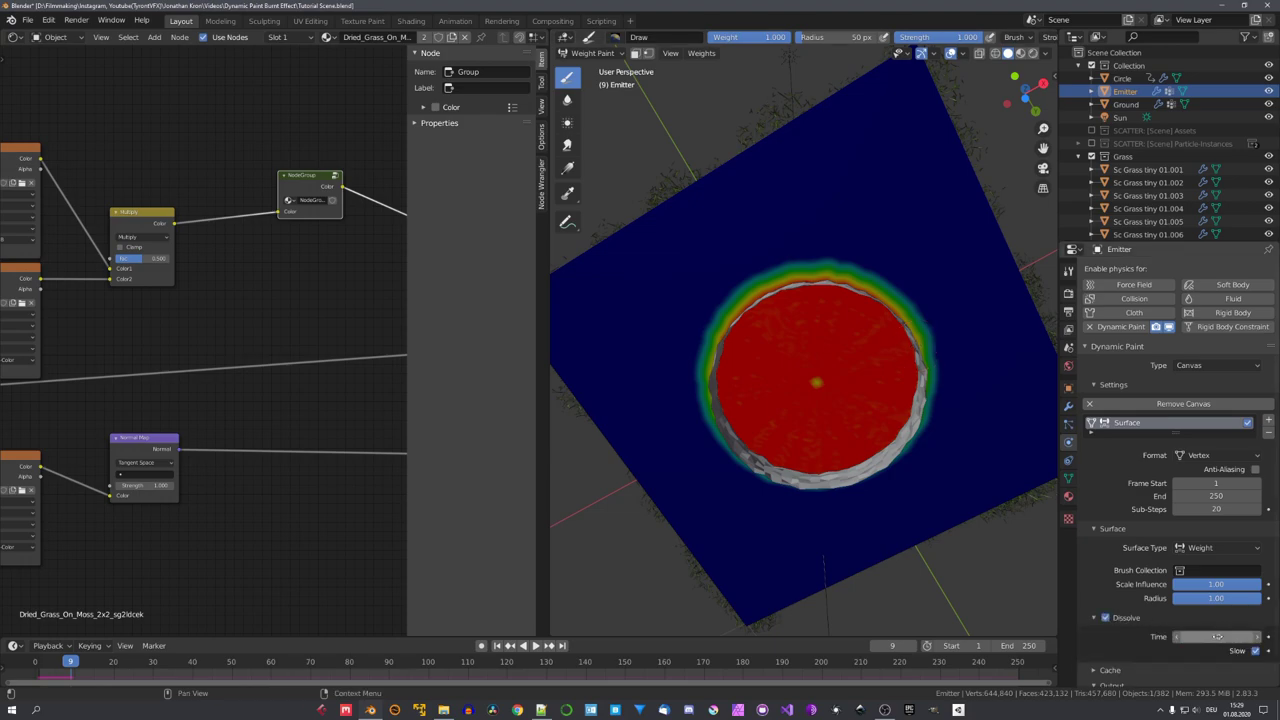
Step: Replay the animation from the first frame to check how the painted weights dissolve behind the ring
key("shift+Left")
key("space")
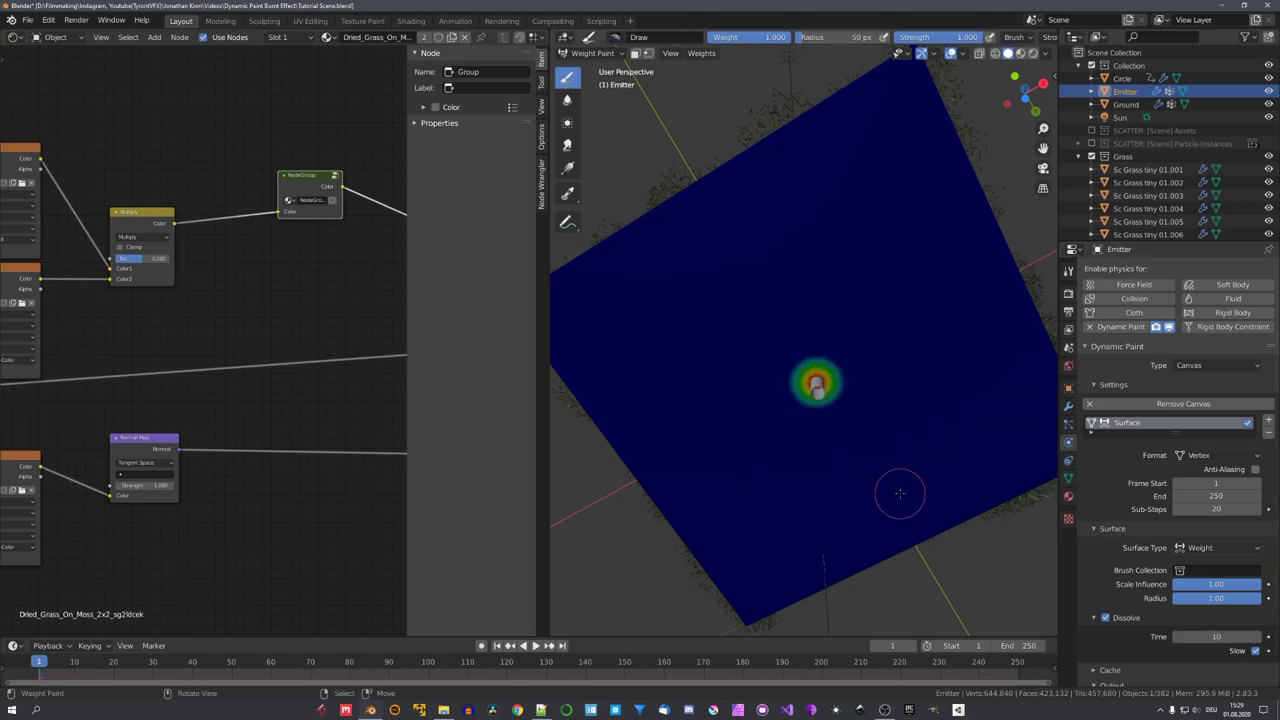
key("space")
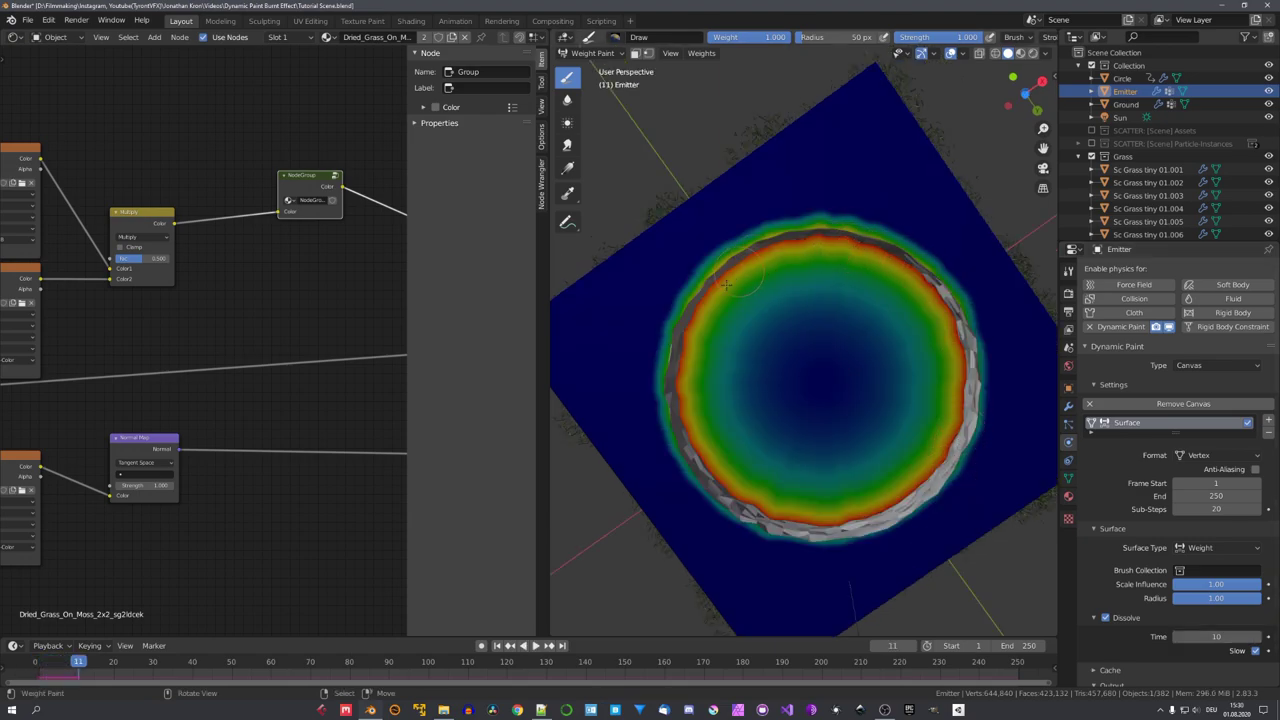
Step: Return the Emitter to Object Mode and apply Quick Smoke to it
key("ctrl+Tab")
middle_click_drag(835, 510, 895, 422)
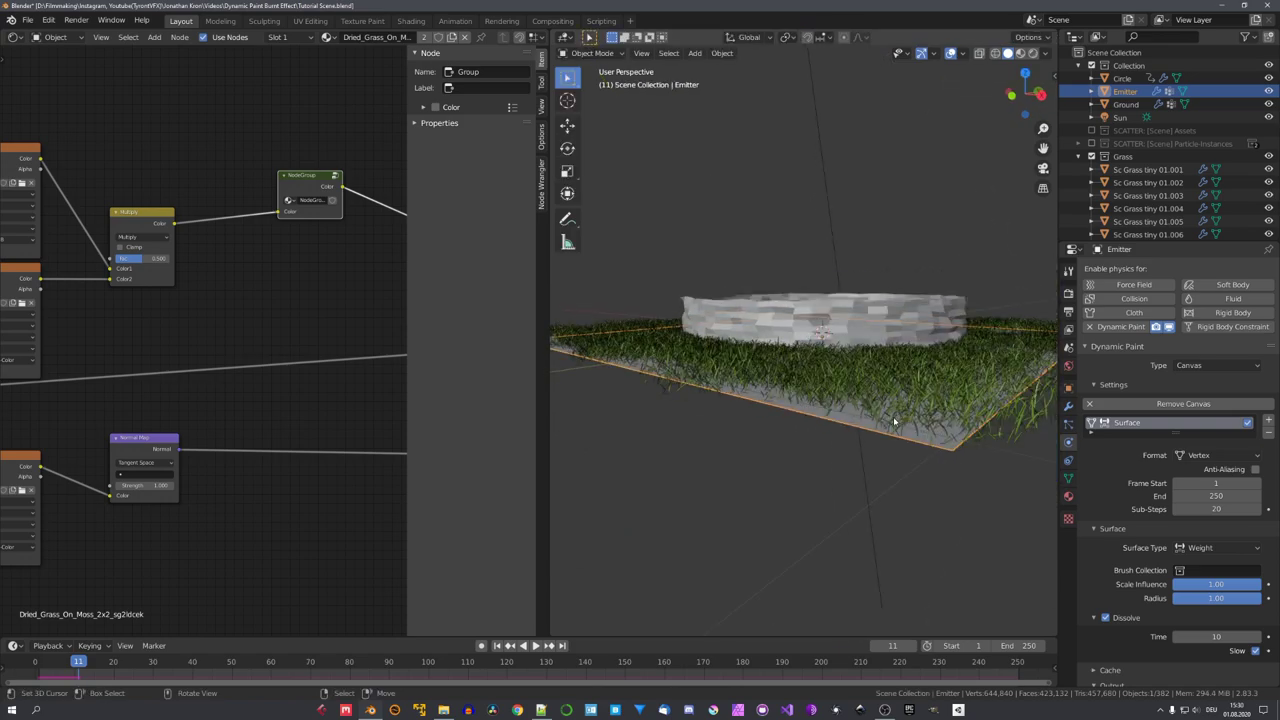
key("F3")
type("quick s")
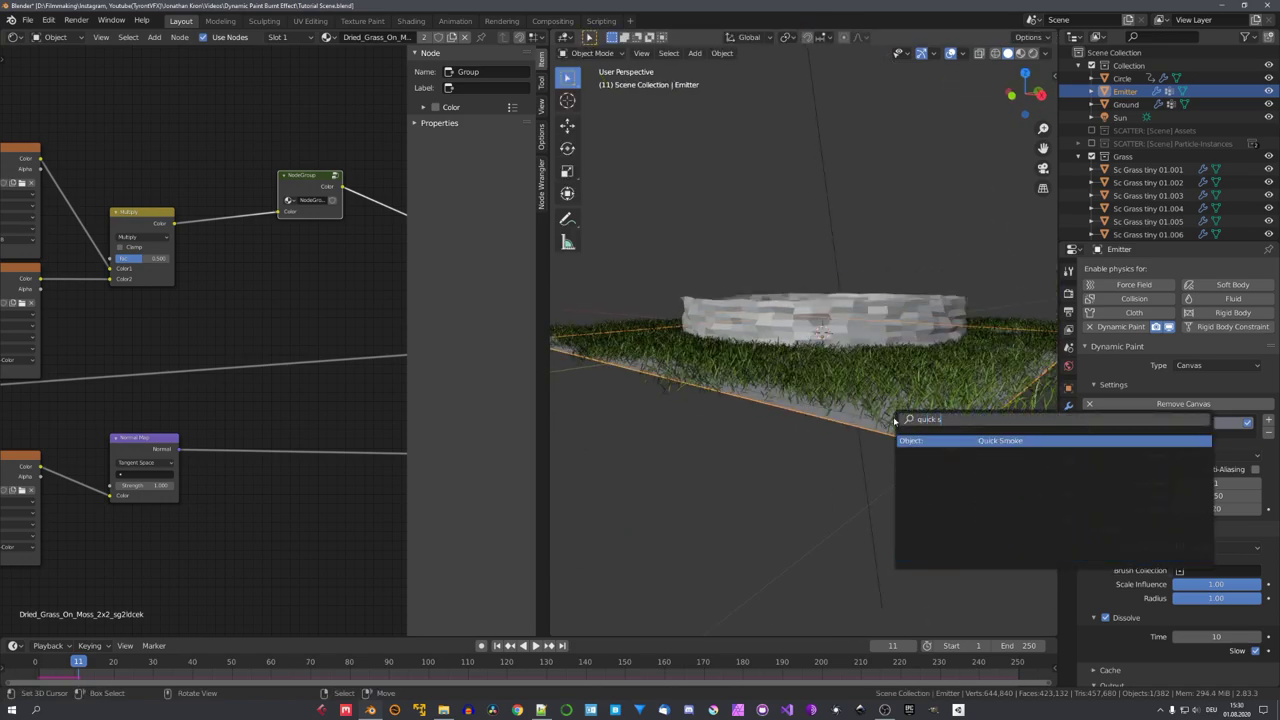
key("Return")
Step: Scale the smoke domain down uniformly to about 0.609 of its size
scroll(893, 422, "down", 7)
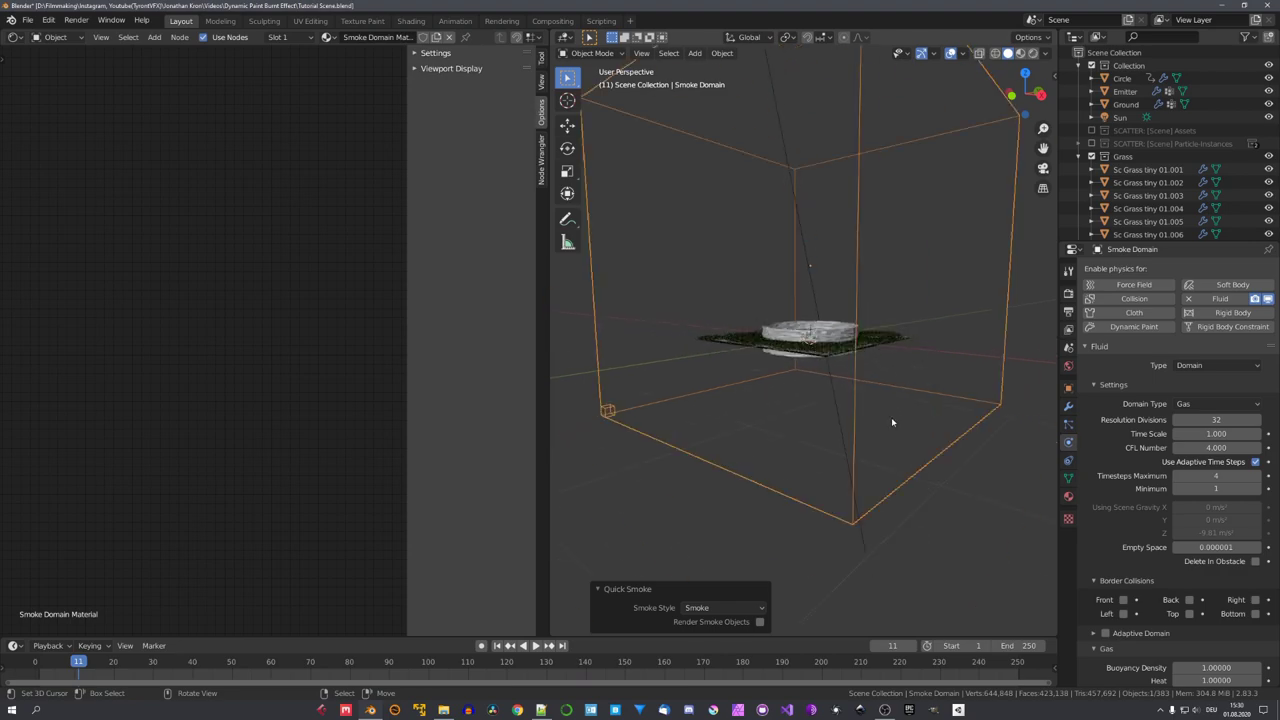
key("KP_1")
key("s")
left_click(869, 351)
middle_click_drag(869, 351, 856, 377)
scroll(870, 385, "up", 5)
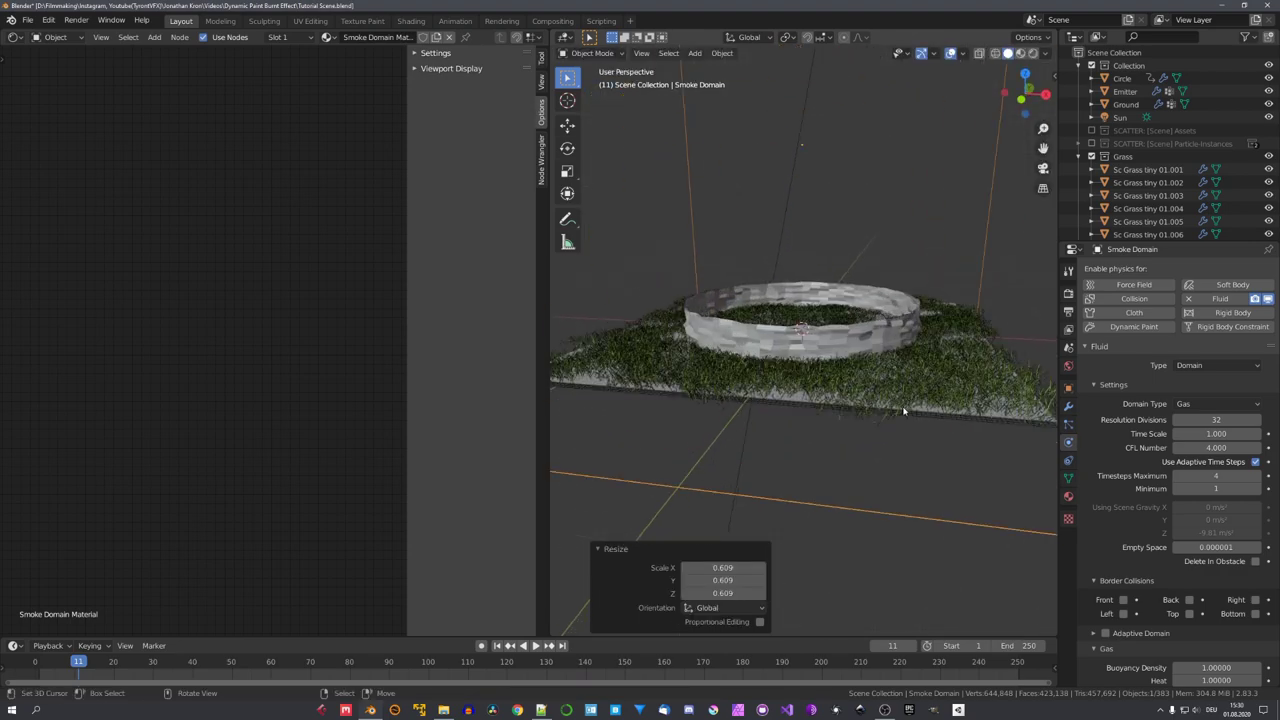
Step: Set the Emitter's fluid flow type to Fire with Inflow behavior
left_click(965, 403)
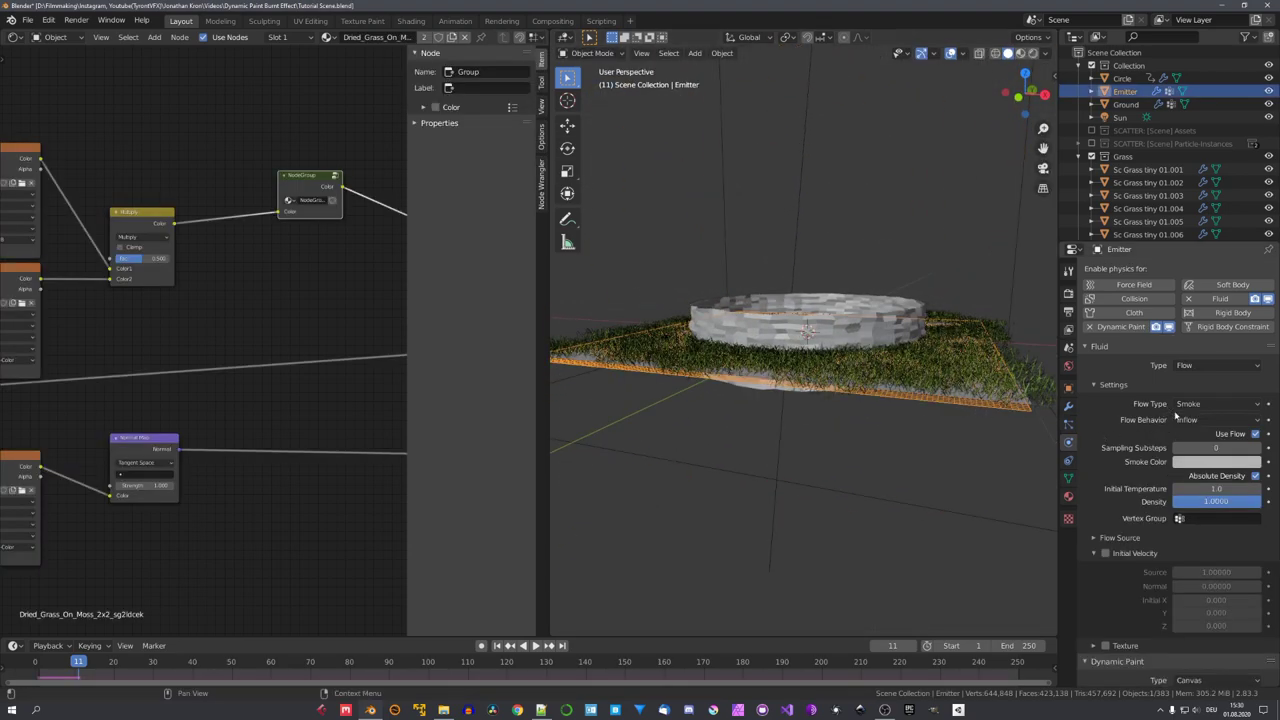
left_click(1180, 405)
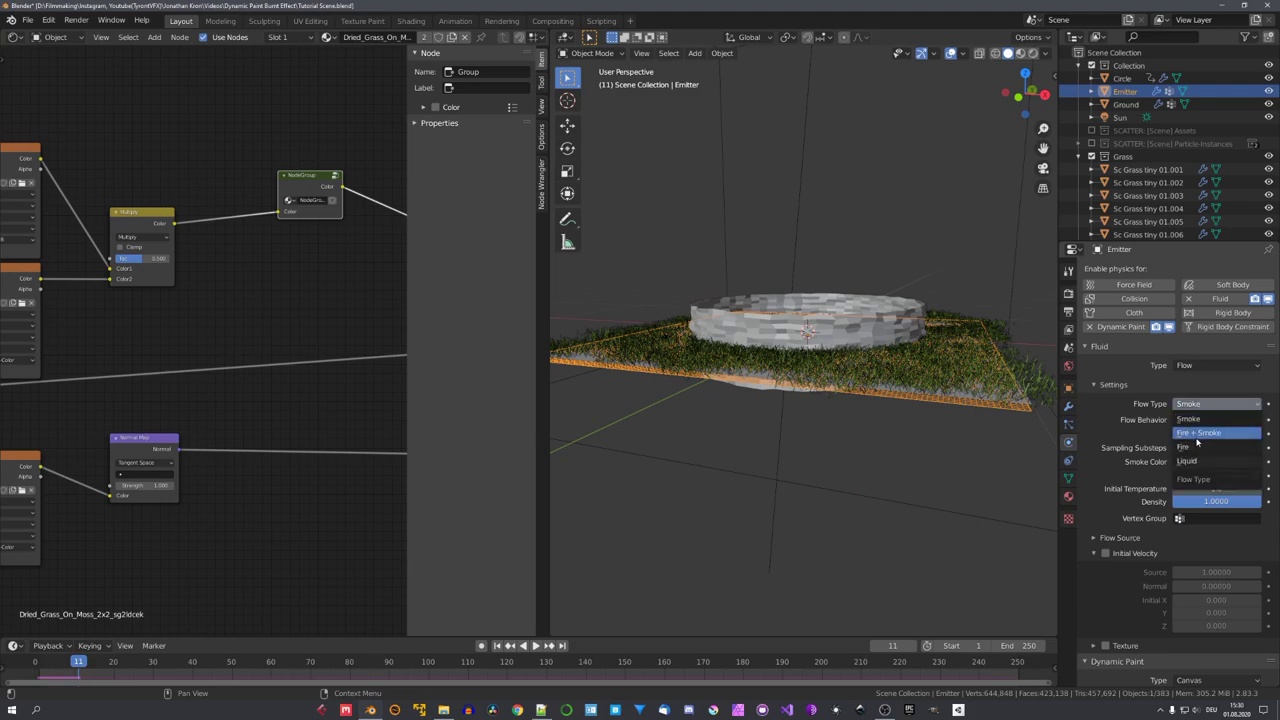
left_click(1190, 447)
left_click(1195, 420)
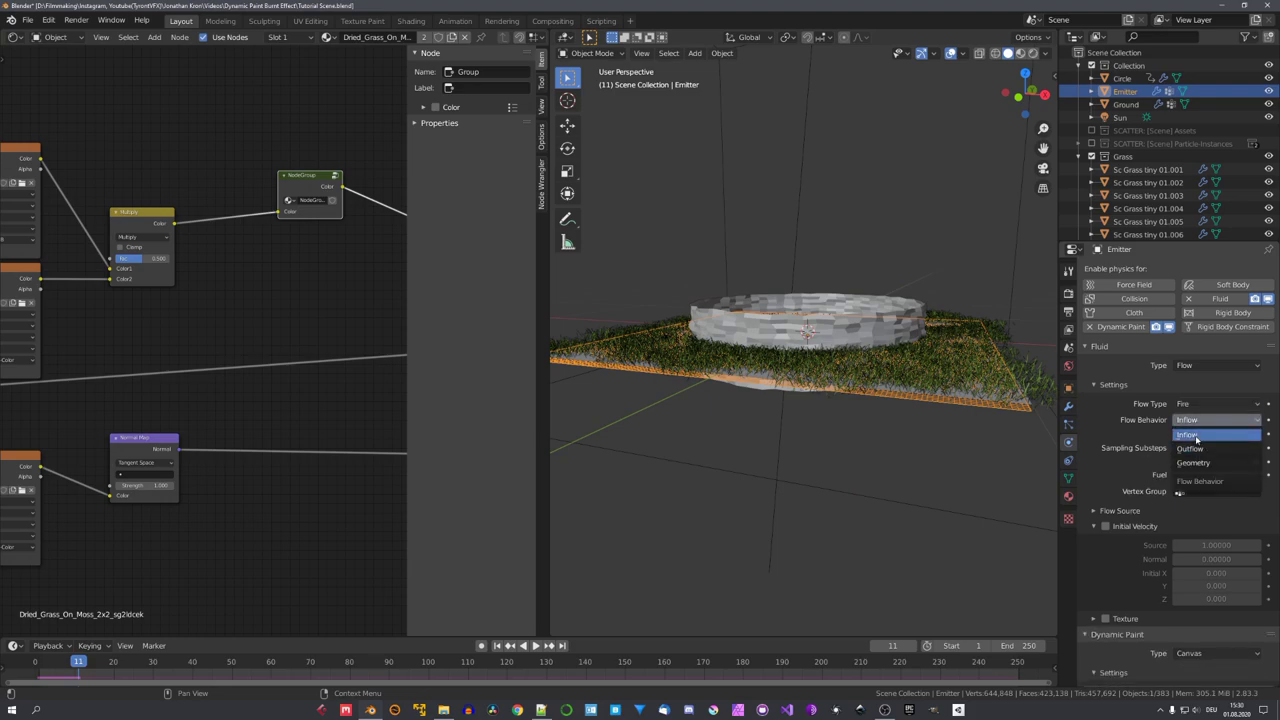
left_click(1196, 436)
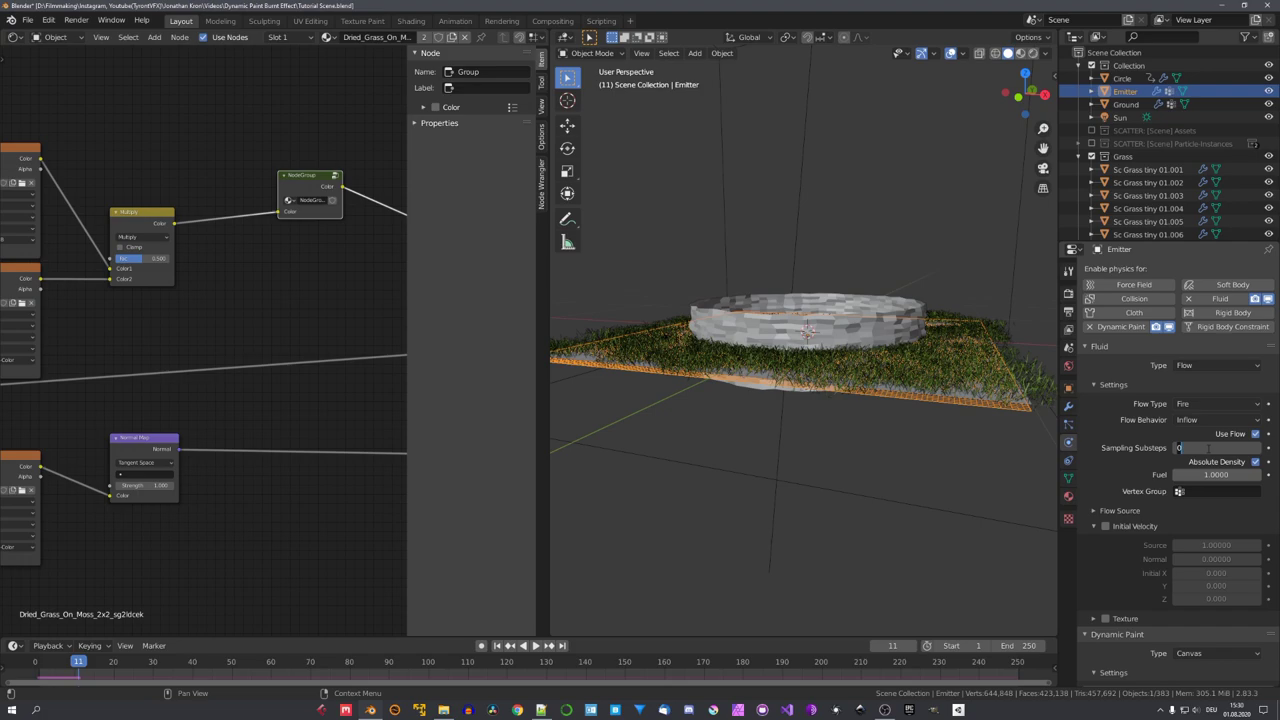
Step: Set the Emitter flow's sampling substeps to 10 and its vertex group to dp_weight
key("Return")
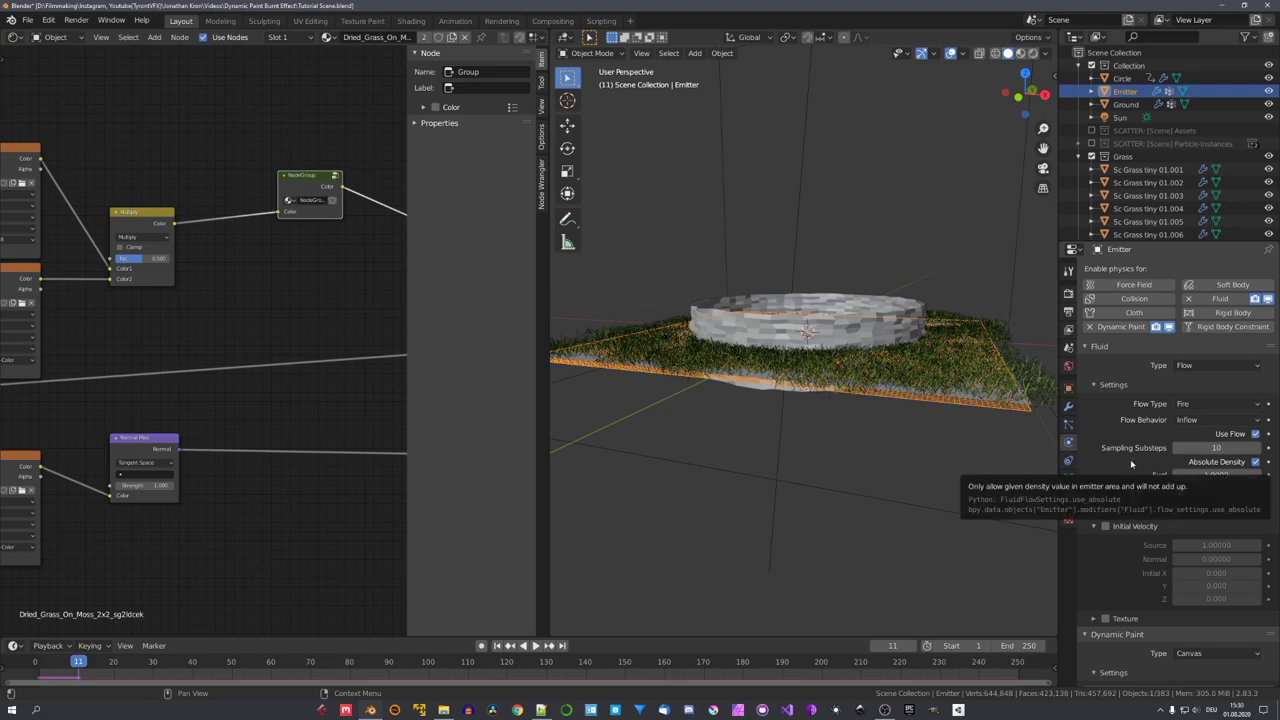
left_click(1207, 491)
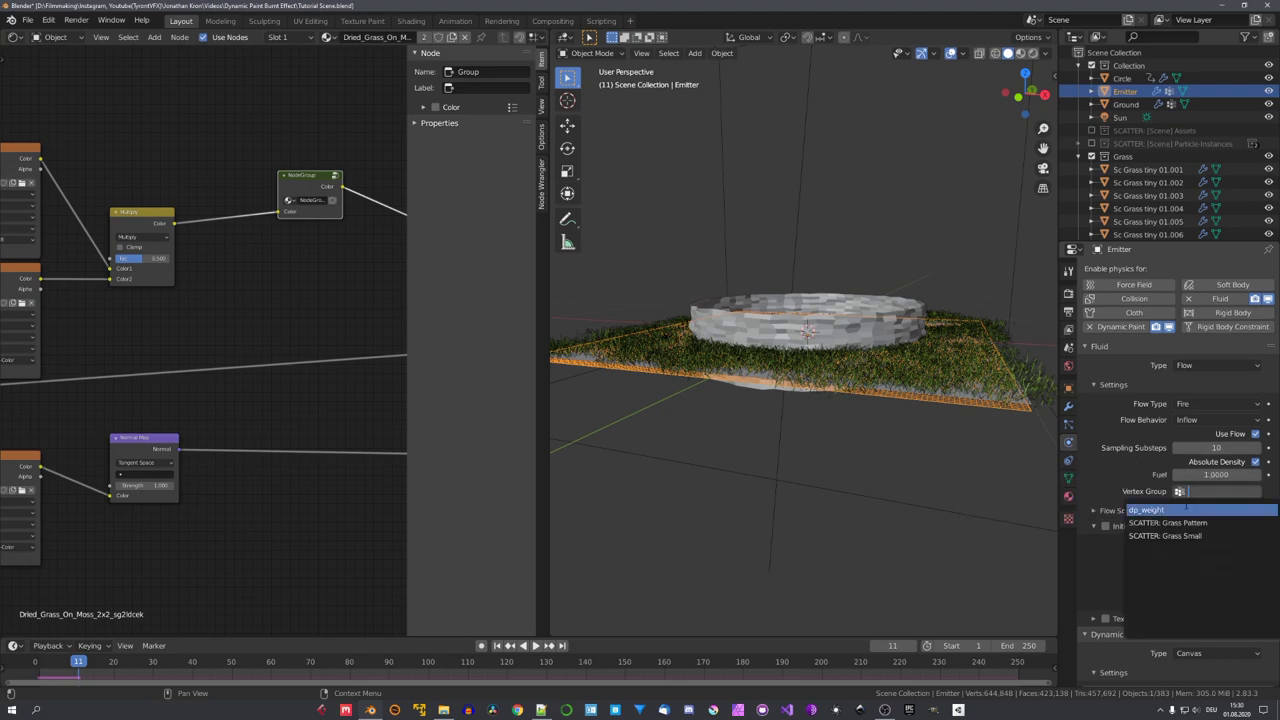
left_click(1176, 509)
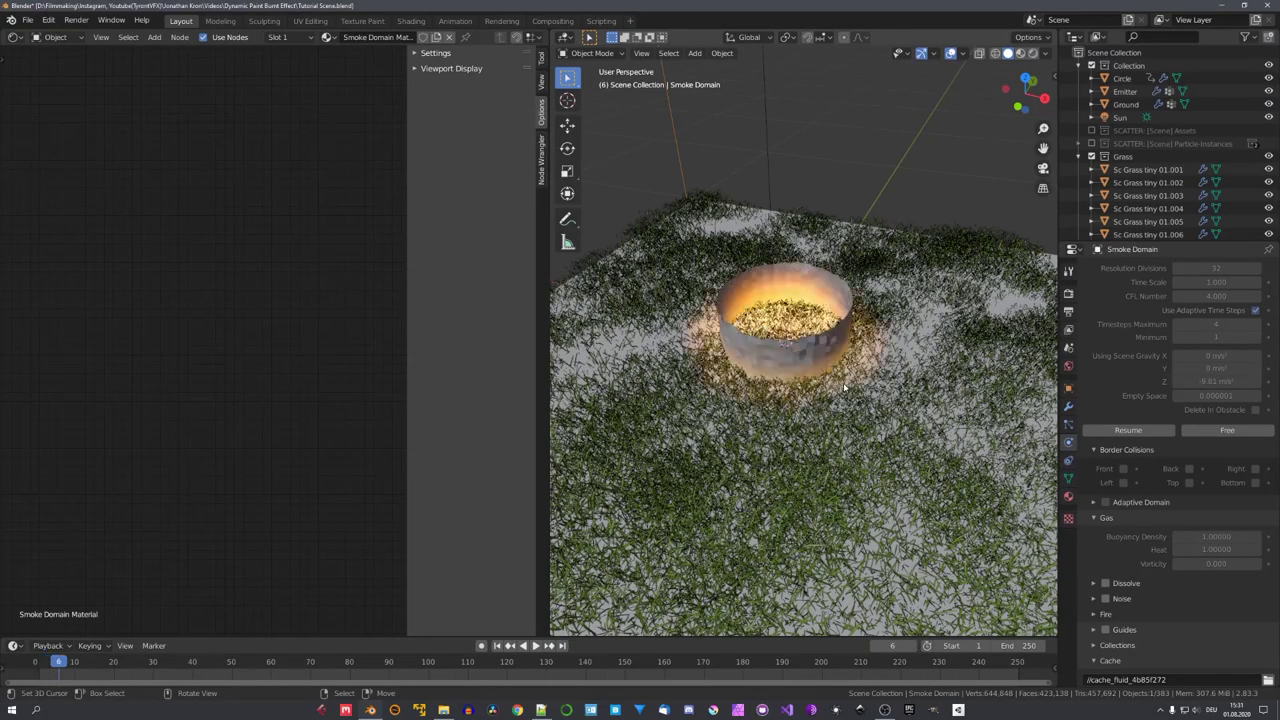
Step: Inspect the simulated fire around the ring up close and save the file
scroll(816, 369, "up", 2)
mouse_move(816, 369)
middle_mouse_down()
mouse_move(786, 358)
mouse_move(803, 391)
mouse_move(805, 330)
mouse_move(800, 360)
middle_mouse_up()
scroll(790, 372, "up", 6)
scroll(790, 372, "down", 9)
key("ctrl+s")
scroll(803, 368, "up", 5)
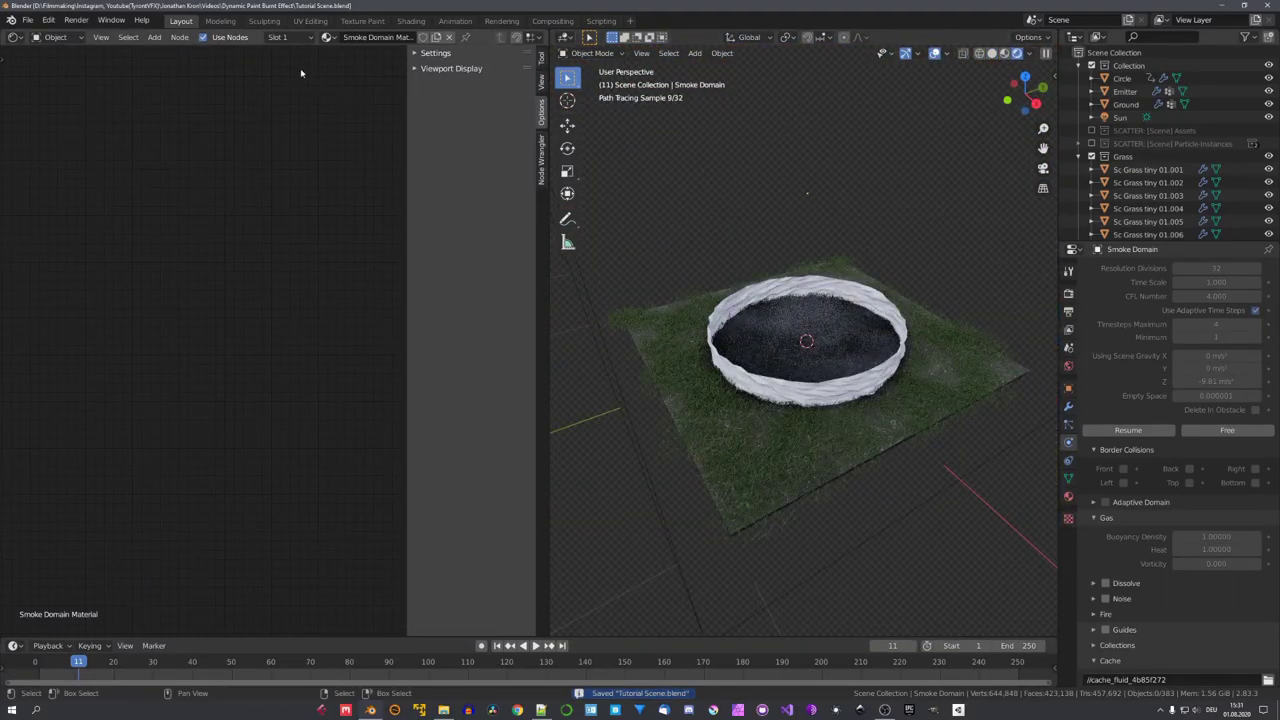
Step: Set the density of the Principled Volume node in the Smoke Domain material to 0
key("Home")
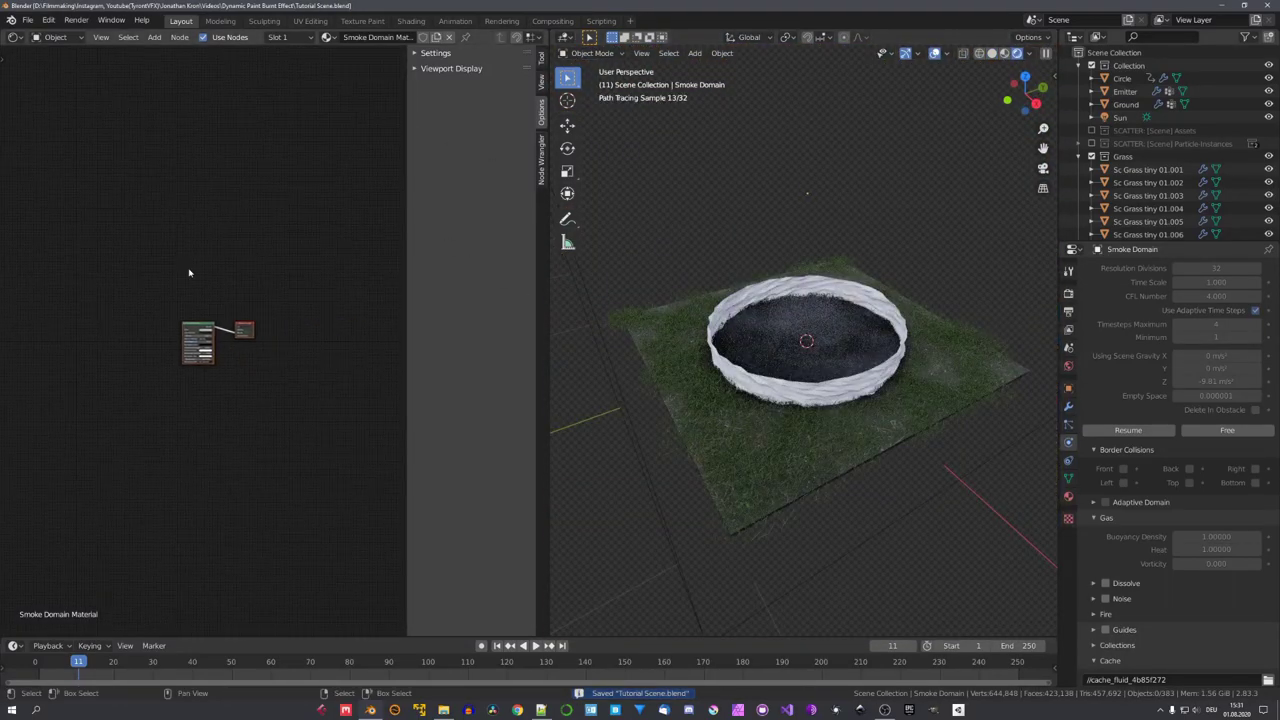
scroll(205, 345, "up", 6)
left_click(205, 293)
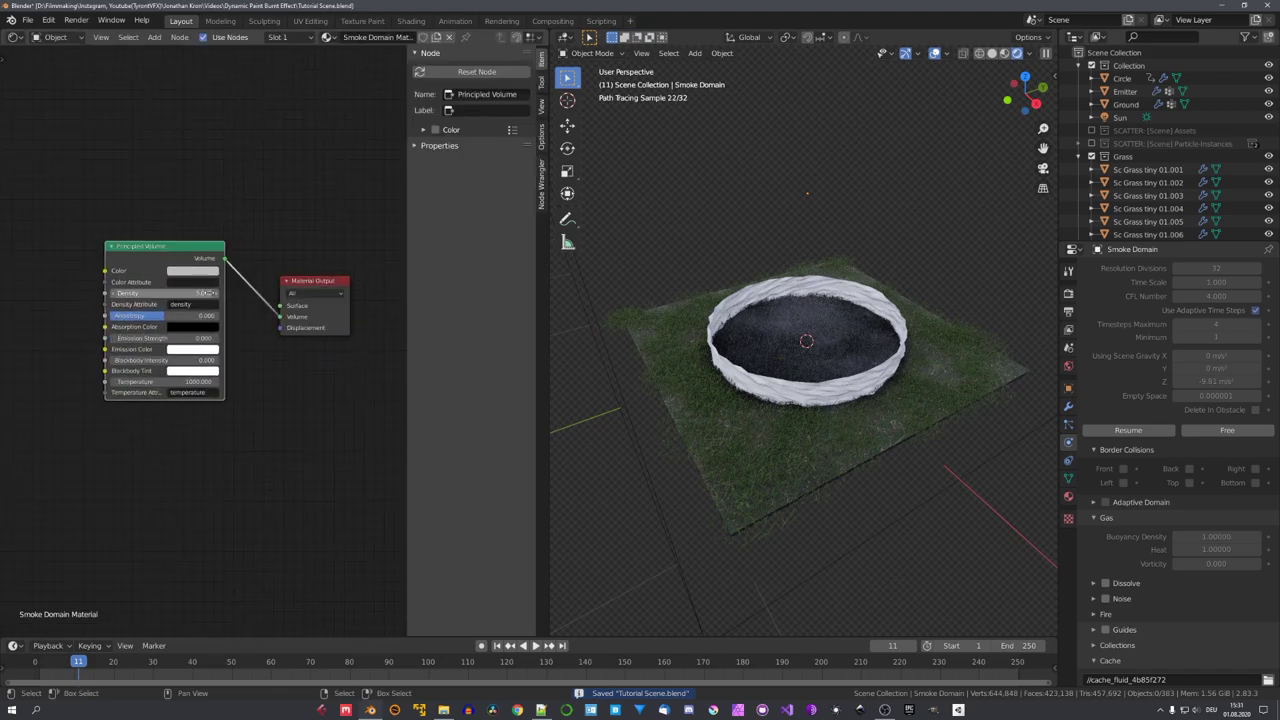
middle_click_drag(208, 293, 234, 303)
left_click(214, 301)
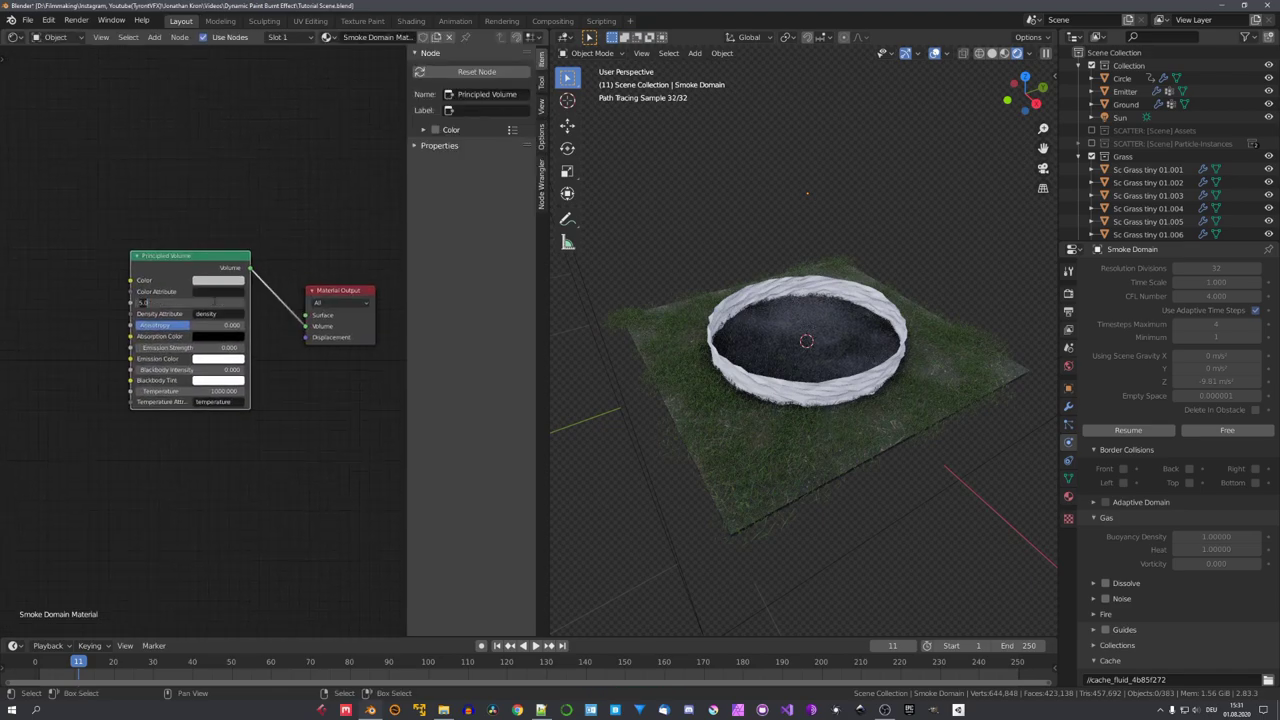
type("0")
key("Return")
Step: Reposition the Principled Volume node and add an Attribute node in front of it
middle_click_drag(214, 301, 291, 267)
left_click_drag(266, 220, 246, 209)
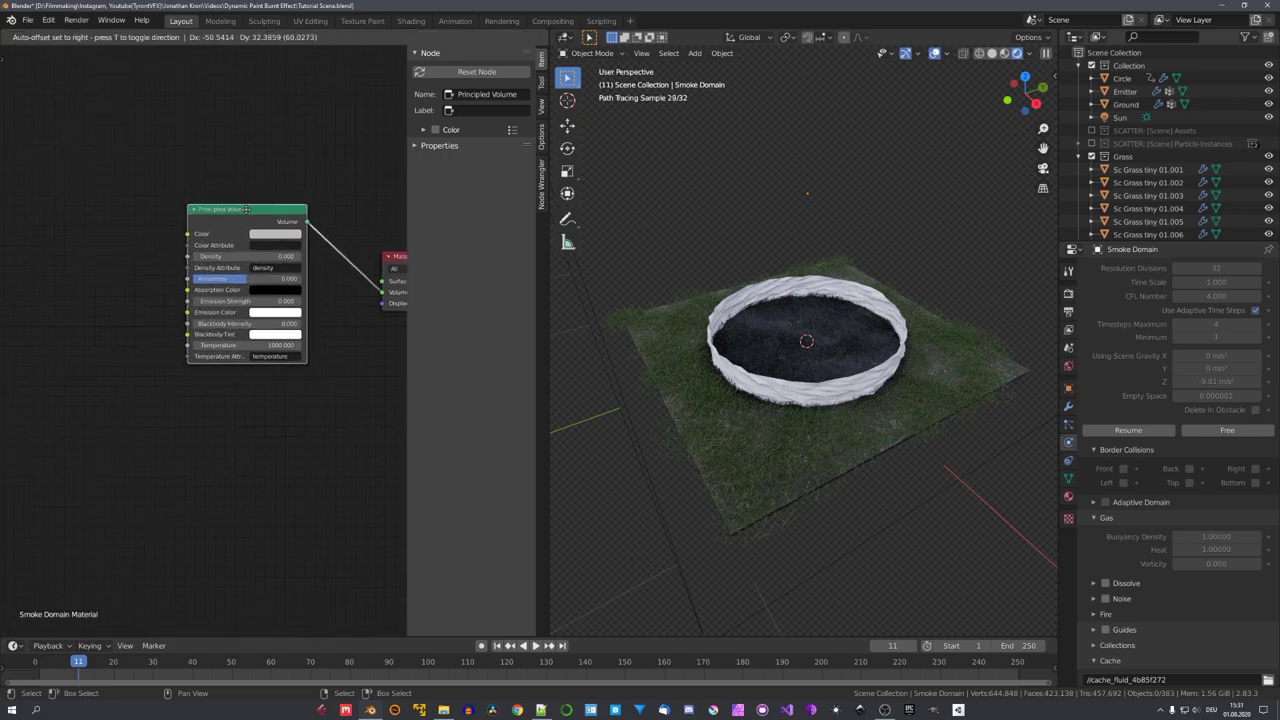
middle_click_drag(107, 299, 160, 306)
key("shift+a")
left_click(160, 306)
left_click(130, 339)
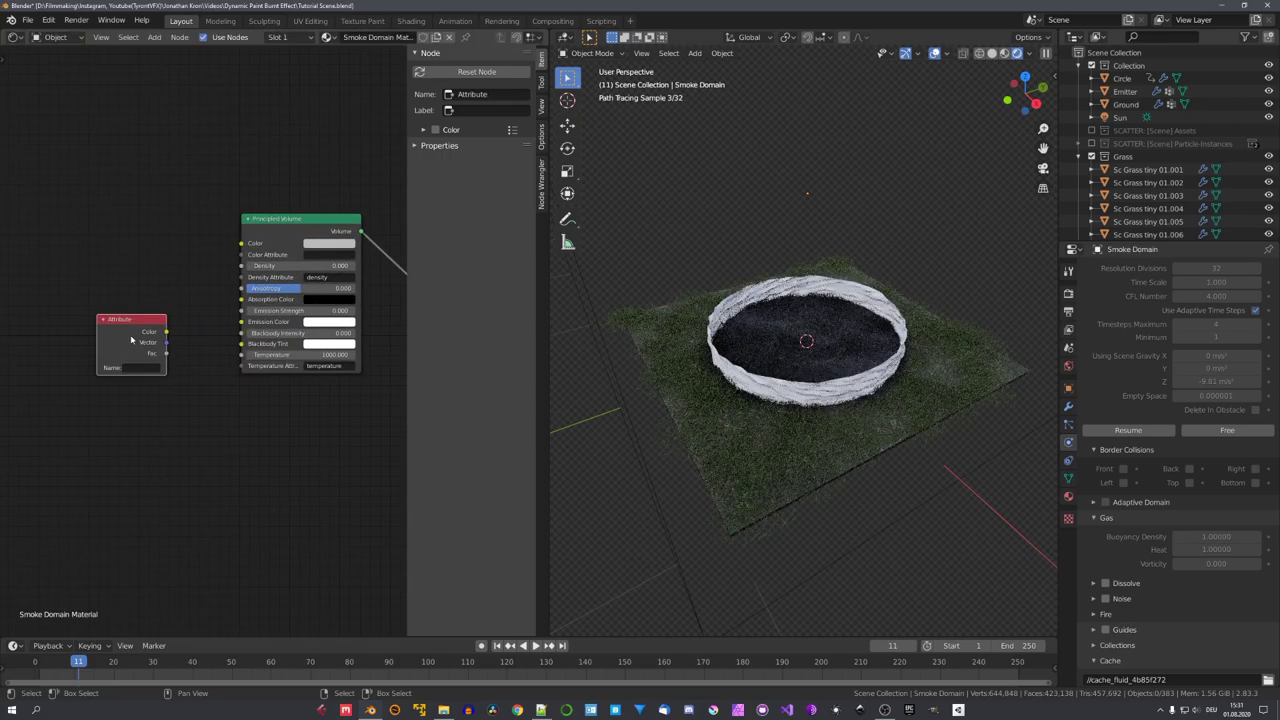
Step: Move the Attribute node further from the Principled Volume node and set its attribute name to flame
scroll(190, 332, "up", 5)
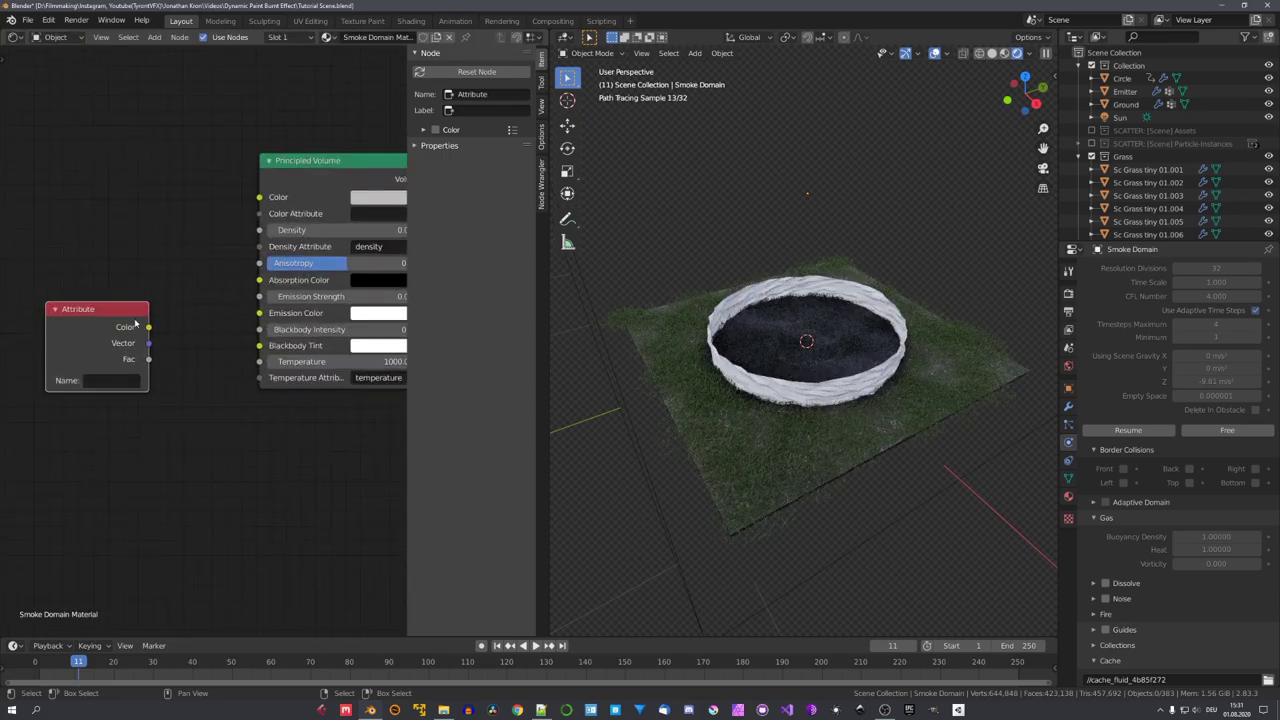
left_click_drag(136, 323, 102, 319)
middle_click_drag(130, 347, 206, 340)
left_click(160, 371)
type("flame")
key("Return")
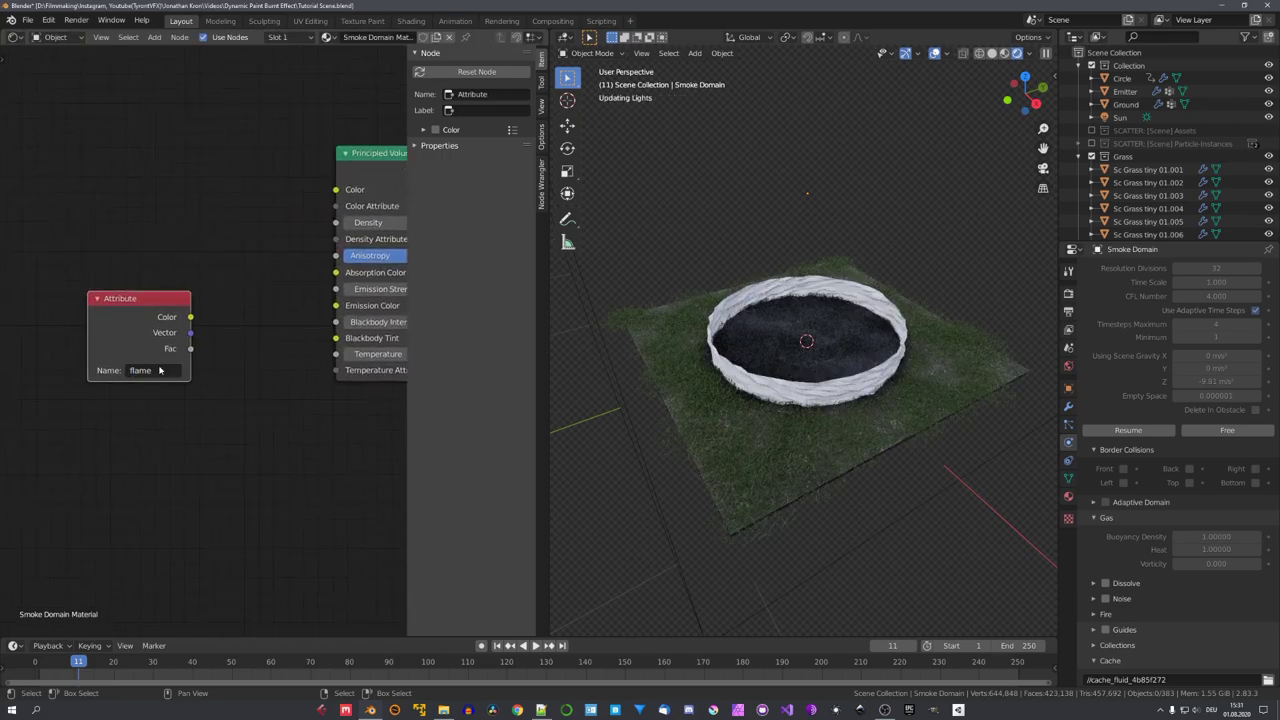
Step: Connect the flame attribute's Fac output to the Blackbody Intensity of the Principled Volume node
left_click_drag(142, 340, 106, 332)
middle_click_drag(183, 355, 120, 369)
left_click_drag(91, 356, 272, 336)
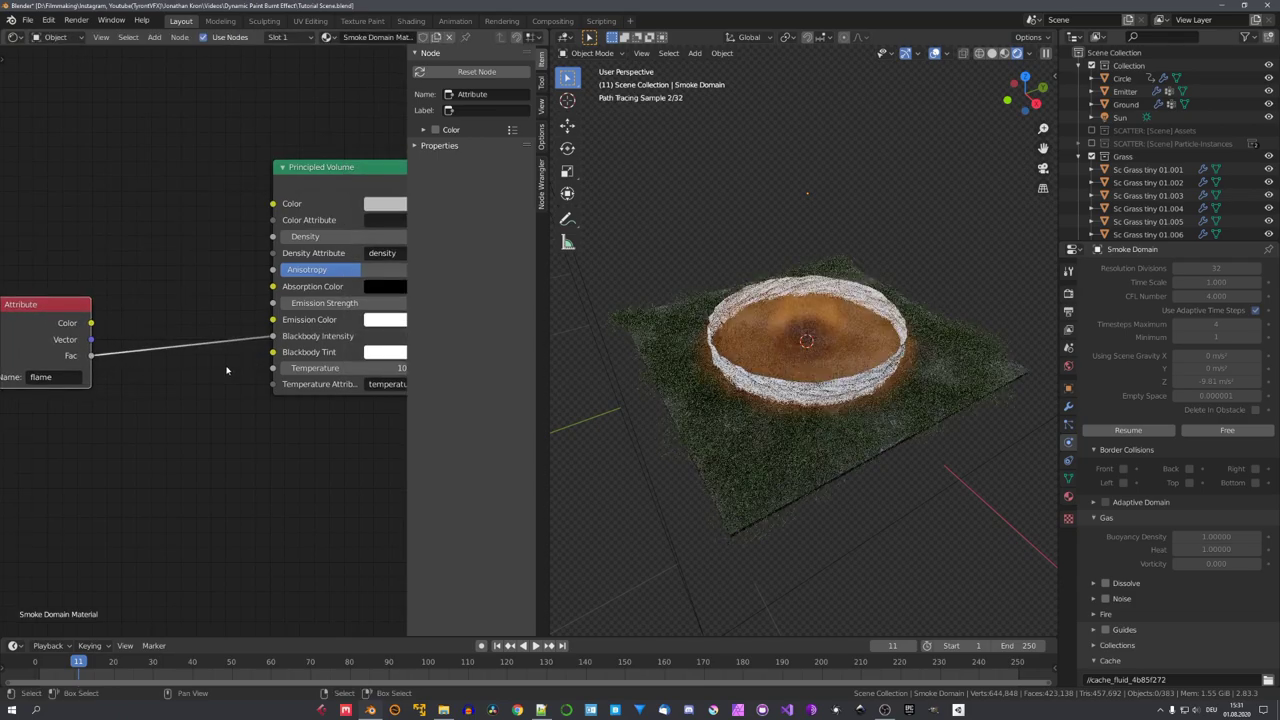
Step: Insert a Math node set to Multiply by 8.1 between the flame attribute and Blackbody Intensity
key("shift+a")
left_click(227, 372)
type("math")
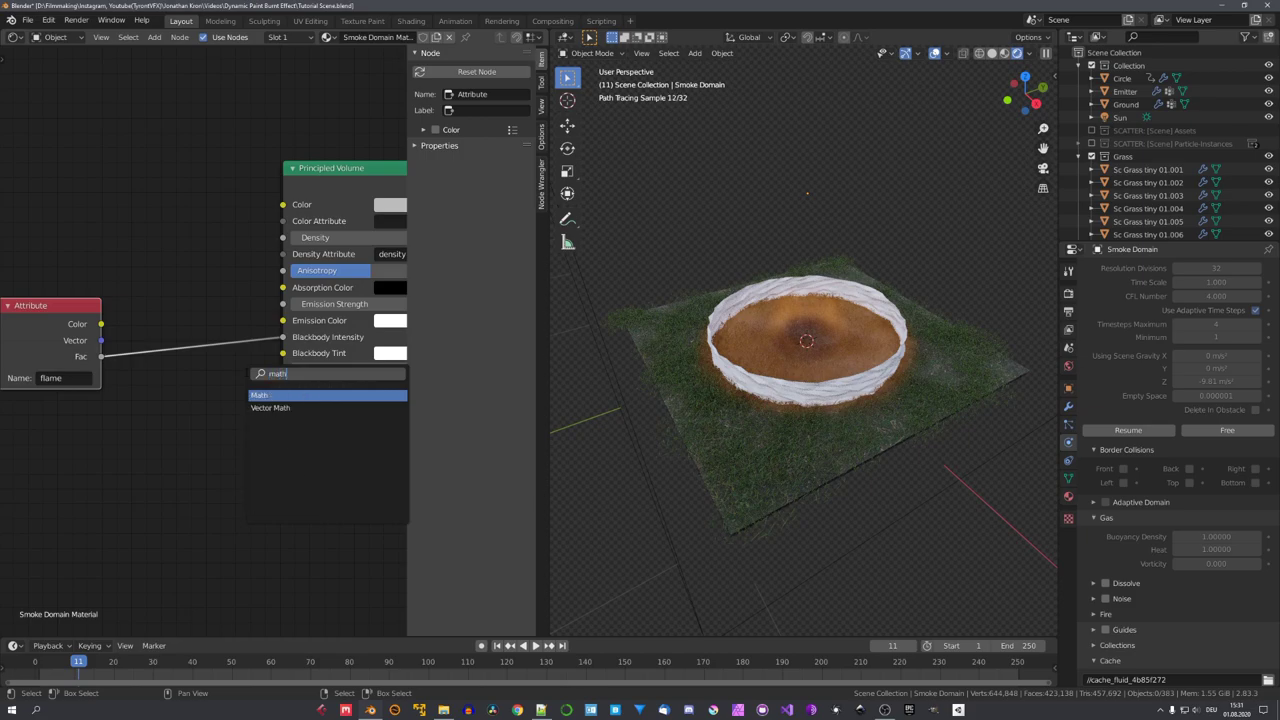
key("Return")
left_click(178, 310)
left_click_drag(216, 402, 262, 402)
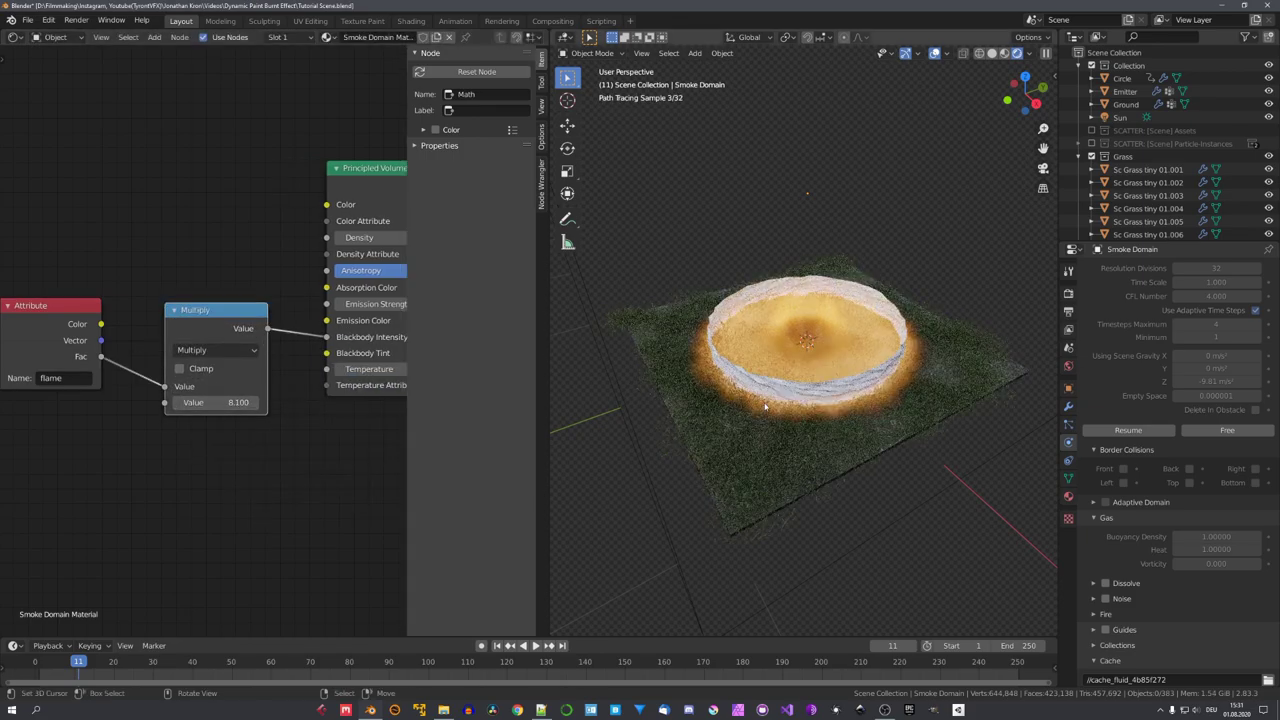
middle_click_drag(752, 390, 786, 388)
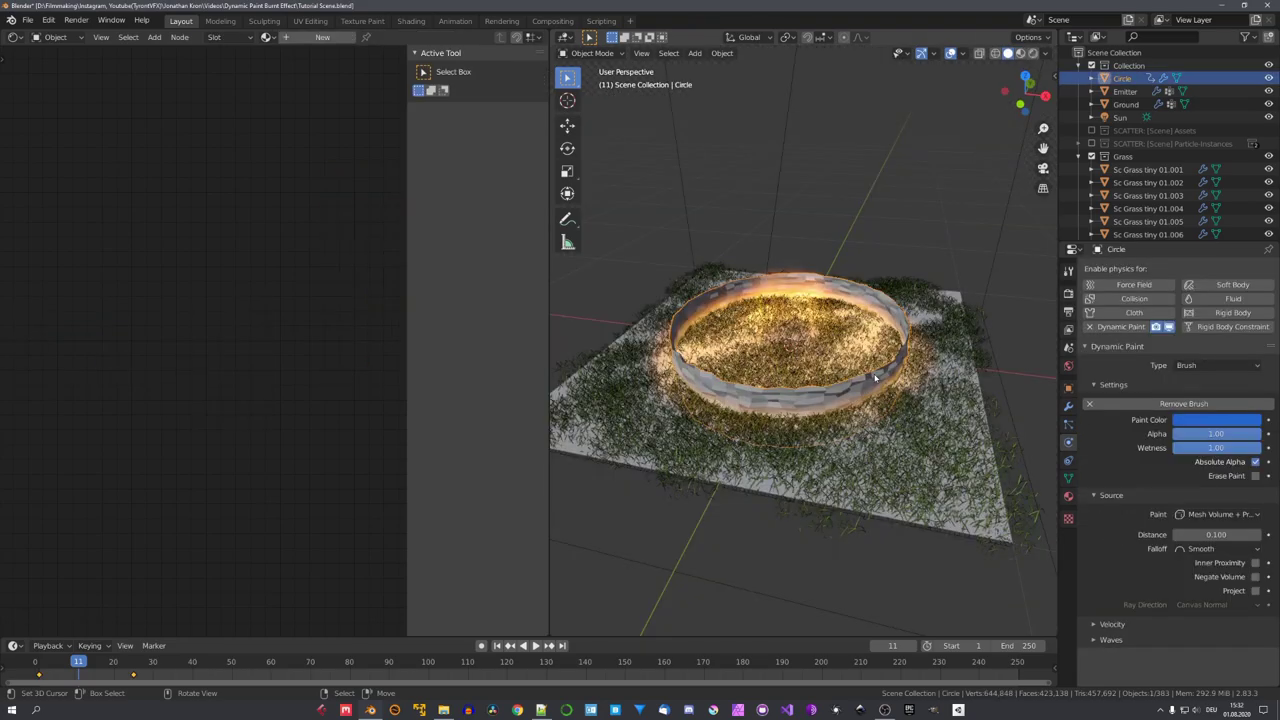
middle_click_drag(875, 380, 862, 395)
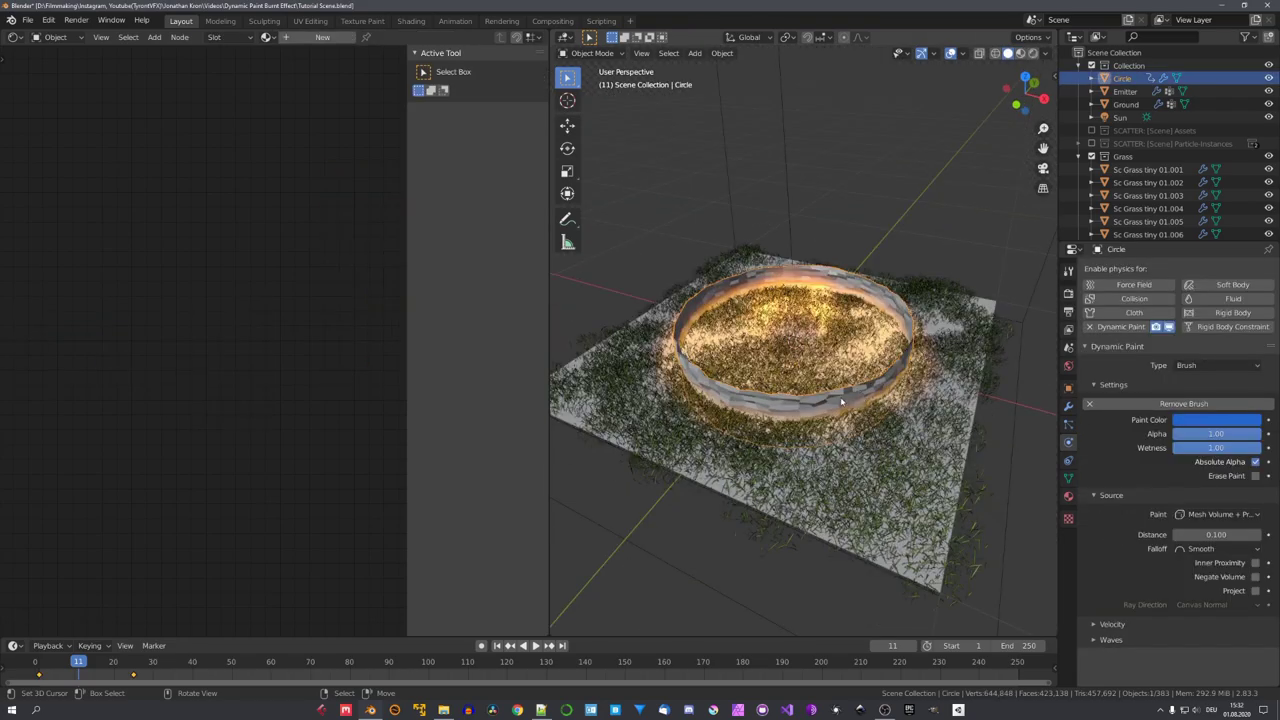